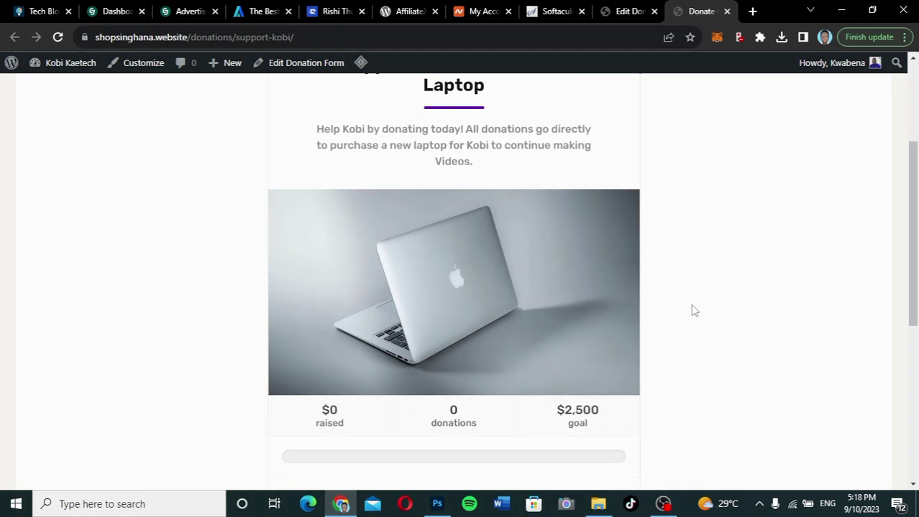
- Browse the Support Kobi page and start a donation with Donate Now
{"action": "scroll", "coordinate": [694, 310], "scroll_direction": "up", "scroll_amount": 3}
{"action": "scroll", "coordinate": [694, 310], "scroll_direction": "down", "scroll_amount": 5}
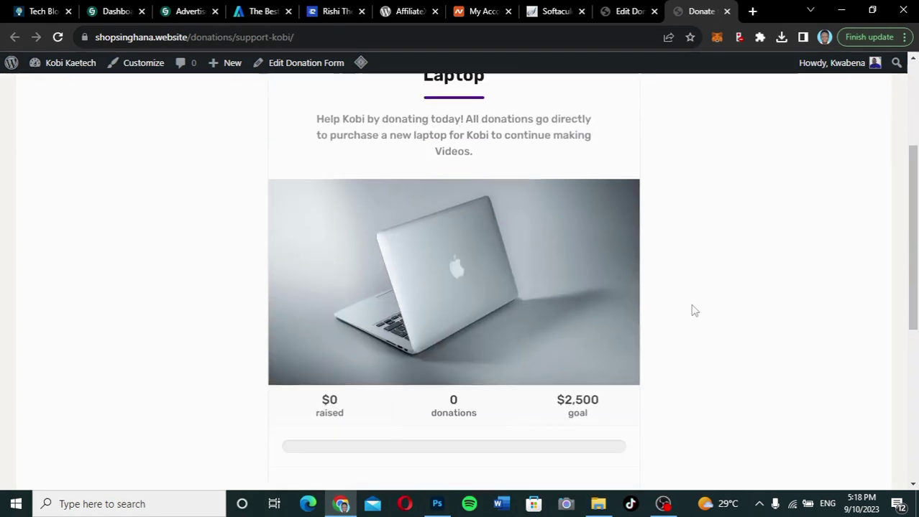
{"action": "scroll", "coordinate": [695, 311], "scroll_direction": "up", "scroll_amount": 2}
{"action": "scroll", "coordinate": [694, 311], "scroll_direction": "up", "scroll_amount": 3}
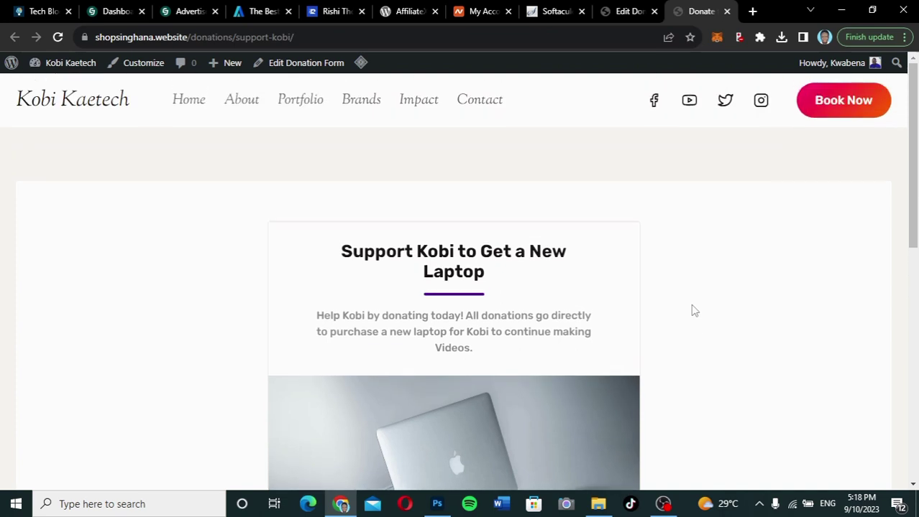
{"action": "scroll", "coordinate": [694, 311], "scroll_direction": "down", "scroll_amount": 3}
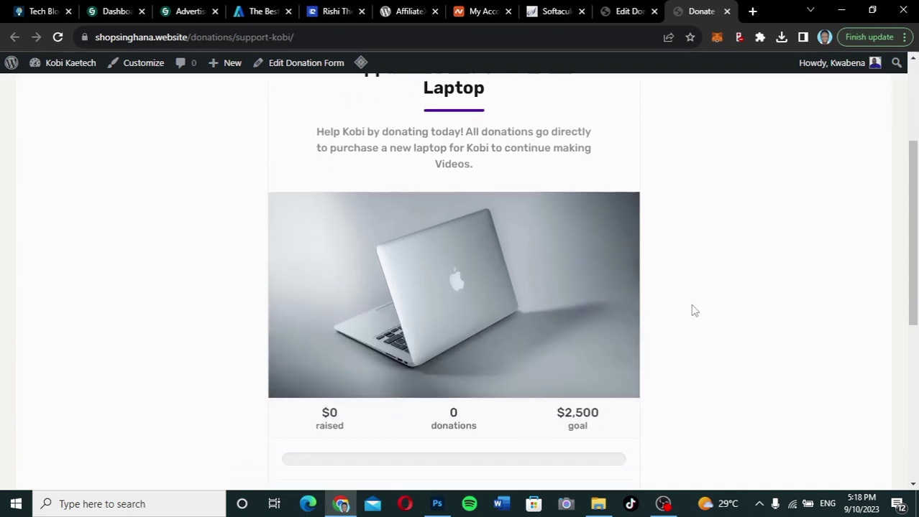
{"action": "scroll", "coordinate": [694, 310], "scroll_direction": "down", "scroll_amount": 1}
{"action": "scroll", "coordinate": [695, 311], "scroll_direction": "down", "scroll_amount": 1}
{"action": "scroll", "coordinate": [694, 311], "scroll_direction": "up", "scroll_amount": 3}
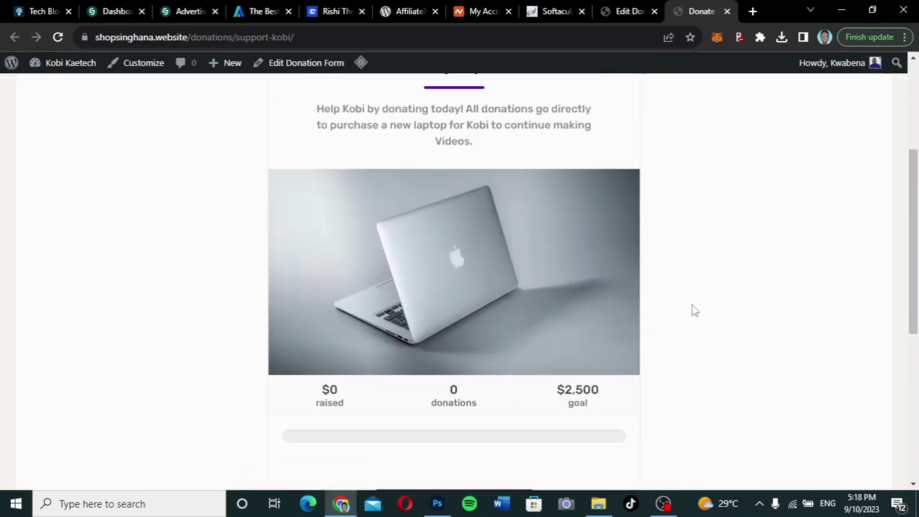
{"action": "scroll", "coordinate": [694, 311], "scroll_direction": "down", "scroll_amount": 2}
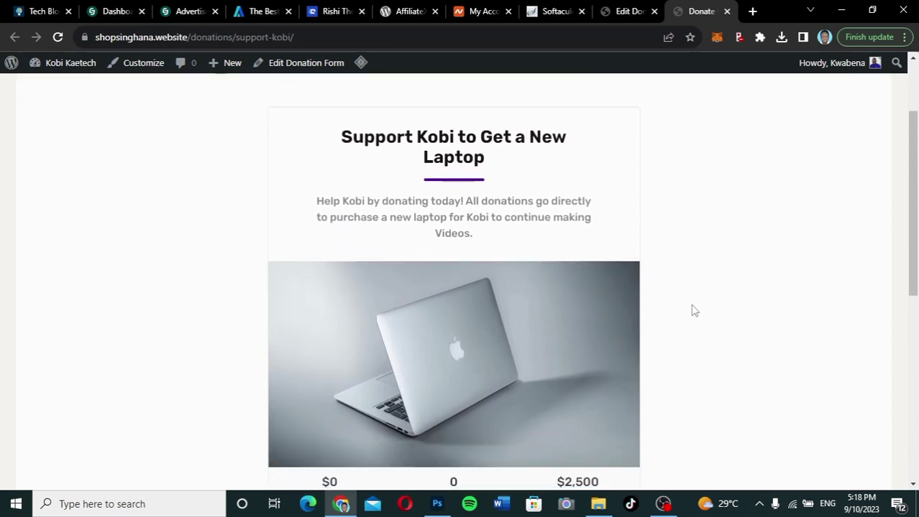
{"action": "scroll", "coordinate": [694, 310], "scroll_direction": "down", "scroll_amount": 2}
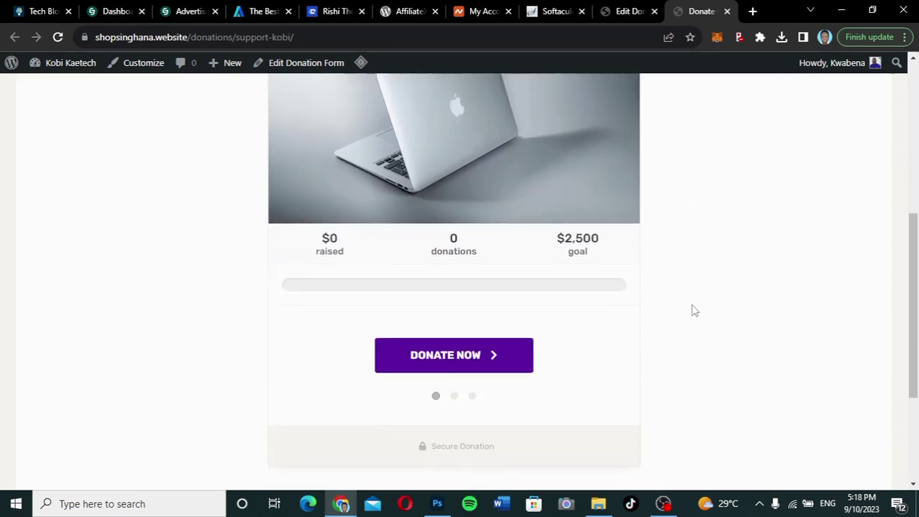
{"action": "scroll", "coordinate": [695, 310], "scroll_direction": "up", "scroll_amount": 3}
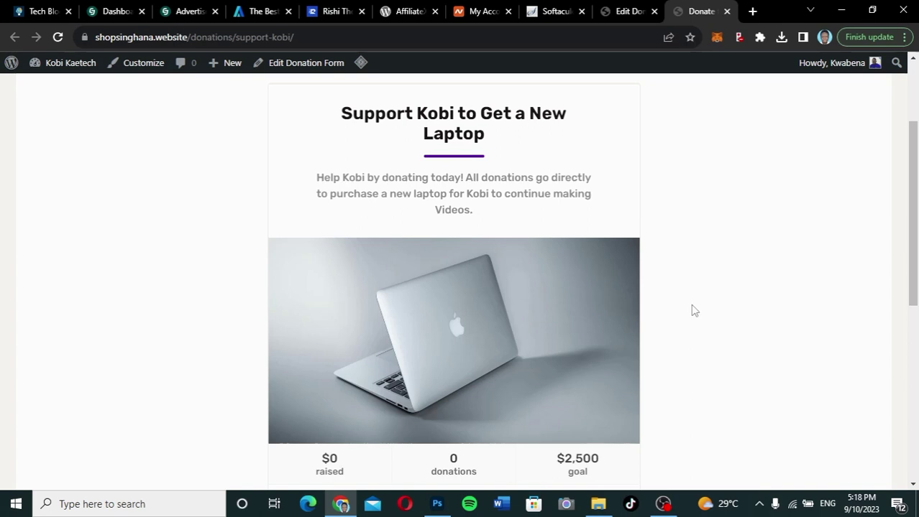
{"action": "scroll", "coordinate": [694, 311], "scroll_direction": "down", "scroll_amount": 2}
{"action": "scroll", "coordinate": [694, 311], "scroll_direction": "up", "scroll_amount": 2}
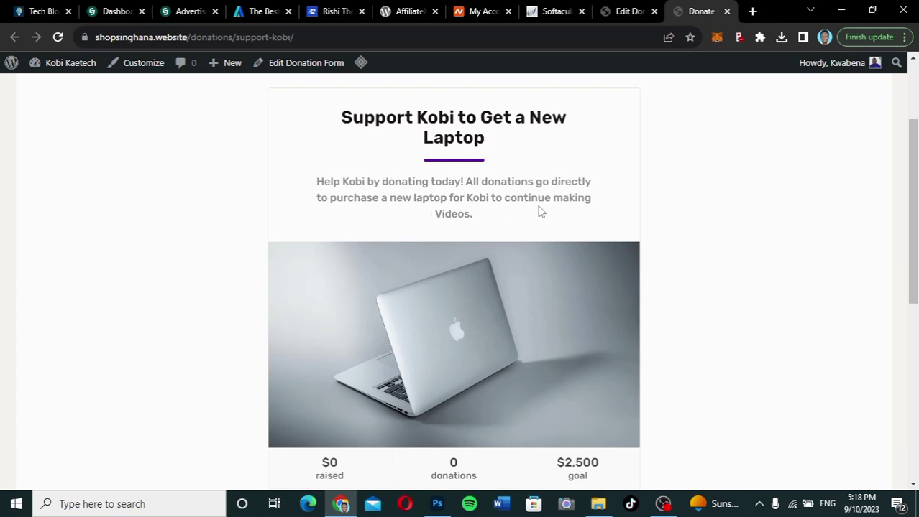
{"action": "scroll", "coordinate": [661, 299], "scroll_direction": "down", "scroll_amount": 2}
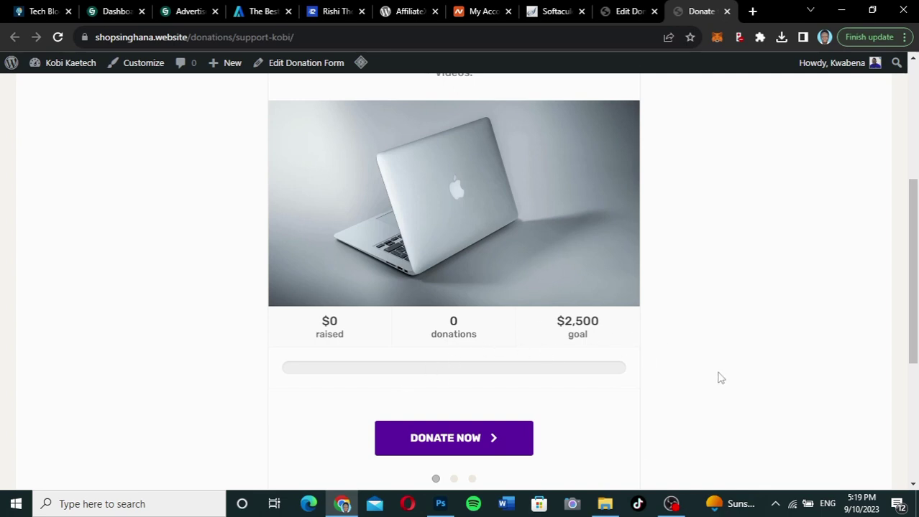
{"action": "scroll", "coordinate": [720, 377], "scroll_direction": "down", "scroll_amount": 2}
{"action": "scroll", "coordinate": [720, 377], "scroll_direction": "up", "scroll_amount": 3}
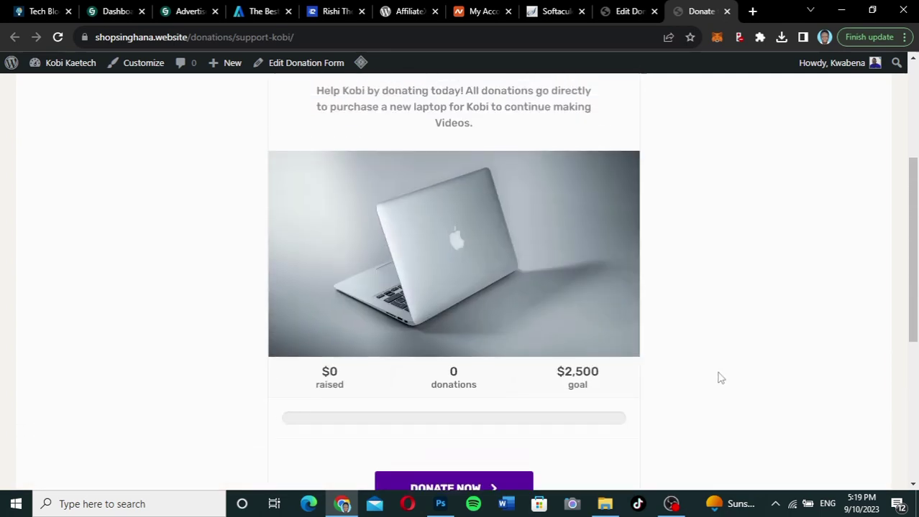
{"action": "scroll", "coordinate": [719, 377], "scroll_direction": "up", "scroll_amount": 2}
{"action": "scroll", "coordinate": [720, 378], "scroll_direction": "down", "scroll_amount": 3}
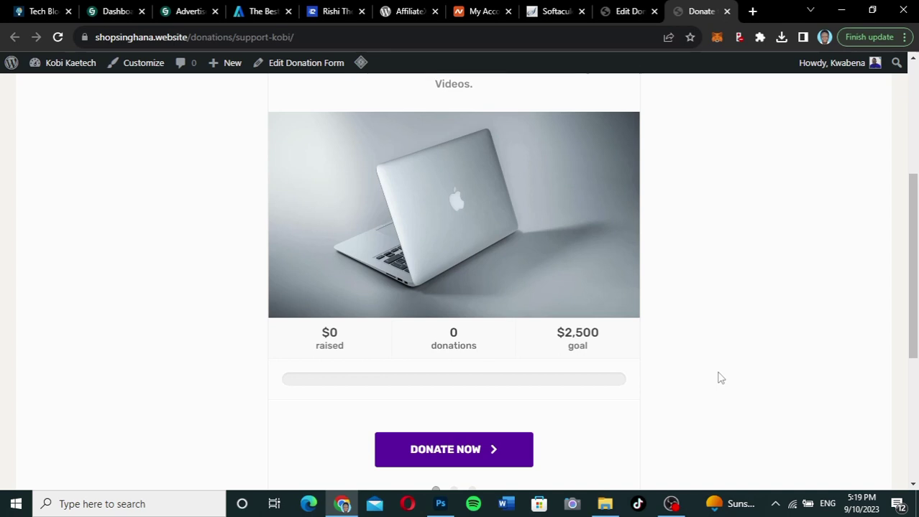
{"action": "scroll", "coordinate": [721, 378], "scroll_direction": "down", "scroll_amount": 2}
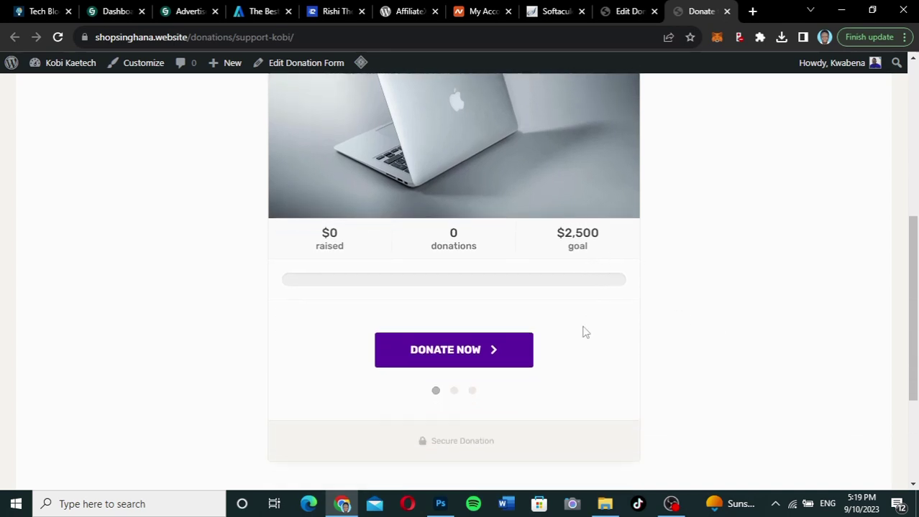
{"action": "left_click", "coordinate": [462, 359]}
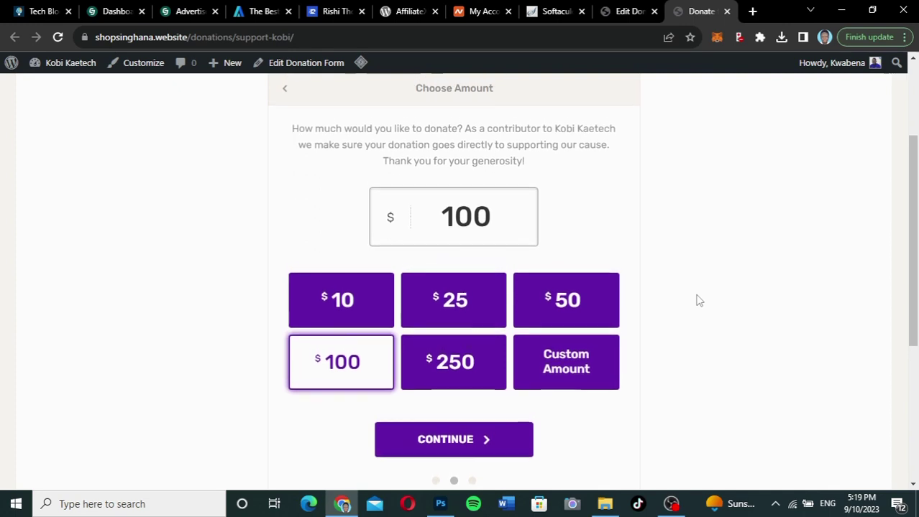
- Try the $250 and Custom Amount options, settle on $10, and continue to donor information
{"action": "left_click", "coordinate": [334, 313]}
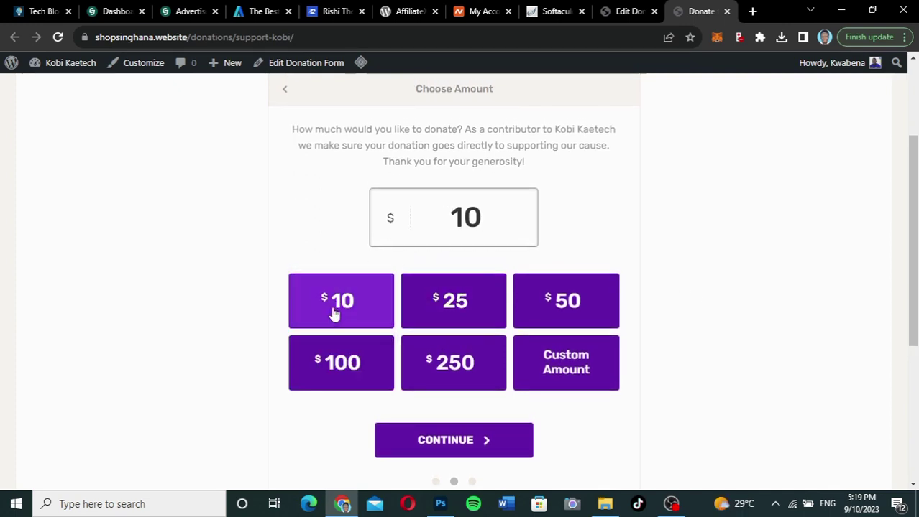
{"action": "left_click", "coordinate": [584, 378]}
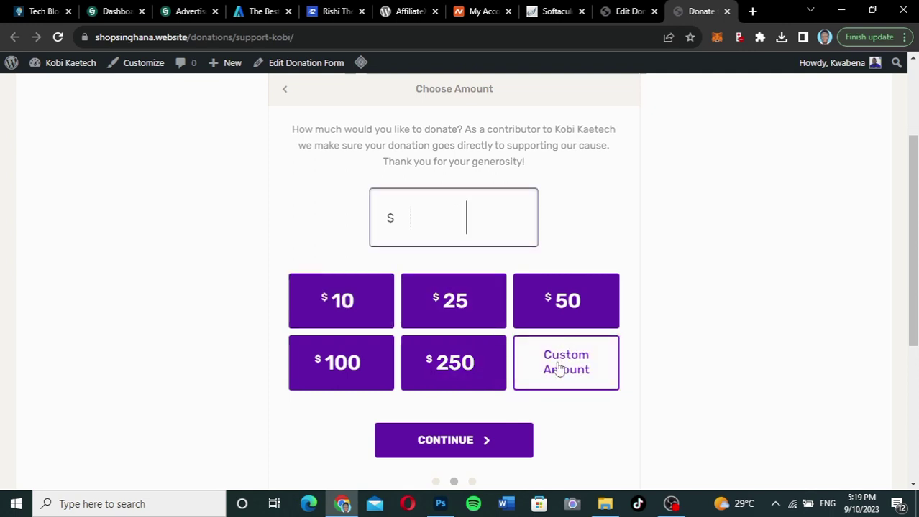
{"action": "left_click", "coordinate": [481, 364]}
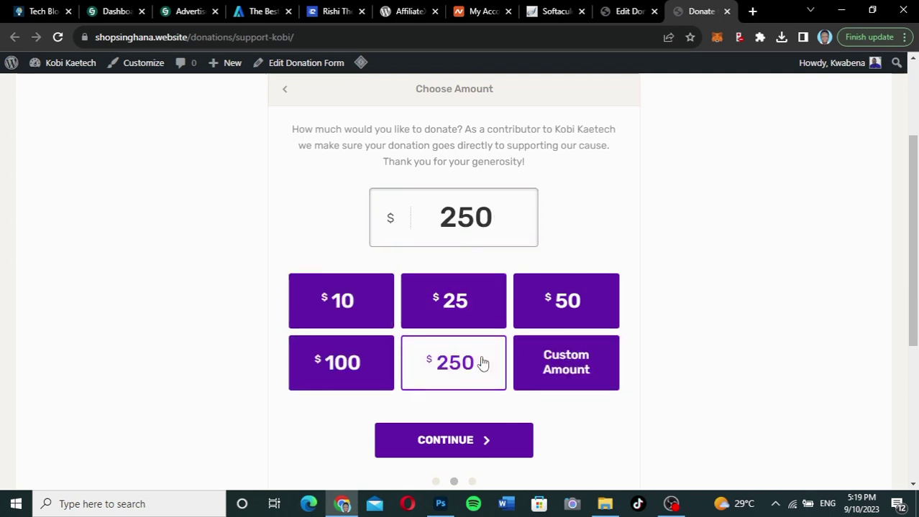
{"action": "left_click", "coordinate": [569, 372]}
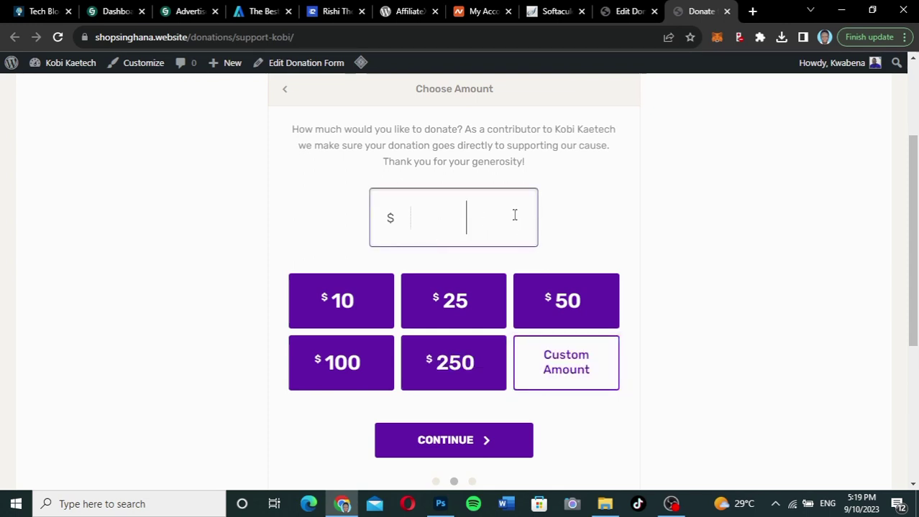
{"action": "left_click", "coordinate": [463, 364]}
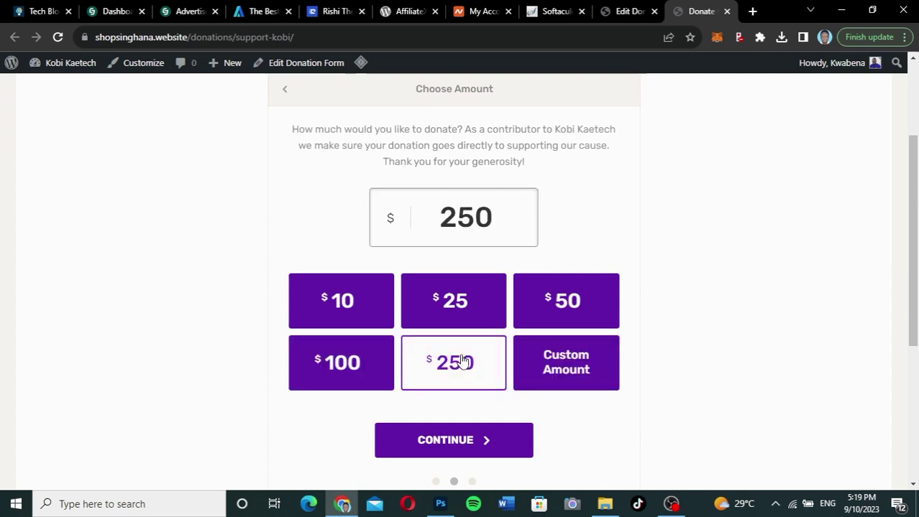
{"action": "left_click", "coordinate": [567, 370]}
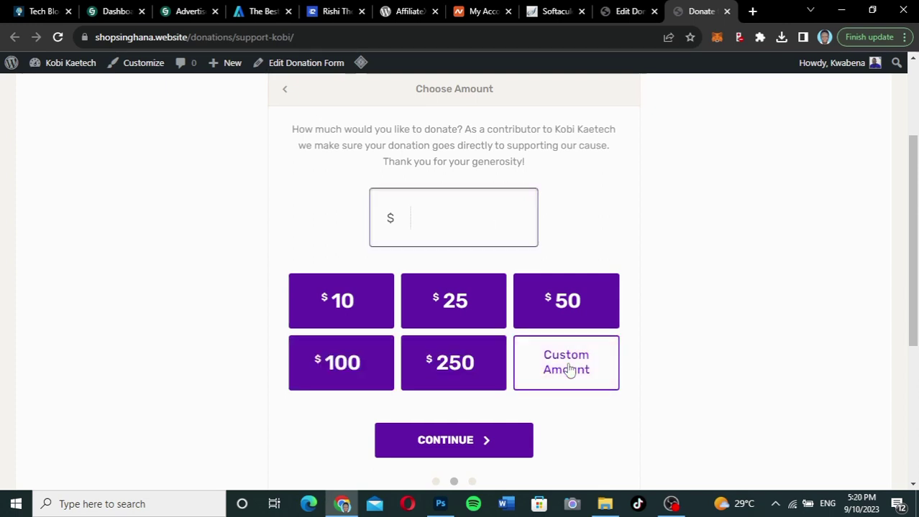
{"action": "left_click", "coordinate": [372, 318]}
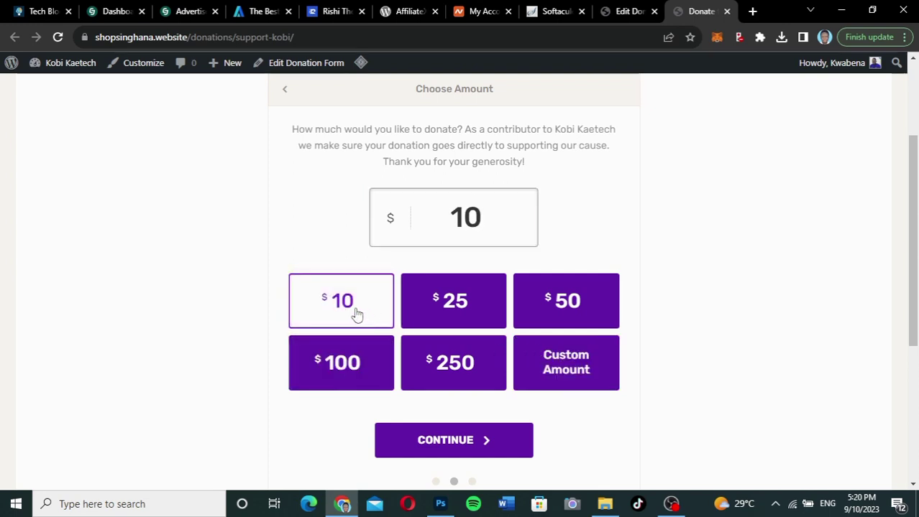
{"action": "left_click", "coordinate": [467, 441]}
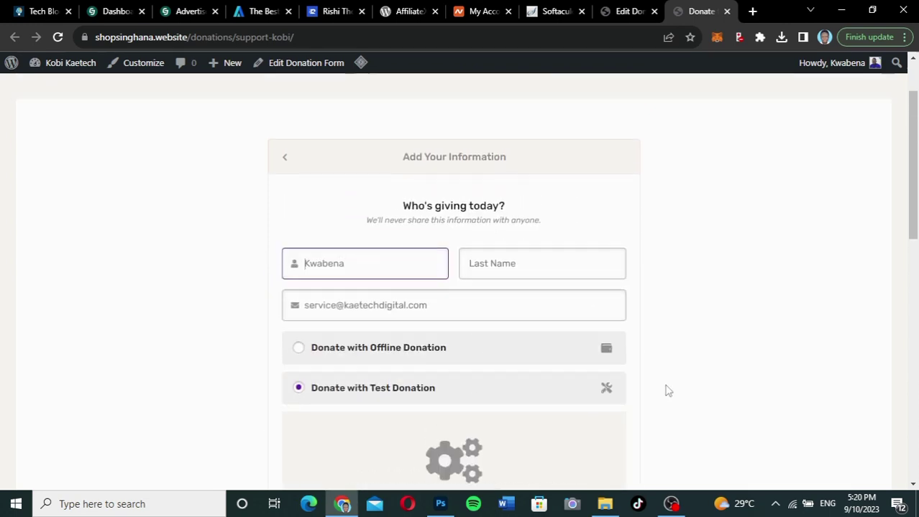
{"action": "scroll", "coordinate": [667, 390], "scroll_direction": "down", "scroll_amount": 3}
{"action": "scroll", "coordinate": [667, 390], "scroll_direction": "down", "scroll_amount": 2}
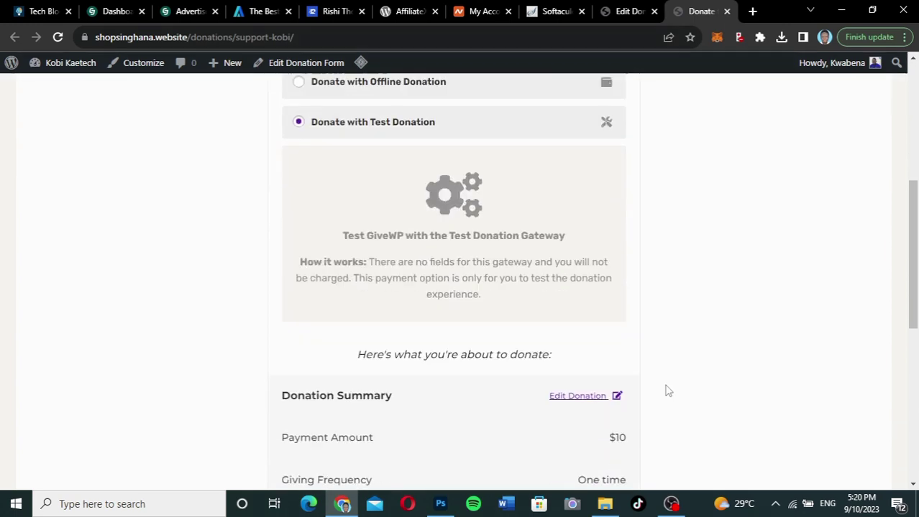
{"action": "scroll", "coordinate": [667, 390], "scroll_direction": "down", "scroll_amount": 1}
{"action": "scroll", "coordinate": [667, 391], "scroll_direction": "up", "scroll_amount": 2}
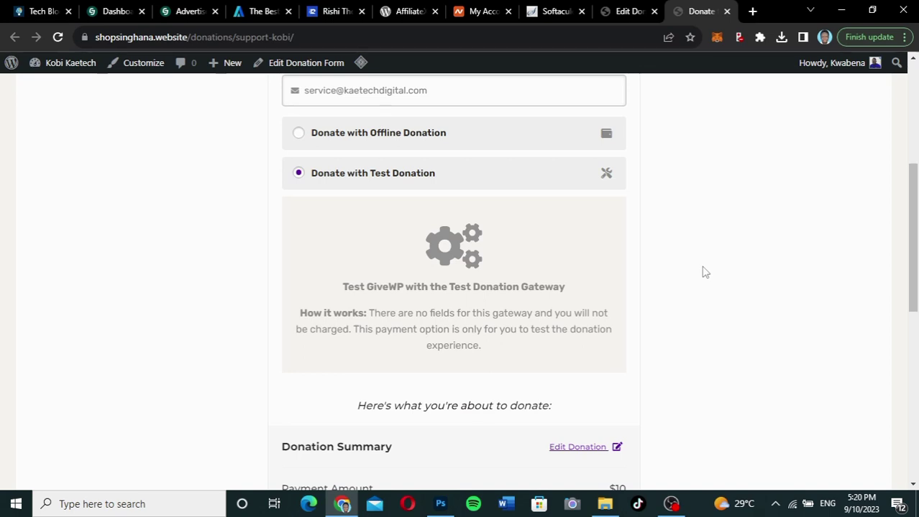
{"action": "scroll", "coordinate": [705, 272], "scroll_direction": "down", "scroll_amount": 3}
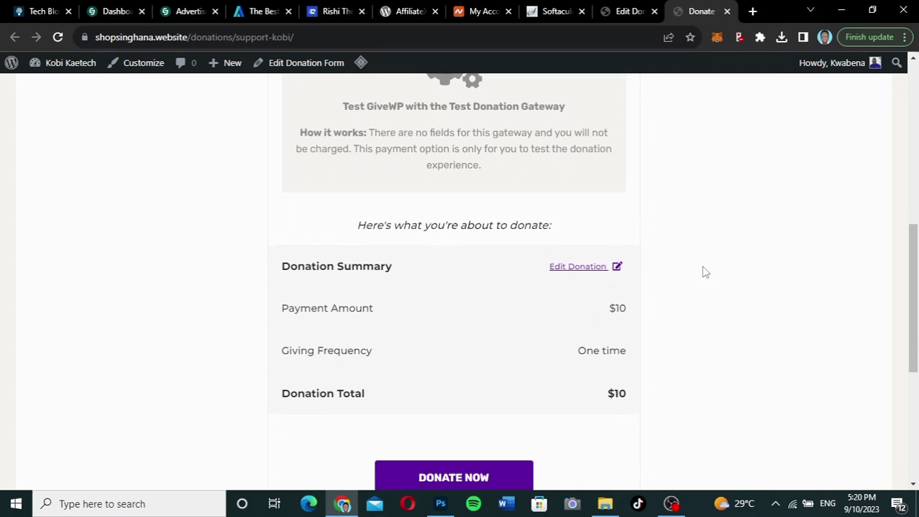
{"action": "scroll", "coordinate": [704, 272], "scroll_direction": "up", "scroll_amount": 3}
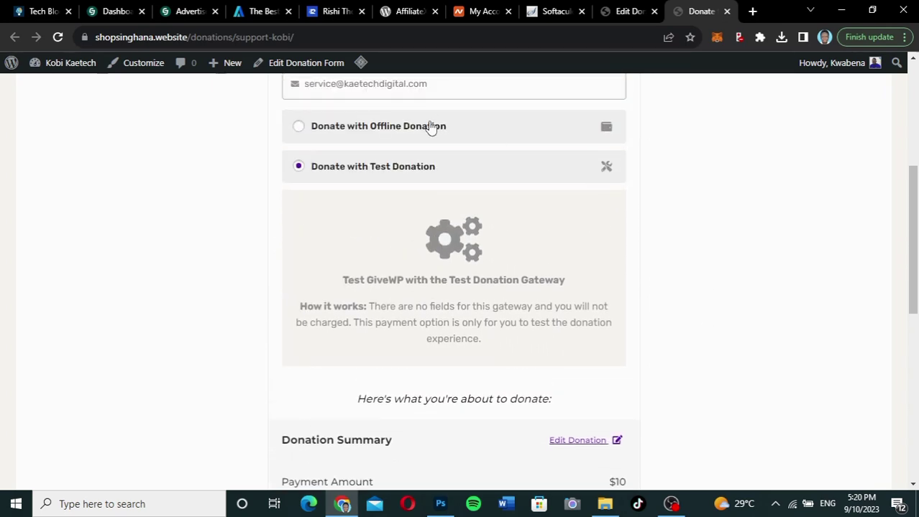
{"action": "left_click", "coordinate": [429, 127]}
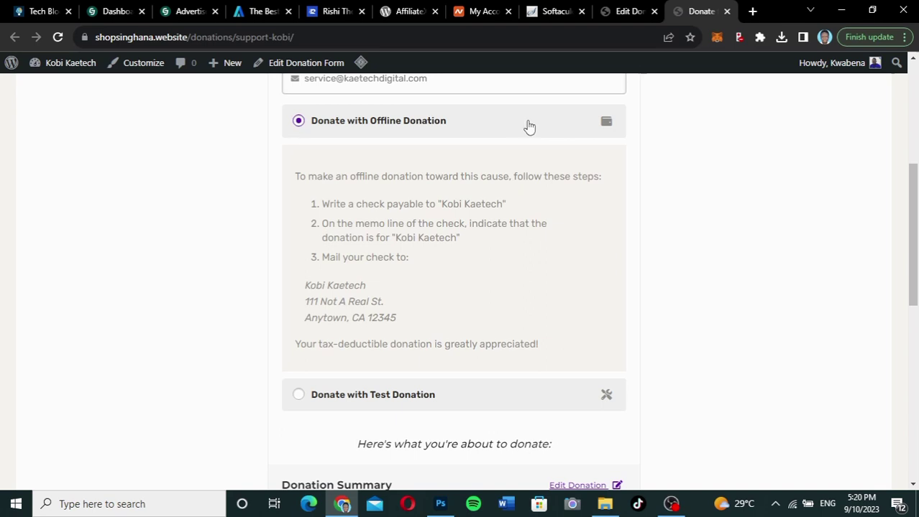
{"action": "scroll", "coordinate": [660, 181], "scroll_direction": "down", "scroll_amount": 5}
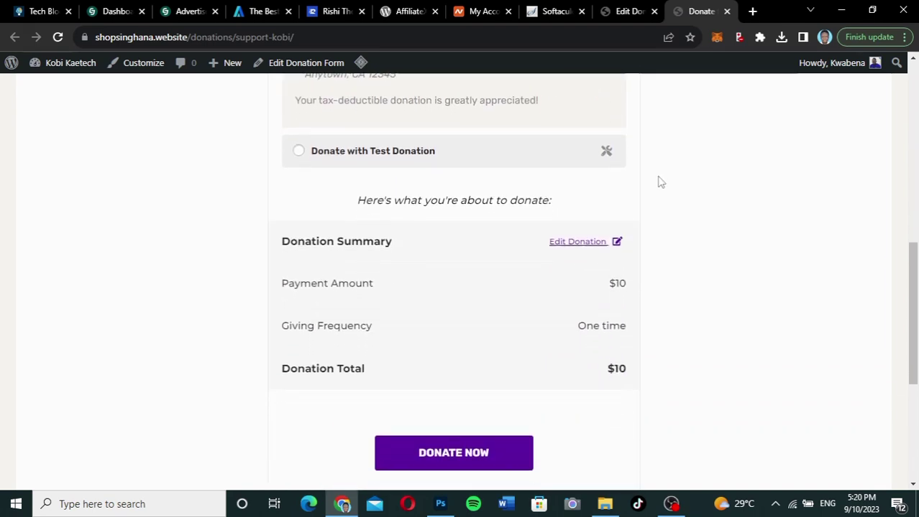
{"action": "scroll", "coordinate": [661, 182], "scroll_direction": "up", "scroll_amount": 3}
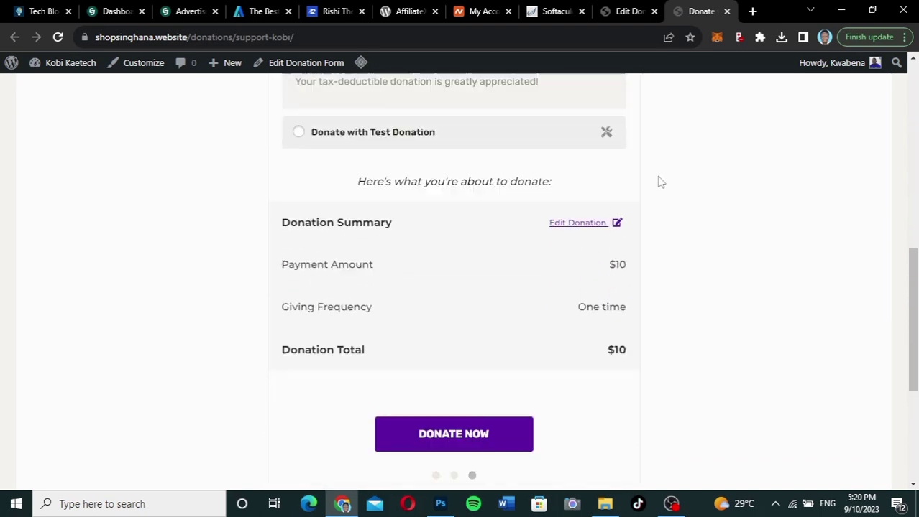
{"action": "left_click", "coordinate": [439, 270]}
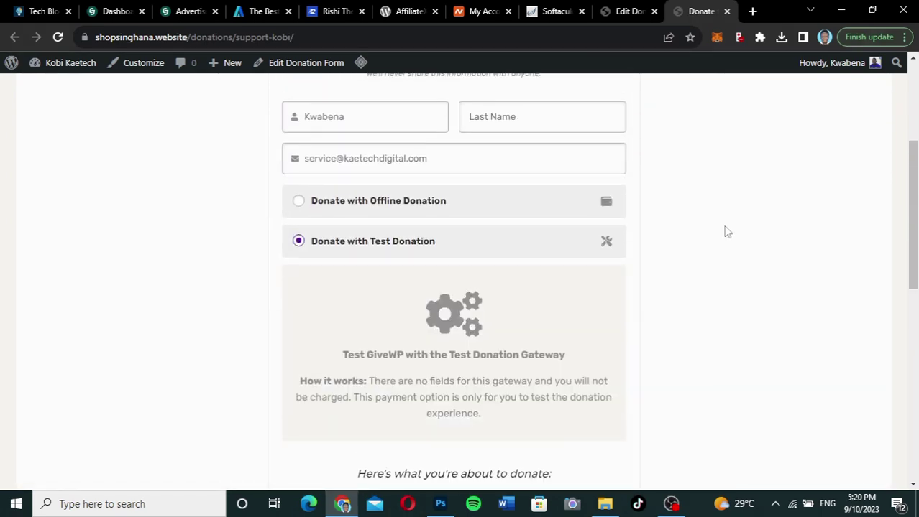
{"action": "scroll", "coordinate": [725, 231], "scroll_direction": "down", "scroll_amount": 4}
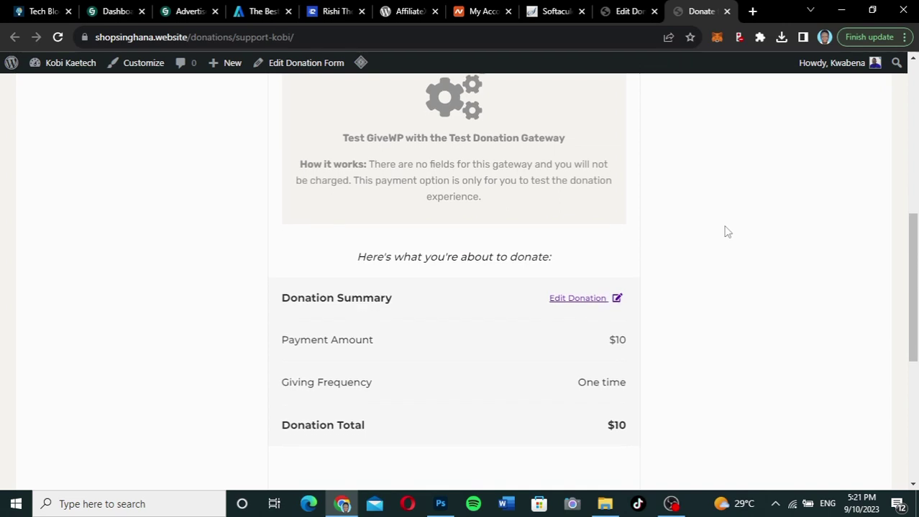
{"action": "scroll", "coordinate": [725, 231], "scroll_direction": "down", "scroll_amount": 1}
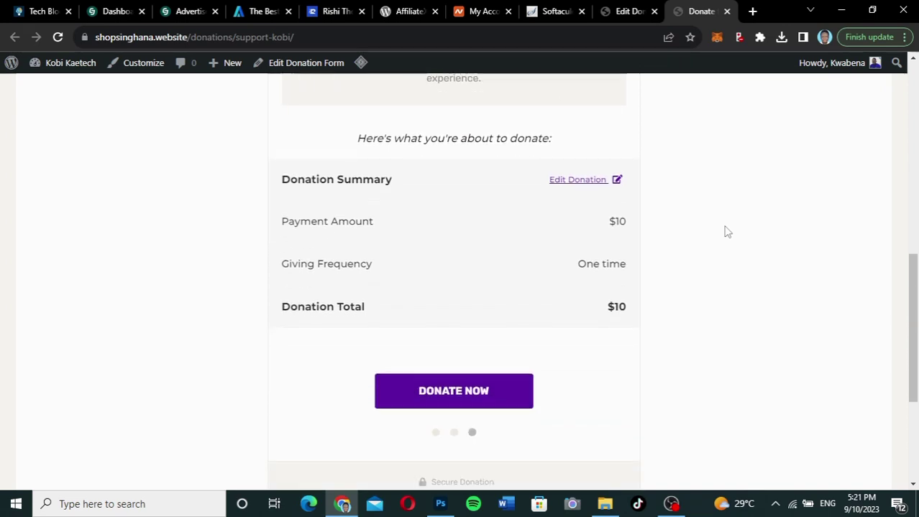
{"action": "left_click", "coordinate": [448, 378]}
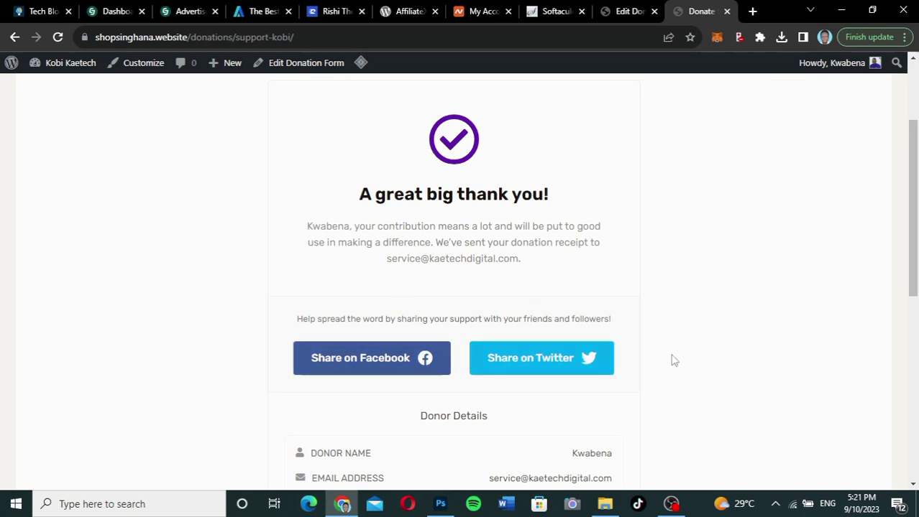
{"action": "scroll", "coordinate": [672, 361], "scroll_direction": "down", "scroll_amount": 4}
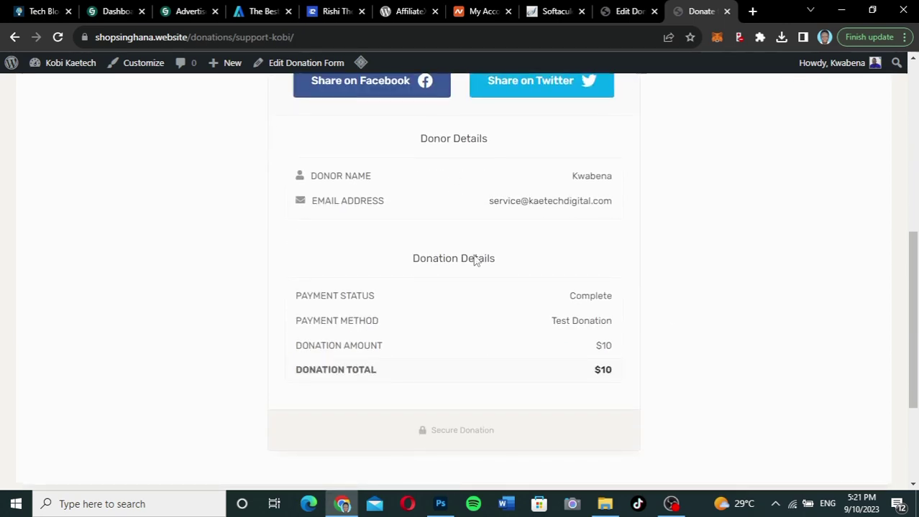
{"action": "scroll", "coordinate": [645, 223], "scroll_direction": "up", "scroll_amount": 2}
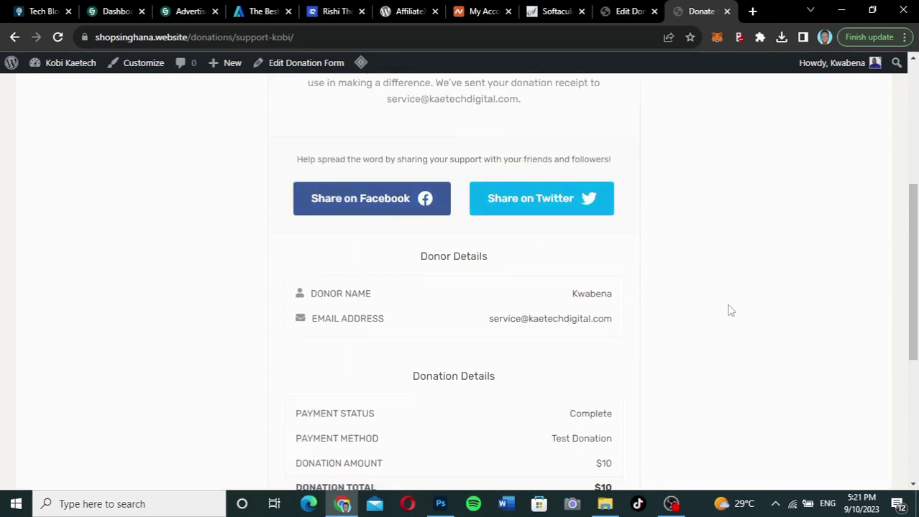
{"action": "scroll", "coordinate": [729, 310], "scroll_direction": "down", "scroll_amount": 3}
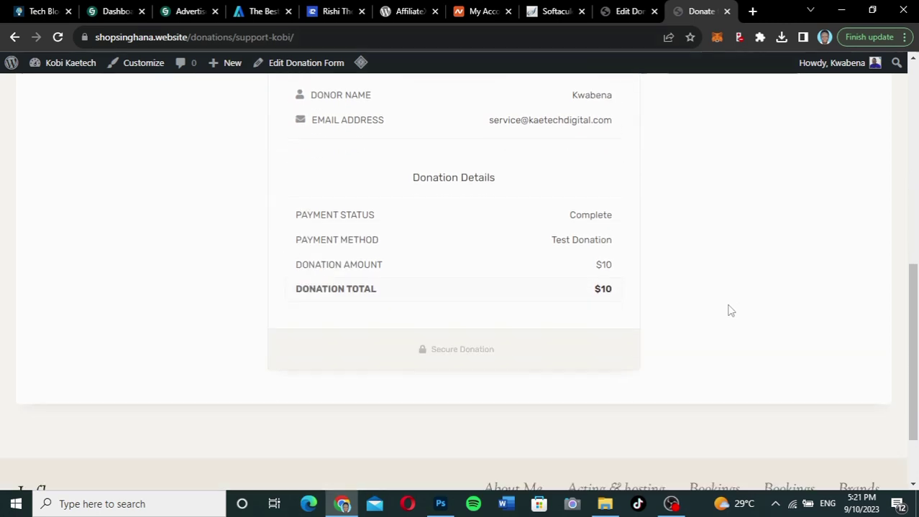
{"action": "scroll", "coordinate": [730, 310], "scroll_direction": "up", "scroll_amount": 4}
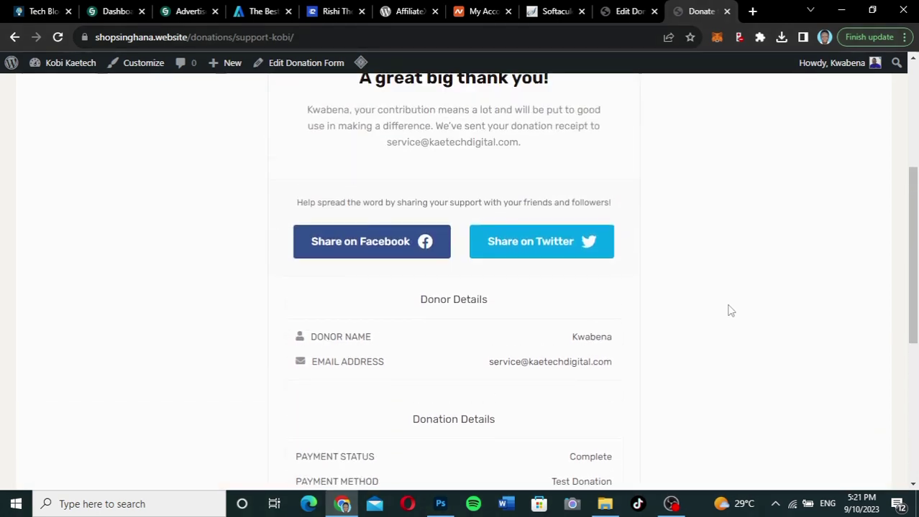
{"action": "scroll", "coordinate": [730, 310], "scroll_direction": "up", "scroll_amount": 2}
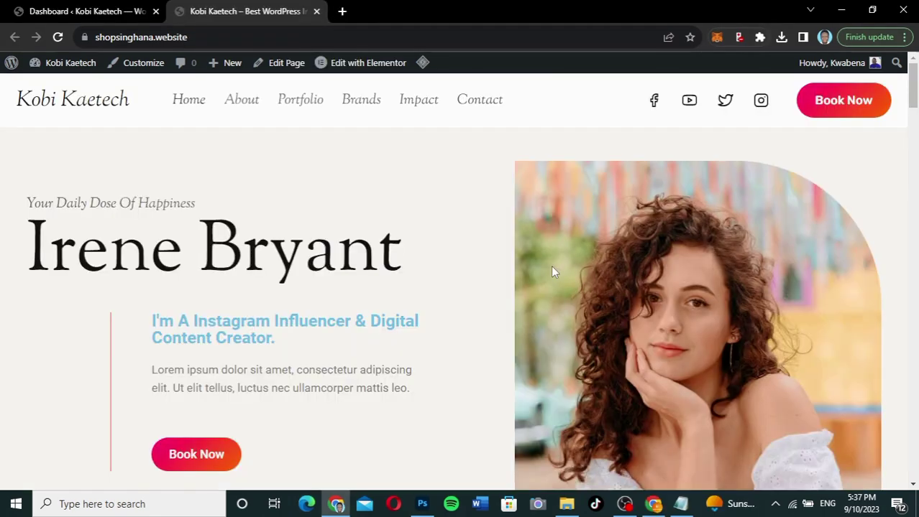
- Switch from the Kobi Kaetech homepage to the WordPress admin Dashboard browser tab
{"action": "scroll", "coordinate": [446, 399], "scroll_direction": "down", "scroll_amount": 3}
{"action": "scroll", "coordinate": [446, 403], "scroll_direction": "down", "scroll_amount": 10}
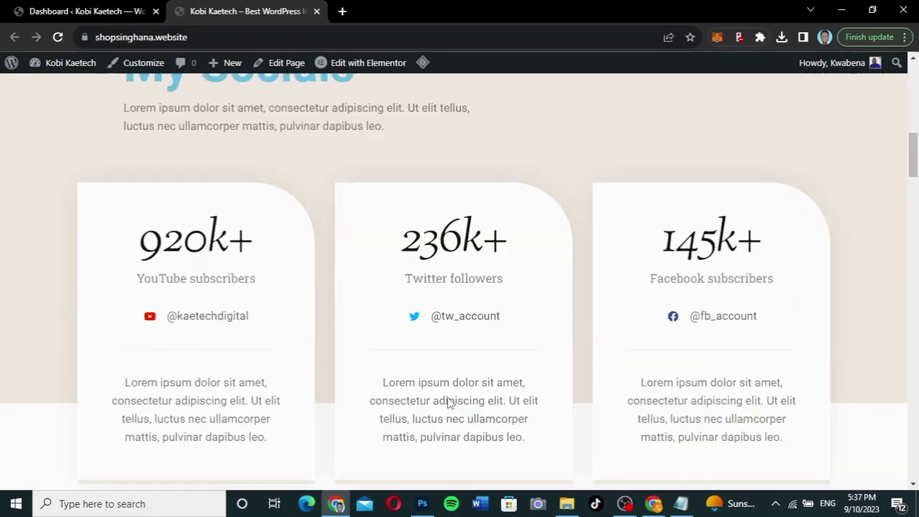
{"action": "scroll", "coordinate": [447, 402], "scroll_direction": "up", "scroll_amount": 6}
{"action": "scroll", "coordinate": [447, 403], "scroll_direction": "up", "scroll_amount": 7}
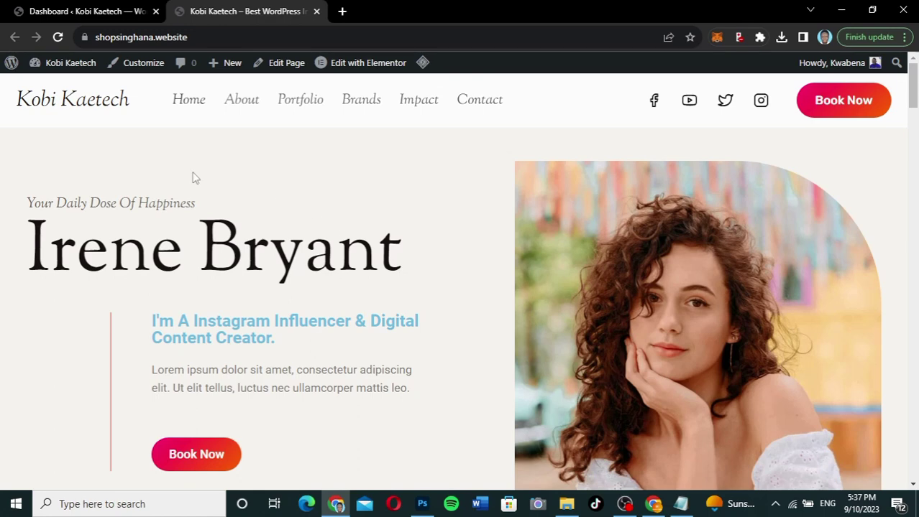
{"action": "left_click", "coordinate": [81, 8]}
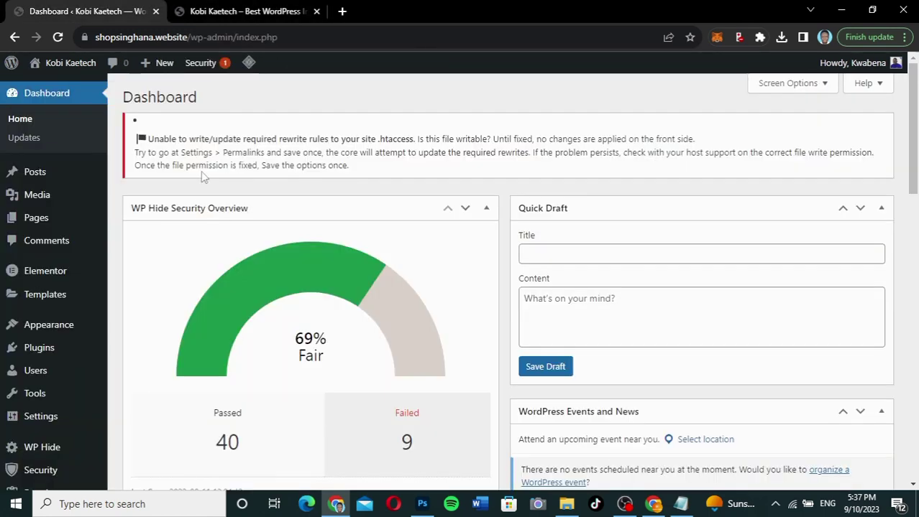
{"action": "mouse_move", "coordinate": [41, 336]}
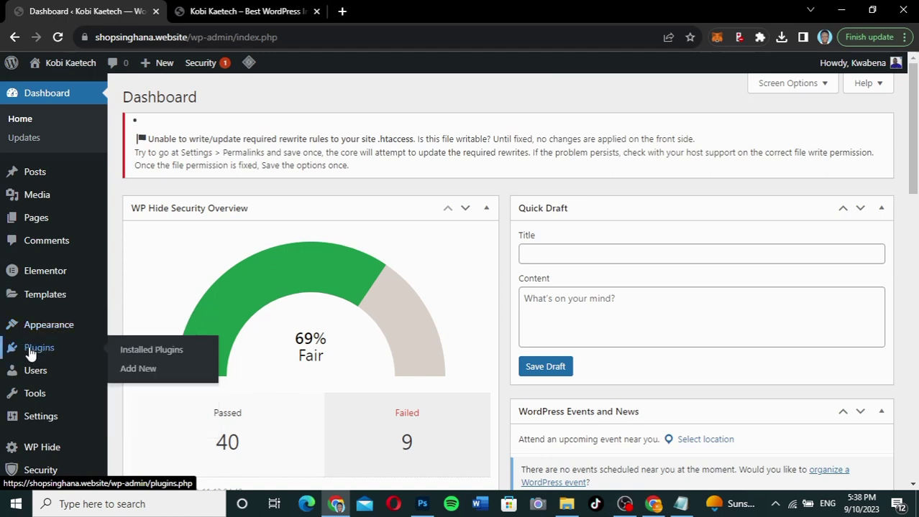
- Search Add Plugins for 'give' and install GiveWP – Donation Plugin and Fundraising Platform
{"action": "left_click", "coordinate": [139, 373]}
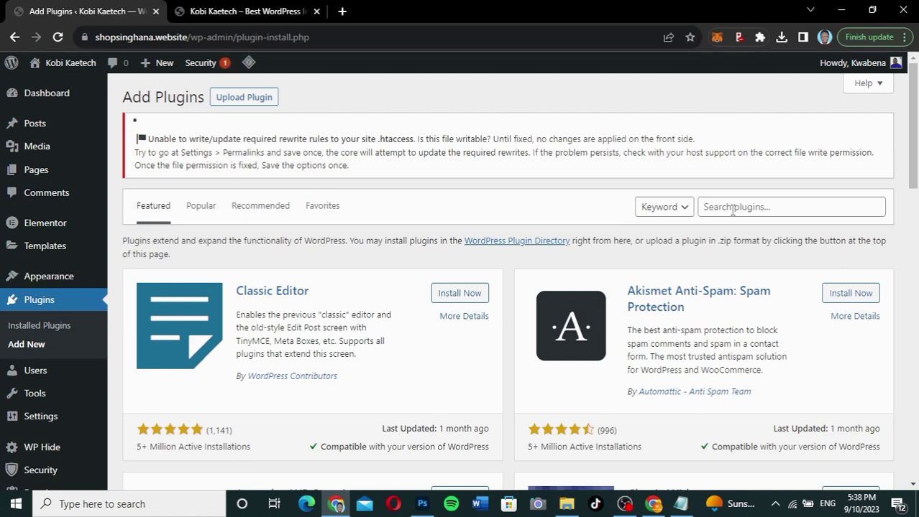
{"action": "left_click", "coordinate": [732, 209]}
{"action": "type", "text": "give"}
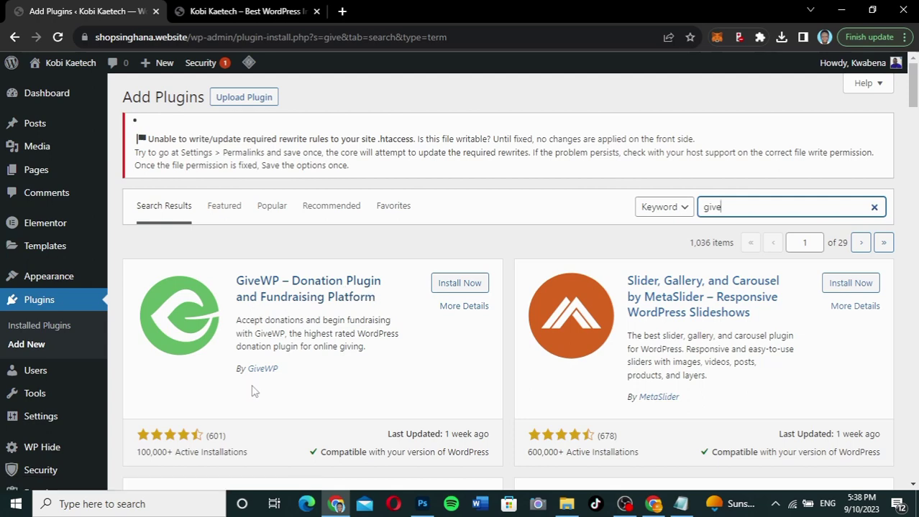
{"action": "scroll", "coordinate": [254, 389], "scroll_direction": "down", "scroll_amount": 2}
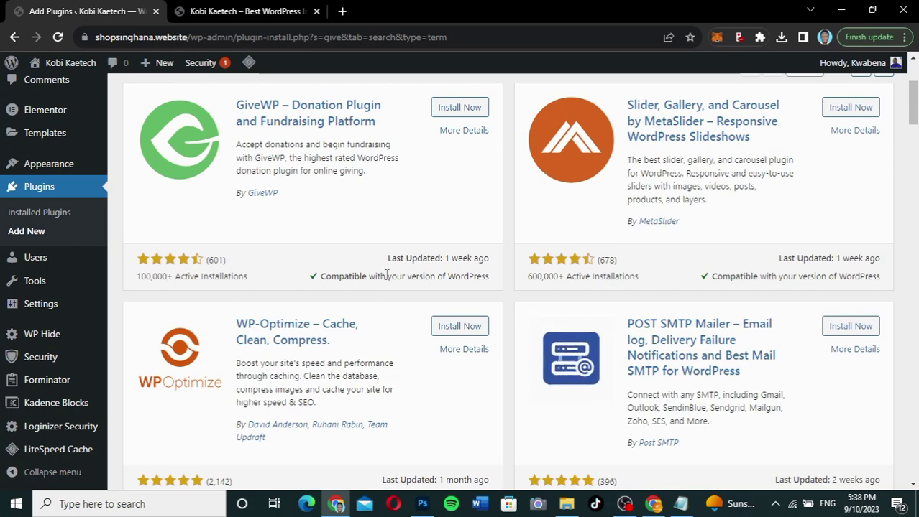
{"action": "scroll", "coordinate": [391, 230], "scroll_direction": "up", "scroll_amount": 2}
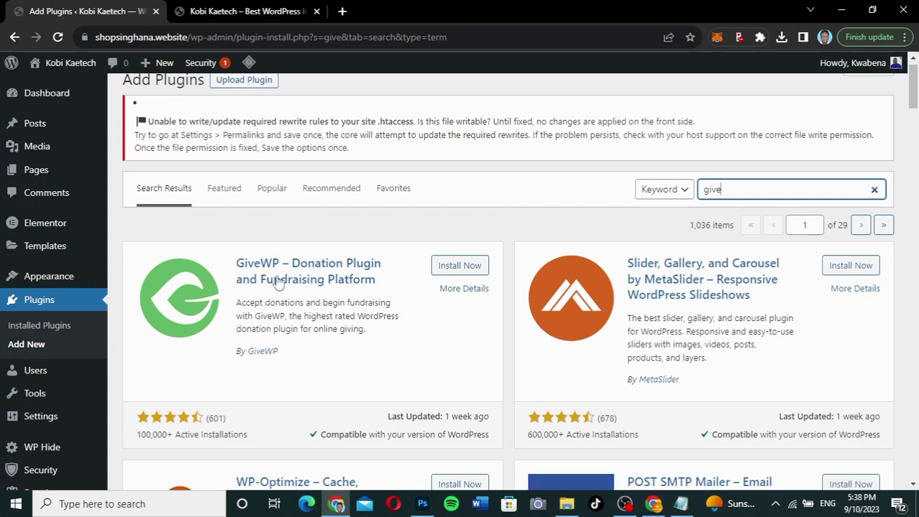
{"action": "left_click", "coordinate": [454, 270]}
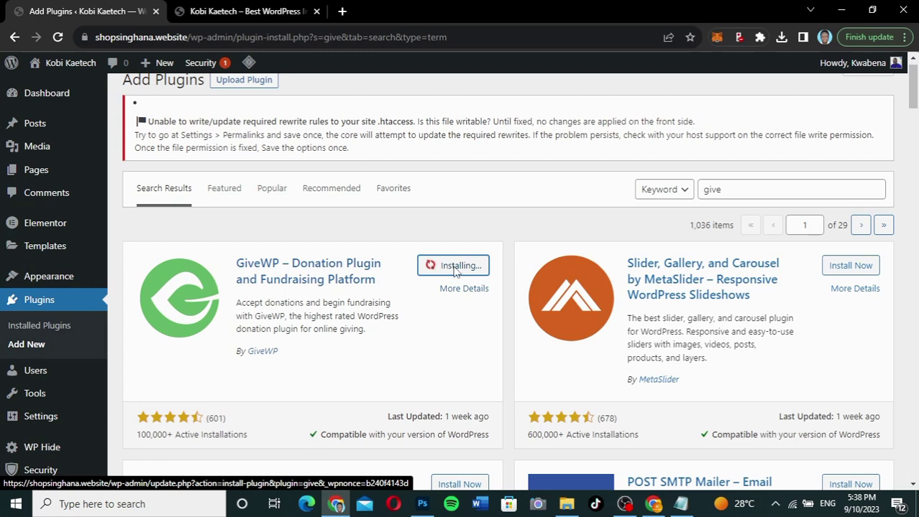
- Activate GiveWP and open Donations > Settings
{"action": "left_click", "coordinate": [471, 267]}
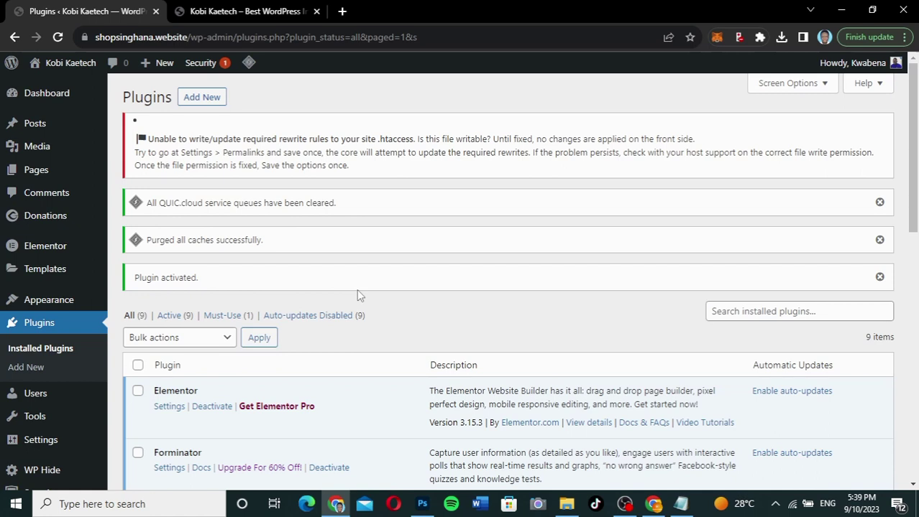
{"action": "mouse_move", "coordinate": [32, 222]}
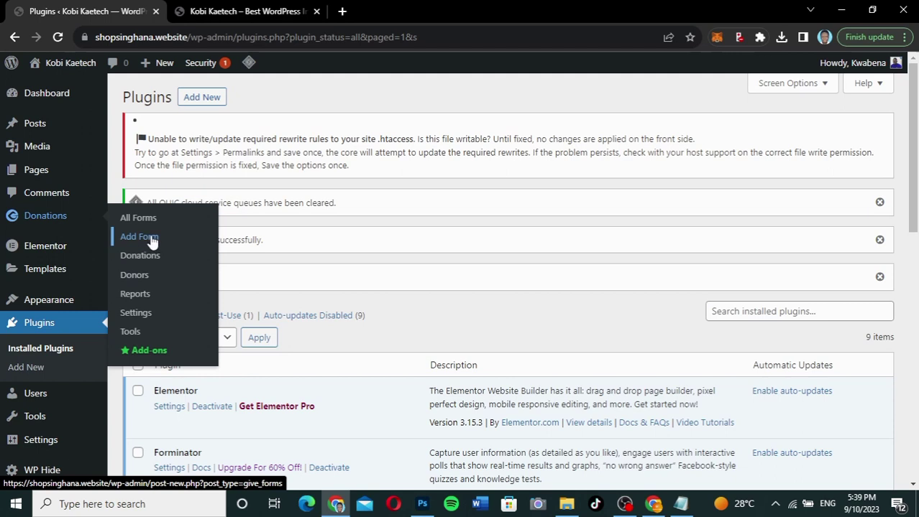
{"action": "left_click", "coordinate": [133, 315]}
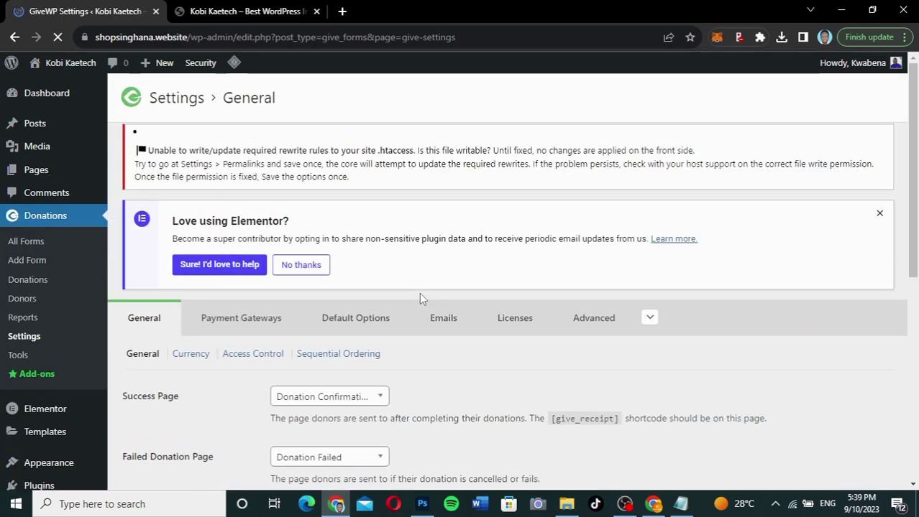
- Review GiveWP's General settings and open the Currency section showing US Dollars ($)
{"action": "scroll", "coordinate": [503, 402], "scroll_direction": "down", "scroll_amount": 1}
{"action": "scroll", "coordinate": [505, 402], "scroll_direction": "down", "scroll_amount": 3}
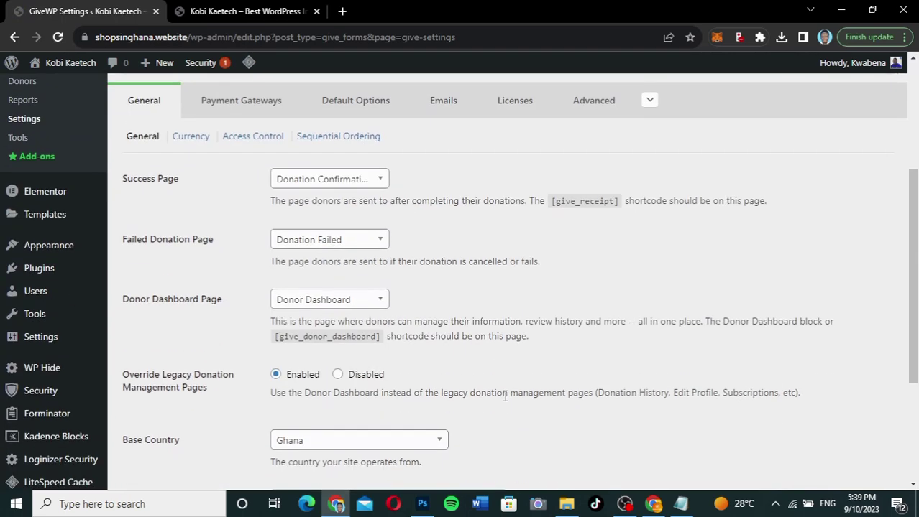
{"action": "scroll", "coordinate": [505, 402], "scroll_direction": "down", "scroll_amount": 4}
{"action": "scroll", "coordinate": [506, 401], "scroll_direction": "up", "scroll_amount": 5}
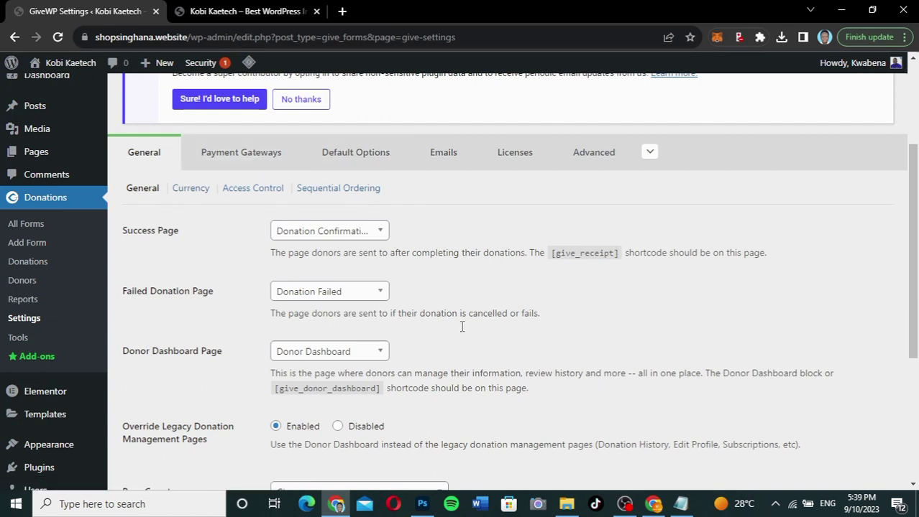
{"action": "scroll", "coordinate": [460, 367], "scroll_direction": "down", "scroll_amount": 2}
{"action": "scroll", "coordinate": [460, 367], "scroll_direction": "up", "scroll_amount": 1}
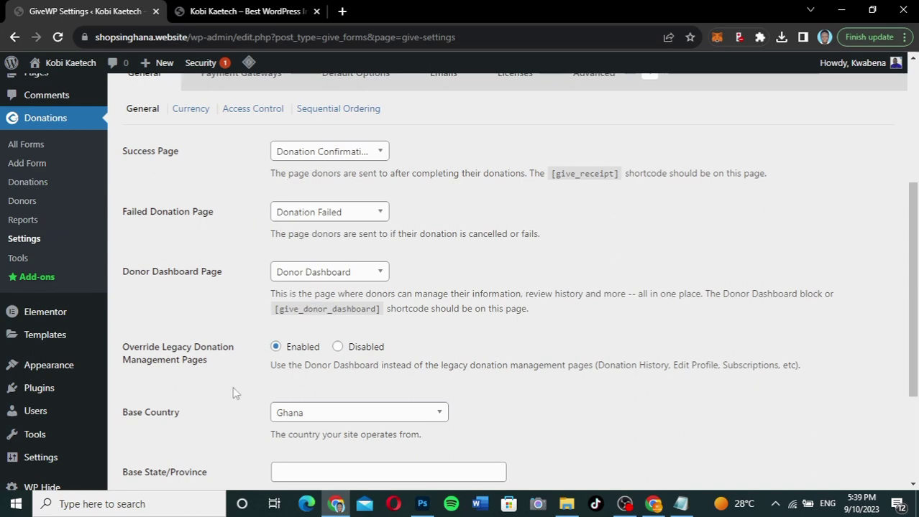
{"action": "scroll", "coordinate": [233, 389], "scroll_direction": "down", "scroll_amount": 2}
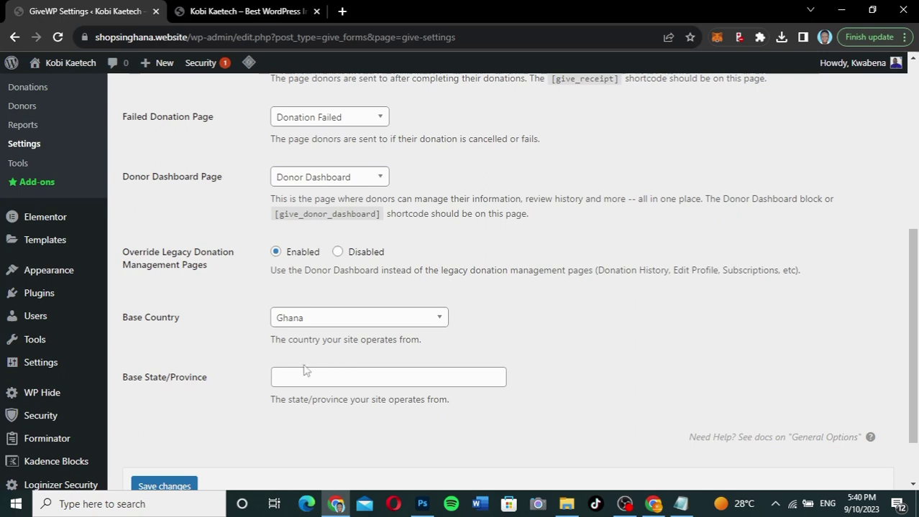
{"action": "scroll", "coordinate": [258, 303], "scroll_direction": "up", "scroll_amount": 5}
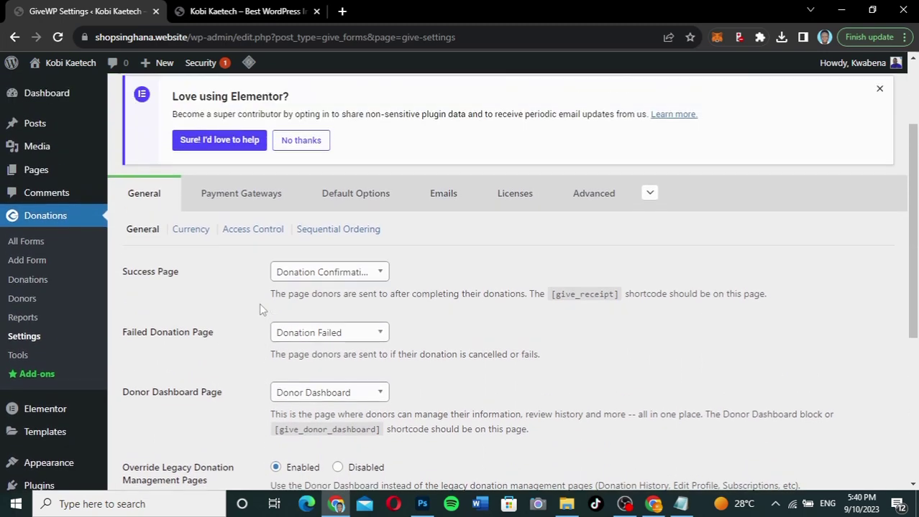
{"action": "scroll", "coordinate": [261, 309], "scroll_direction": "up", "scroll_amount": 1}
{"action": "left_click", "coordinate": [182, 244]}
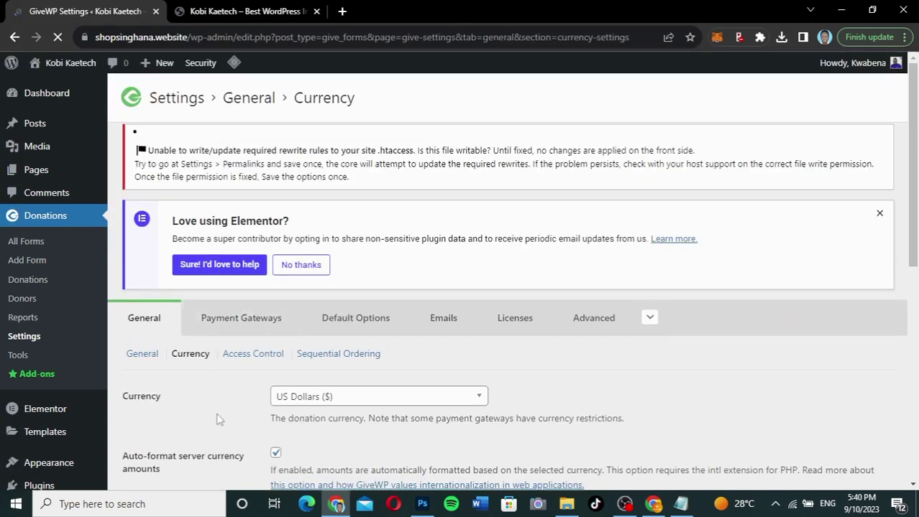
{"action": "scroll", "coordinate": [219, 420], "scroll_direction": "down", "scroll_amount": 3}
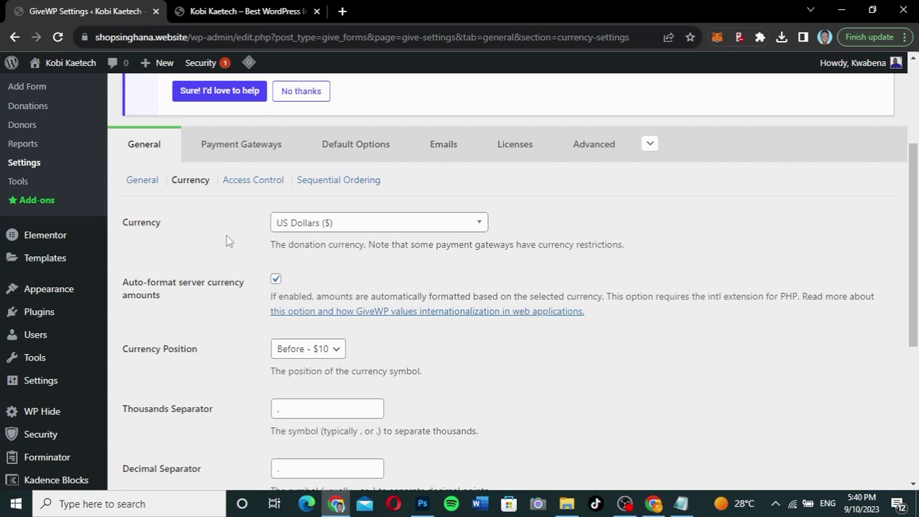
{"action": "left_click", "coordinate": [350, 228]}
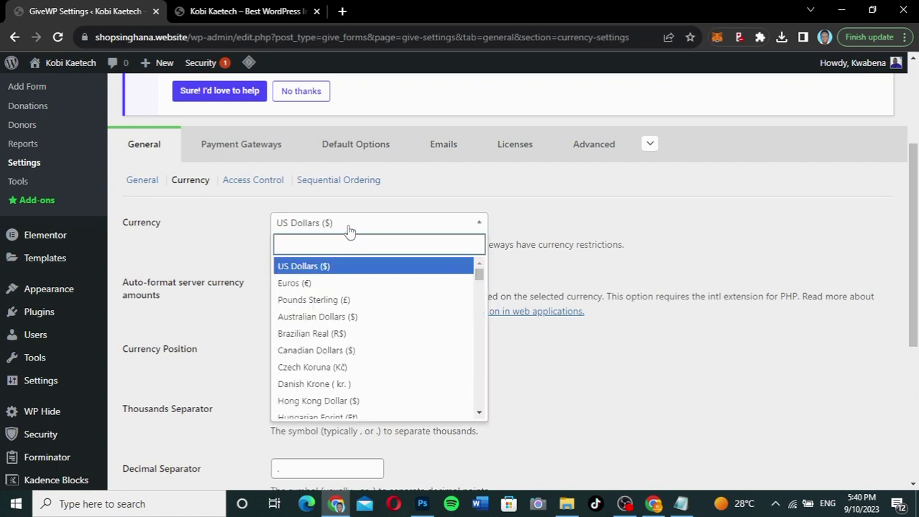
{"action": "left_click", "coordinate": [349, 227]}
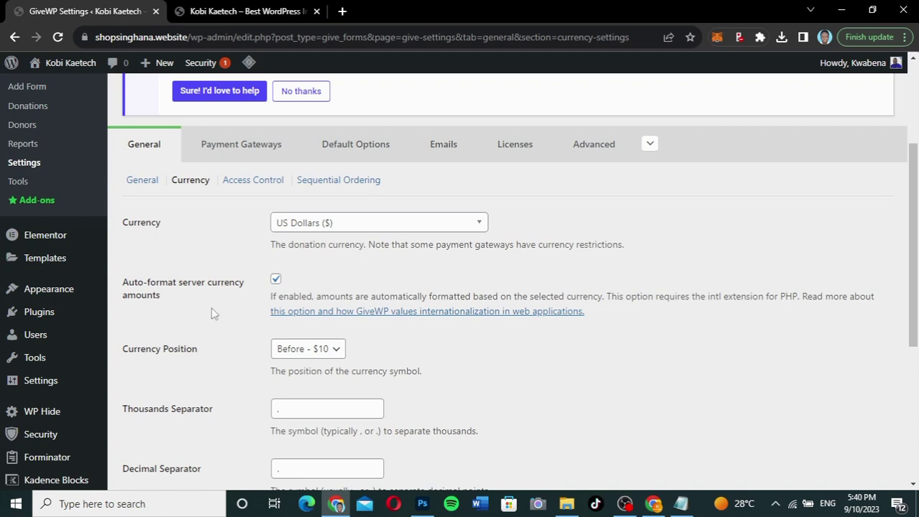
{"action": "scroll", "coordinate": [211, 313], "scroll_direction": "down", "scroll_amount": 2}
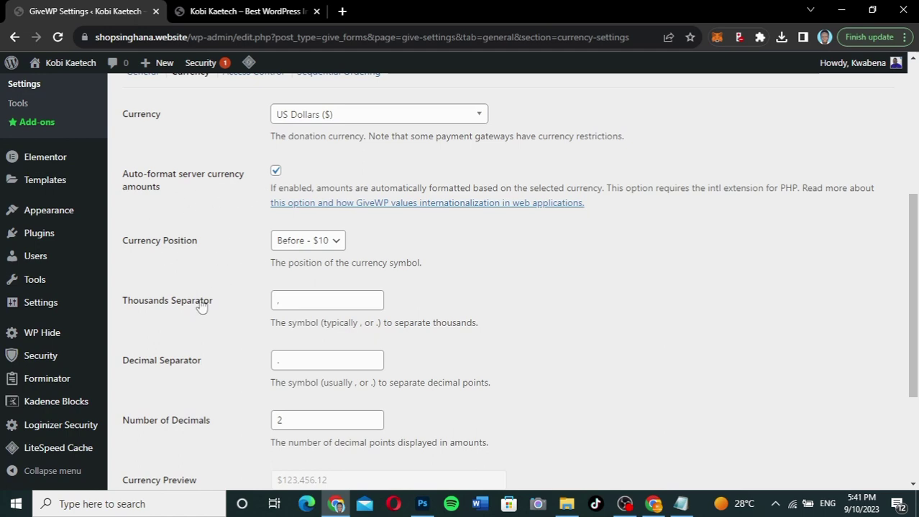
{"action": "scroll", "coordinate": [164, 446], "scroll_direction": "down", "scroll_amount": 3}
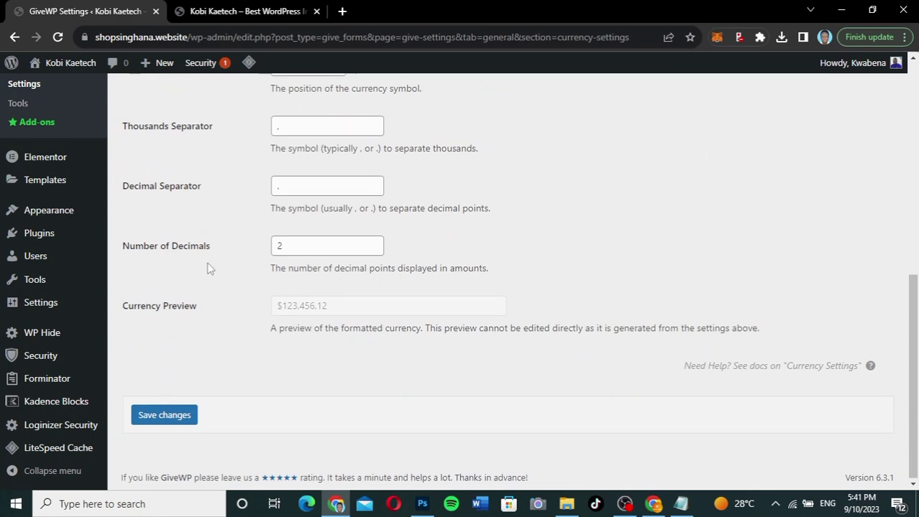
{"action": "left_click_drag", "start_coordinate": [207, 245], "coordinate": [188, 370]}
{"action": "left_click", "coordinate": [189, 370]}
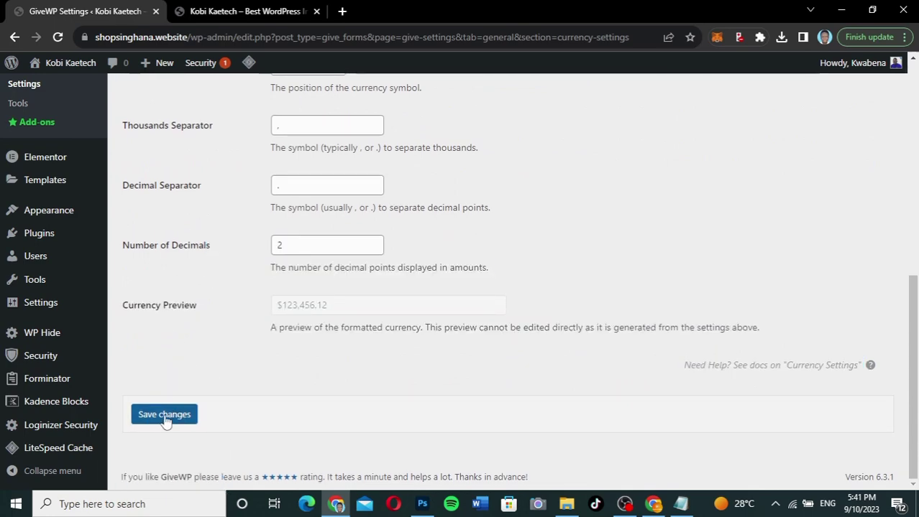
{"action": "scroll", "coordinate": [214, 293], "scroll_direction": "up", "scroll_amount": 2}
{"action": "scroll", "coordinate": [223, 289], "scroll_direction": "up", "scroll_amount": 2}
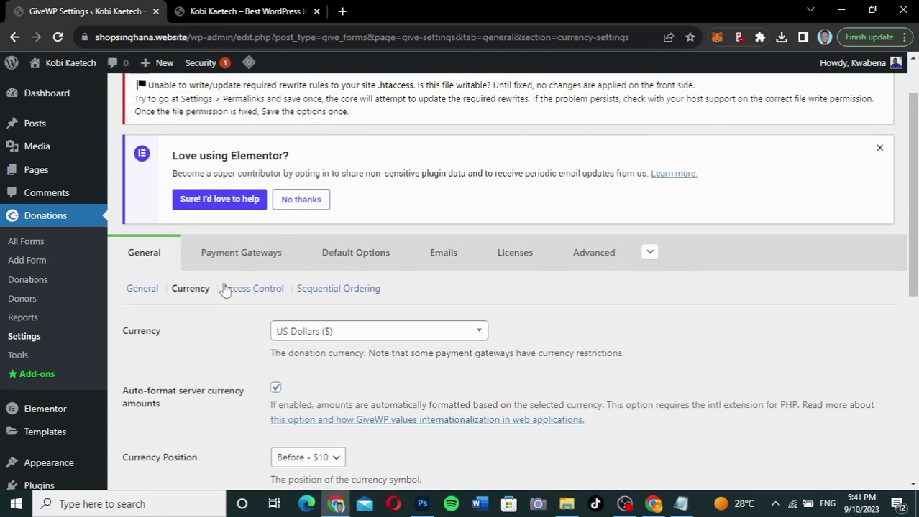
- Glance at Access Control, then view Payment Gateways with Offline and Test Donation enabled
{"action": "left_click", "coordinate": [253, 288]}
{"action": "scroll", "coordinate": [200, 151], "scroll_direction": "down", "scroll_amount": 5}
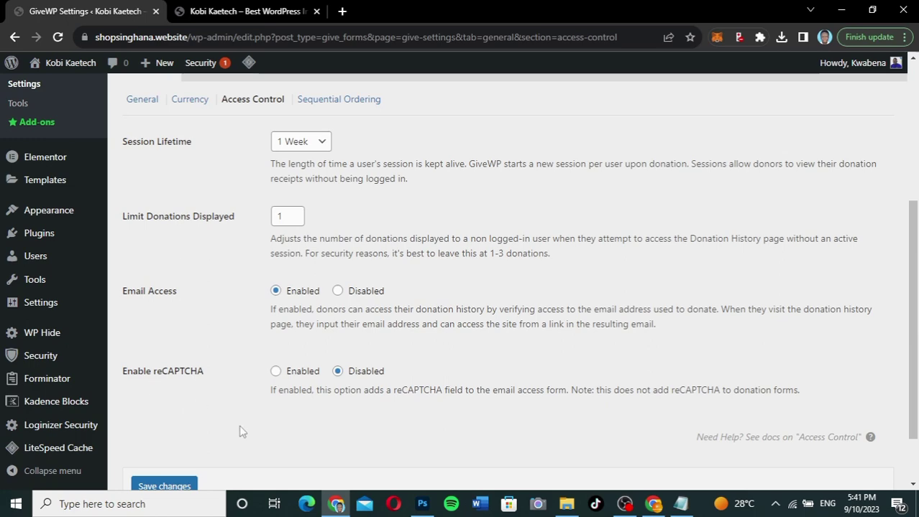
{"action": "scroll", "coordinate": [241, 432], "scroll_direction": "down", "scroll_amount": 1}
{"action": "scroll", "coordinate": [242, 432], "scroll_direction": "up", "scroll_amount": 3}
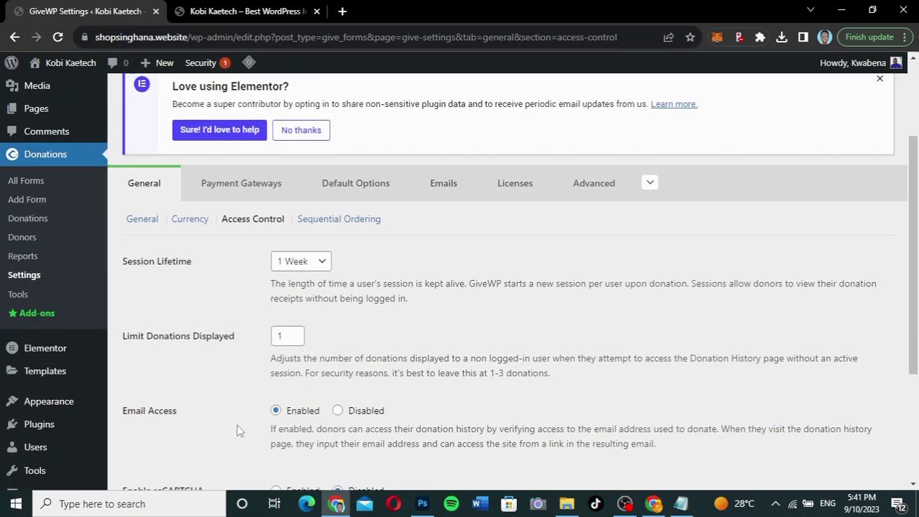
{"action": "left_click", "coordinate": [235, 188]}
{"action": "scroll", "coordinate": [516, 379], "scroll_direction": "down", "scroll_amount": 3}
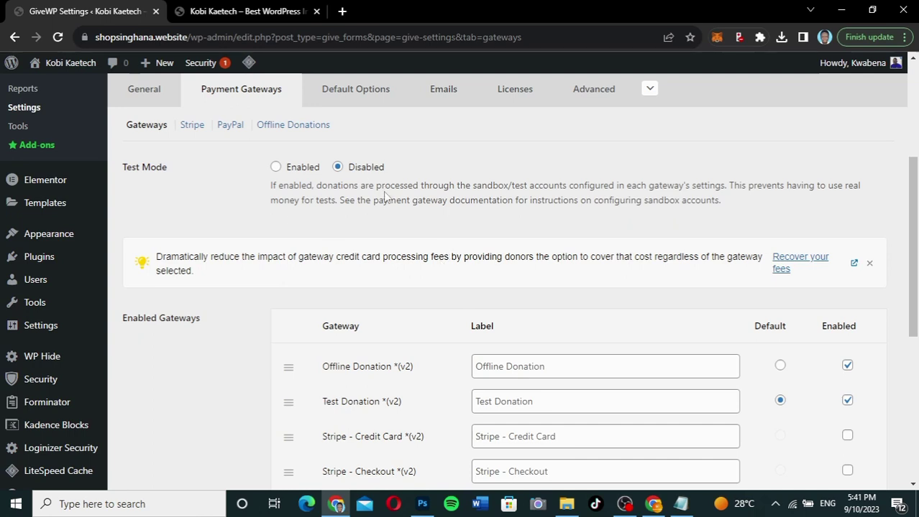
- Set gateway Test Mode to Enabled, review the gateways table, and head for Stripe settings
{"action": "left_click", "coordinate": [275, 170]}
{"action": "scroll", "coordinate": [486, 220], "scroll_direction": "down", "scroll_amount": 3}
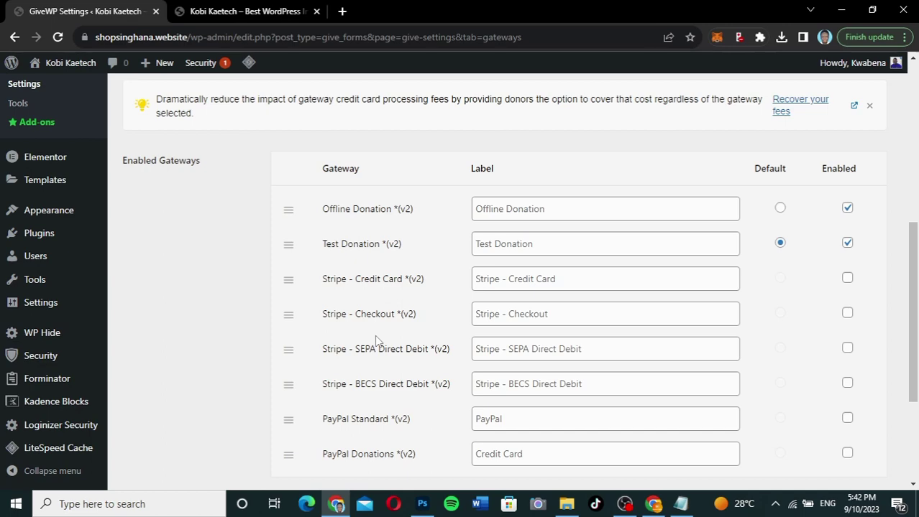
{"action": "scroll", "coordinate": [374, 339], "scroll_direction": "down", "scroll_amount": 3}
{"action": "scroll", "coordinate": [374, 335], "scroll_direction": "up", "scroll_amount": 3}
{"action": "scroll", "coordinate": [328, 435], "scroll_direction": "down", "scroll_amount": 1}
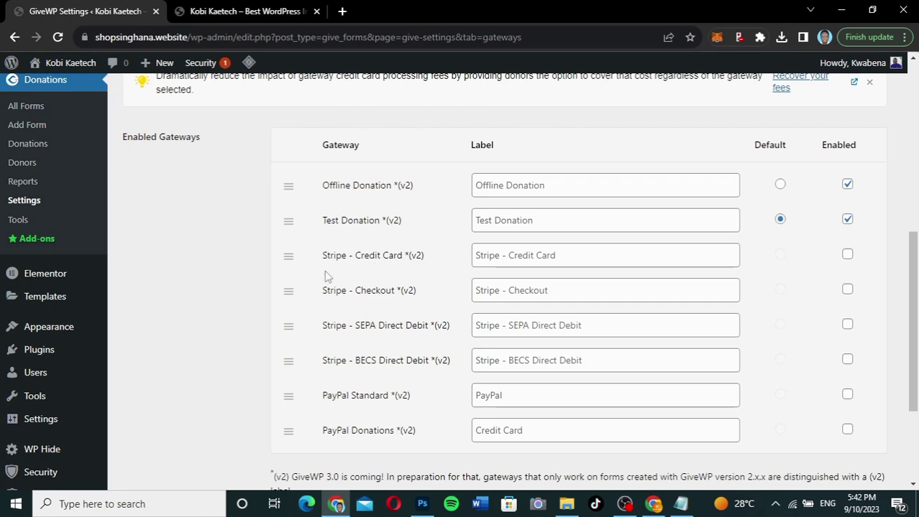
{"action": "scroll", "coordinate": [332, 230], "scroll_direction": "up", "scroll_amount": 3}
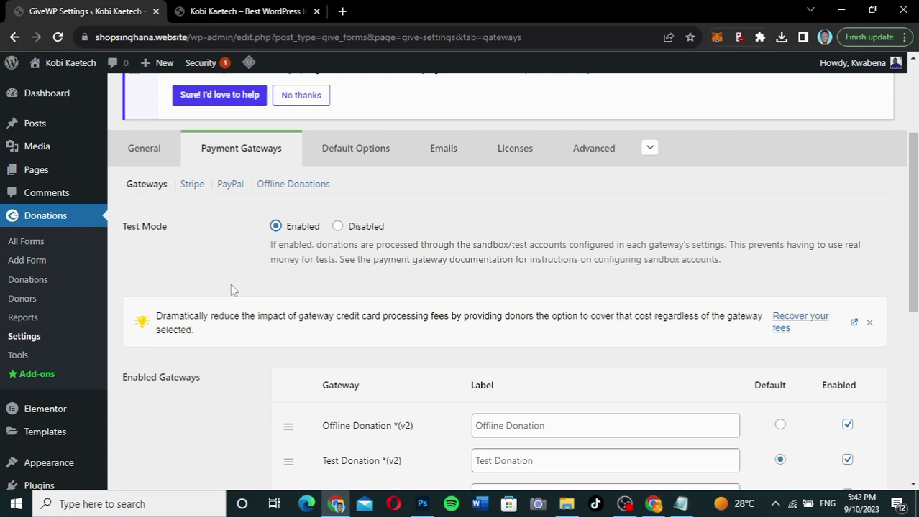
{"action": "scroll", "coordinate": [231, 290], "scroll_direction": "down", "scroll_amount": 2}
{"action": "scroll", "coordinate": [231, 290], "scroll_direction": "up", "scroll_amount": 1}
{"action": "scroll", "coordinate": [231, 290], "scroll_direction": "down", "scroll_amount": 4}
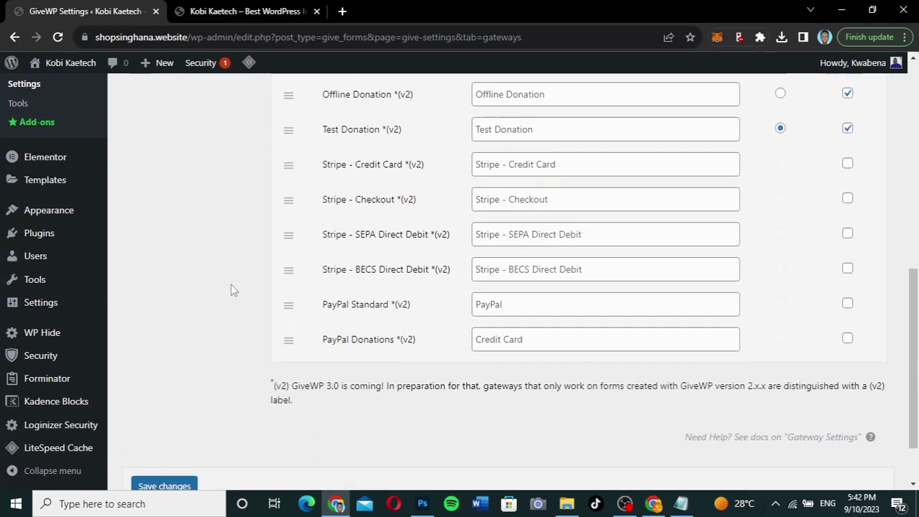
{"action": "scroll", "coordinate": [231, 290], "scroll_direction": "up", "scroll_amount": 2}
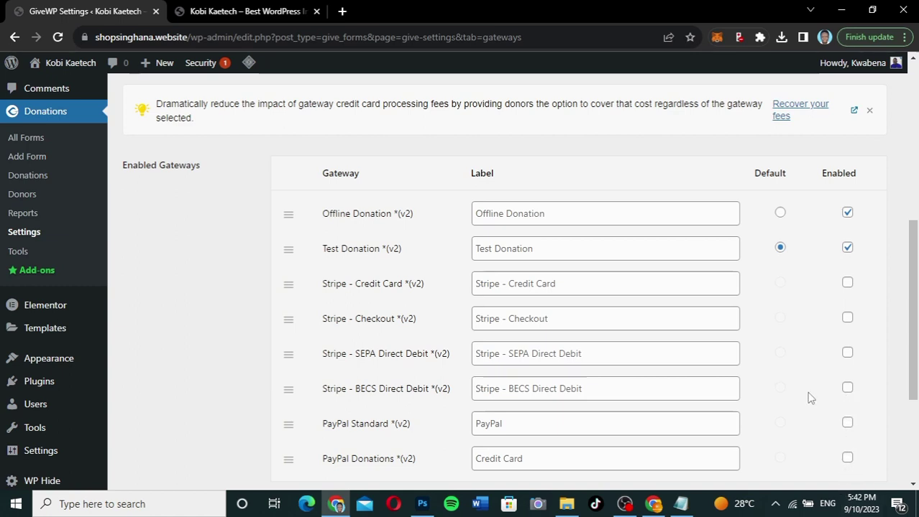
{"action": "scroll", "coordinate": [798, 380], "scroll_direction": "up", "scroll_amount": 3}
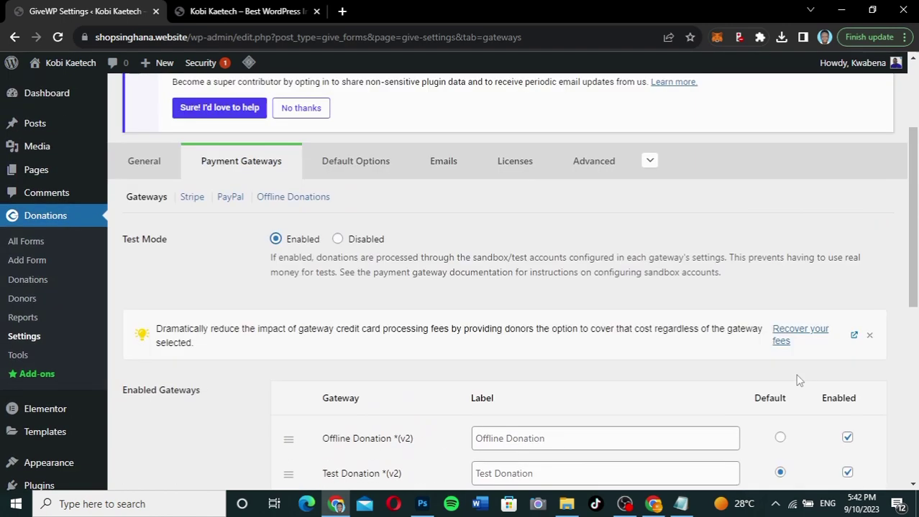
{"action": "left_click", "coordinate": [191, 199]}
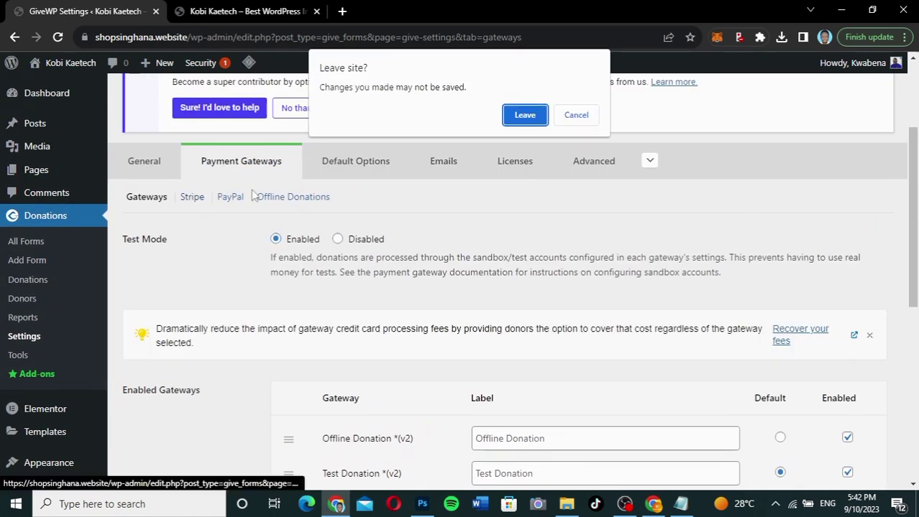
- Leave without saving, check Stripe shows no connected accounts, and go to PayPal settings
{"action": "left_click", "coordinate": [524, 115]}
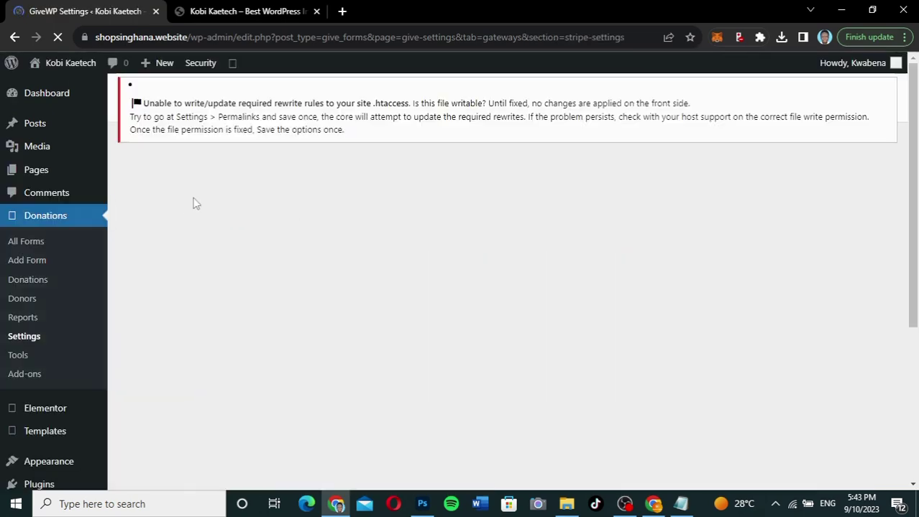
{"action": "scroll", "coordinate": [523, 394], "scroll_direction": "down", "scroll_amount": 5}
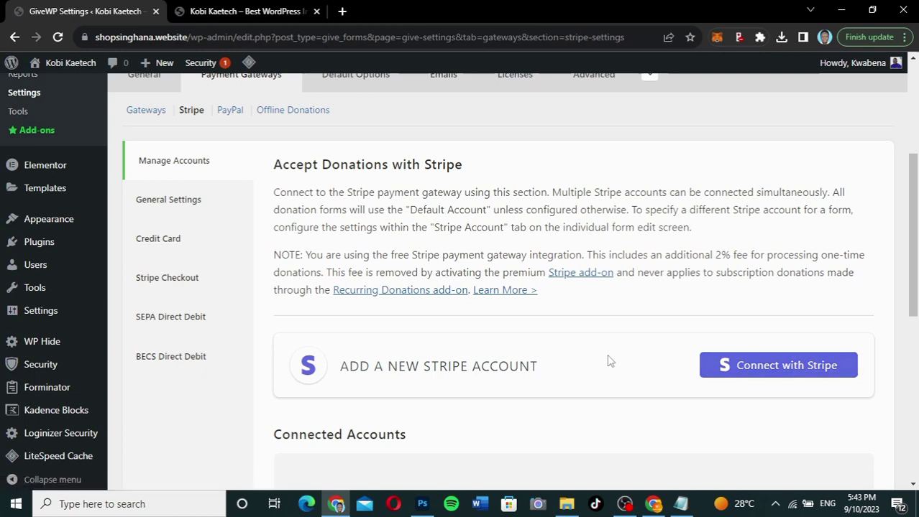
{"action": "scroll", "coordinate": [609, 362], "scroll_direction": "down", "scroll_amount": 3}
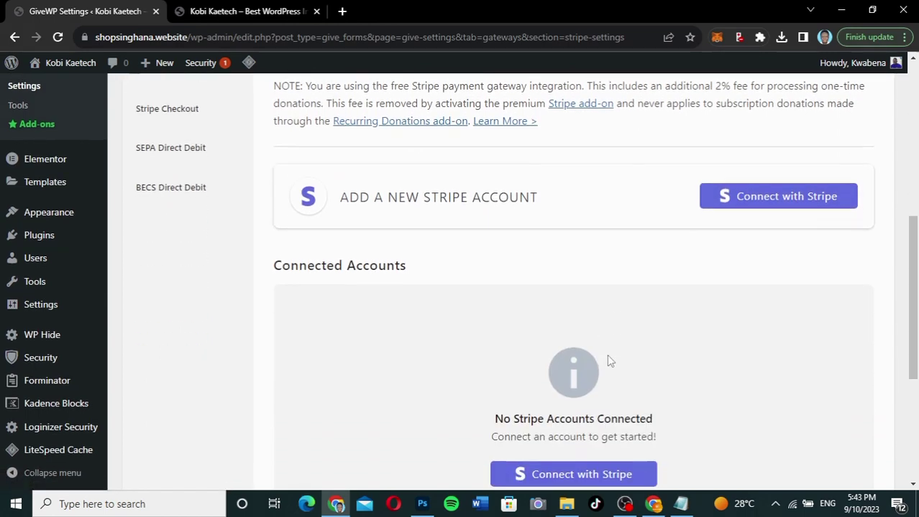
{"action": "scroll", "coordinate": [610, 362], "scroll_direction": "up", "scroll_amount": 2}
{"action": "scroll", "coordinate": [609, 361], "scroll_direction": "down", "scroll_amount": 2}
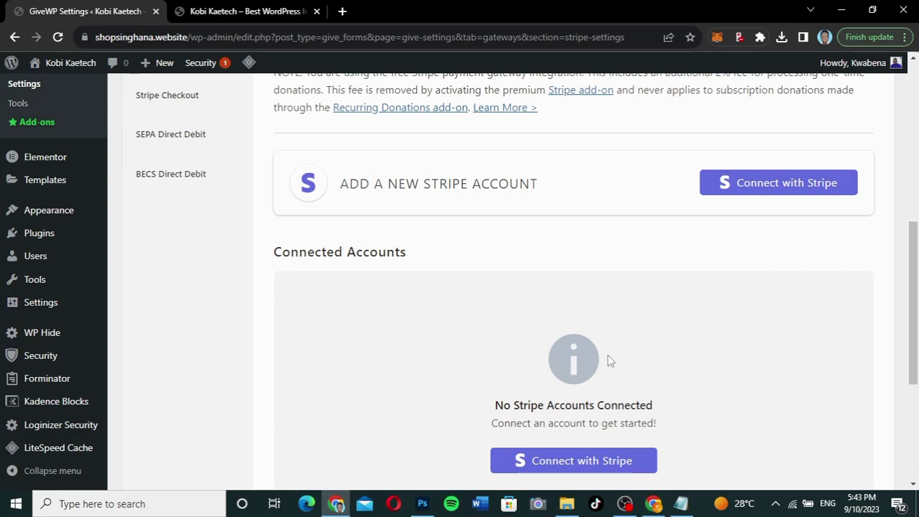
{"action": "scroll", "coordinate": [612, 265], "scroll_direction": "up", "scroll_amount": 4}
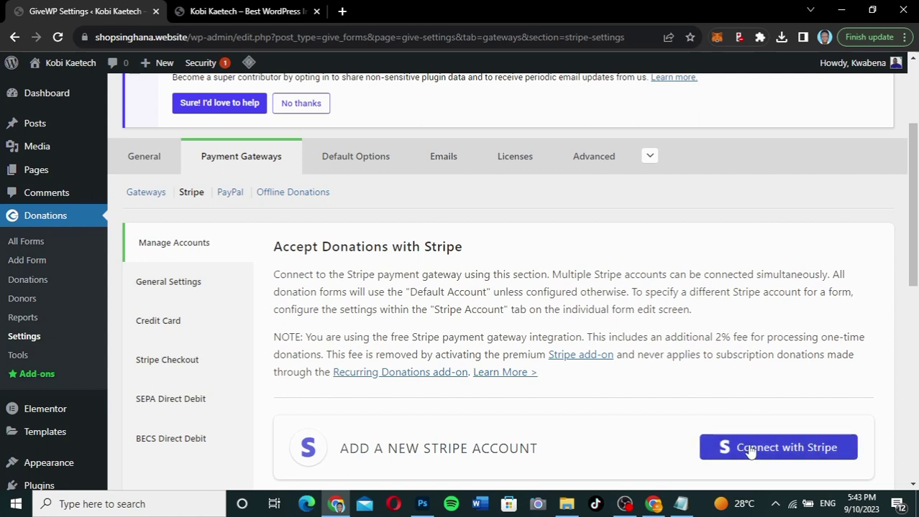
{"action": "left_click", "coordinate": [234, 194]}
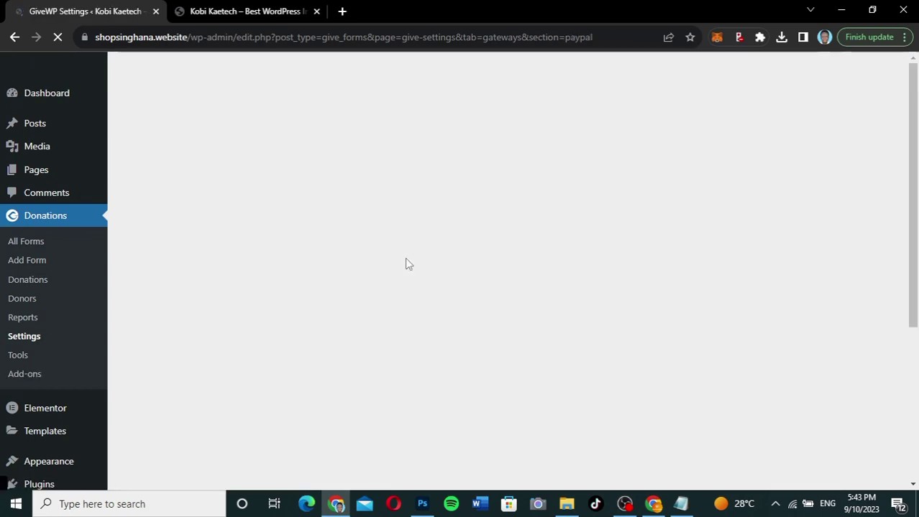
{"action": "scroll", "coordinate": [512, 391], "scroll_direction": "down", "scroll_amount": 3}
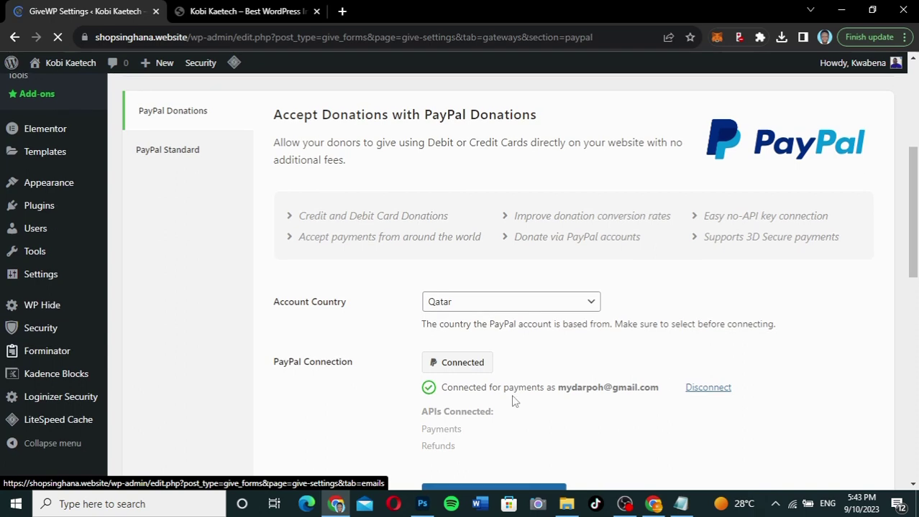
{"action": "scroll", "coordinate": [512, 390], "scroll_direction": "down", "scroll_amount": 1}
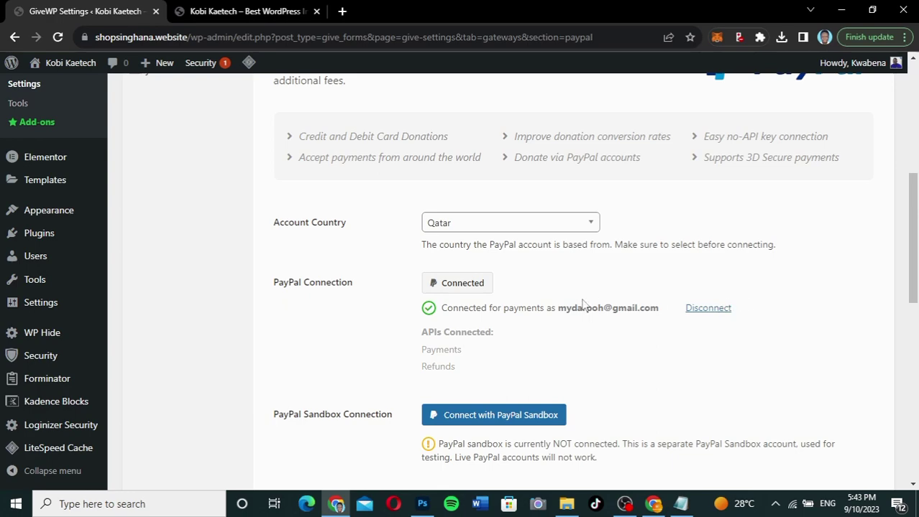
{"action": "scroll", "coordinate": [509, 311], "scroll_direction": "up", "scroll_amount": 5}
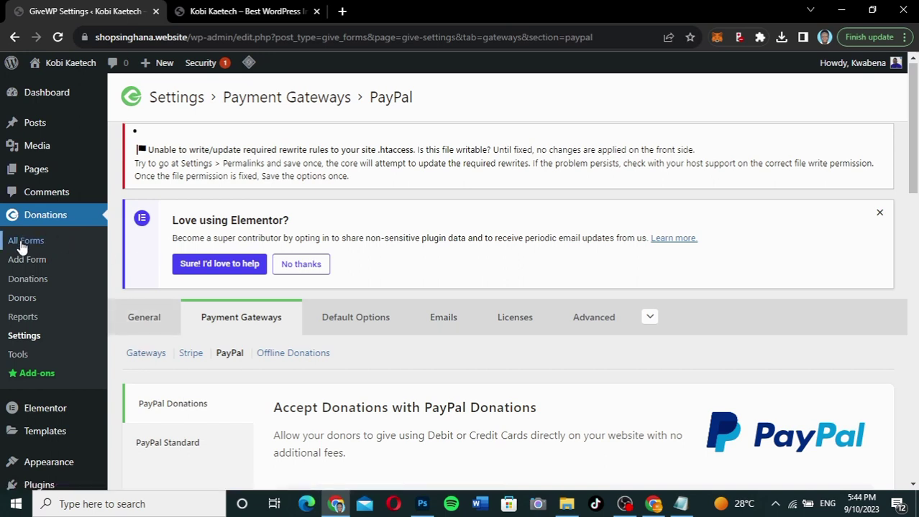
- Open Donations > All Forms to see 'Donate to support Kobi' published with $10.00 raised
{"action": "left_click", "coordinate": [22, 246]}
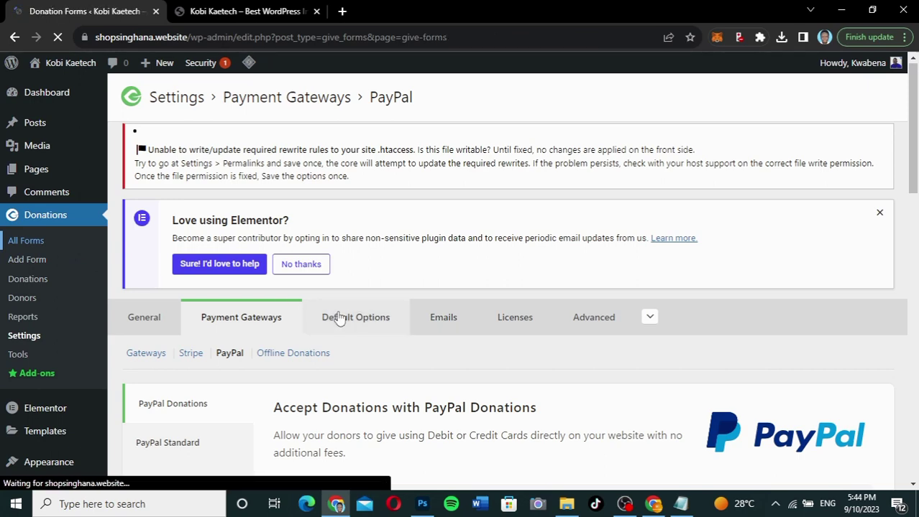
{"action": "scroll", "coordinate": [339, 318], "scroll_direction": "down", "scroll_amount": 3}
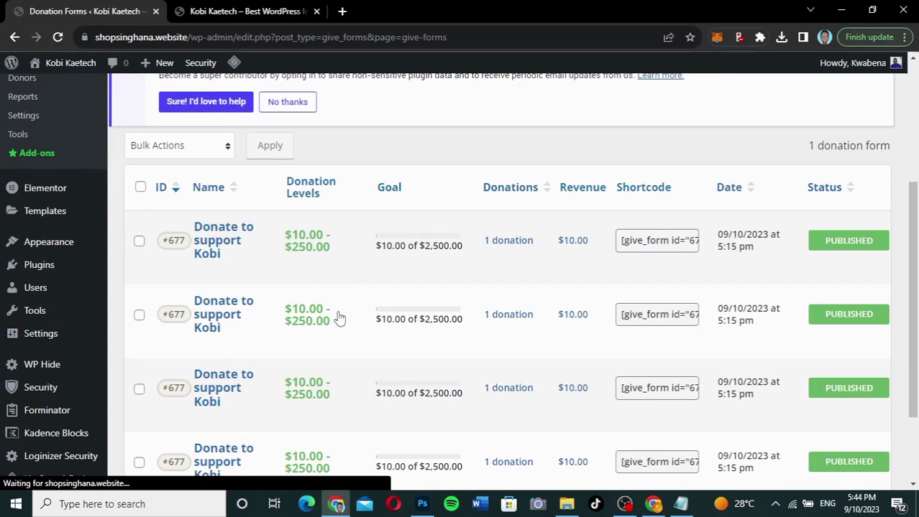
{"action": "scroll", "coordinate": [298, 452], "scroll_direction": "down", "scroll_amount": 2}
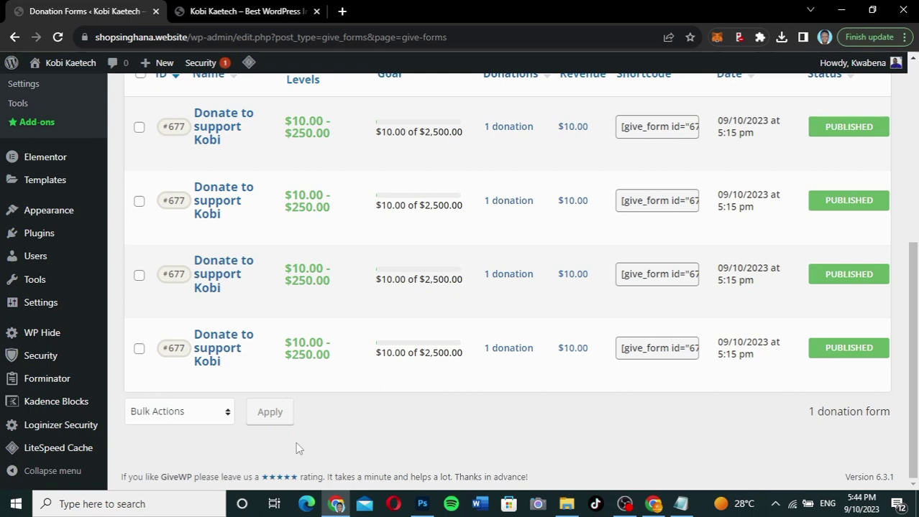
{"action": "scroll", "coordinate": [297, 449], "scroll_direction": "up", "scroll_amount": 3}
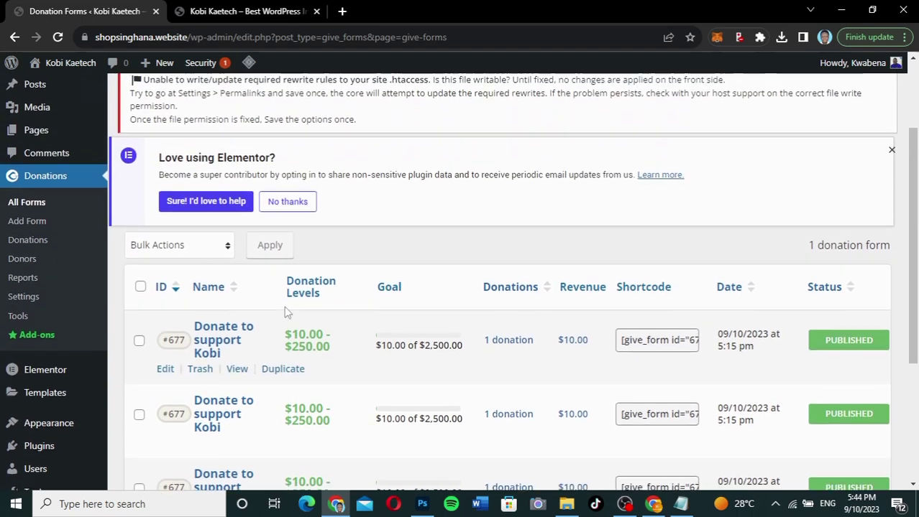
{"action": "scroll", "coordinate": [286, 311], "scroll_direction": "up", "scroll_amount": 1}
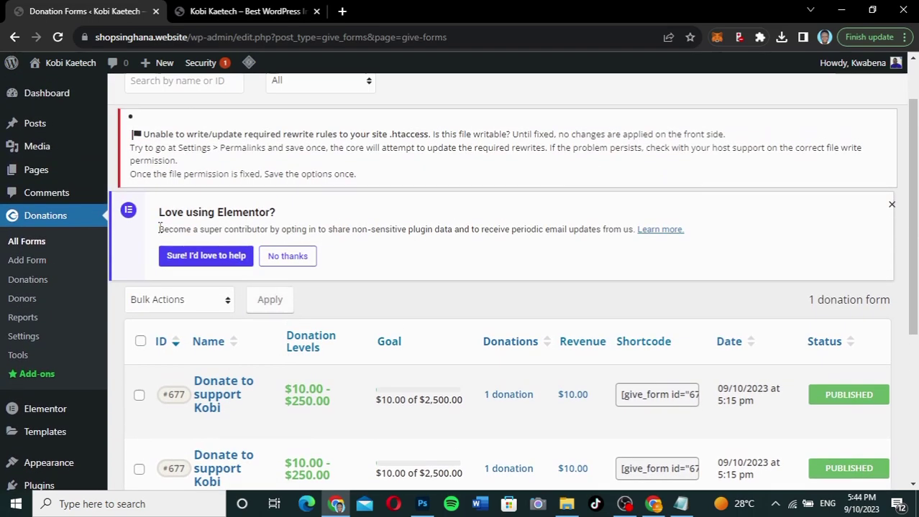
- Create a new donation form titled 'Support Kobby'
{"action": "left_click", "coordinate": [26, 262]}
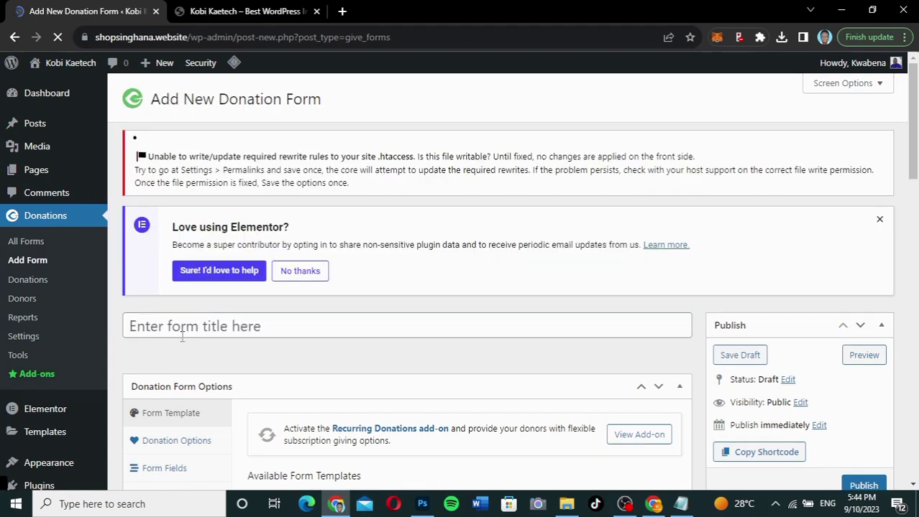
{"action": "left_click", "coordinate": [180, 333]}
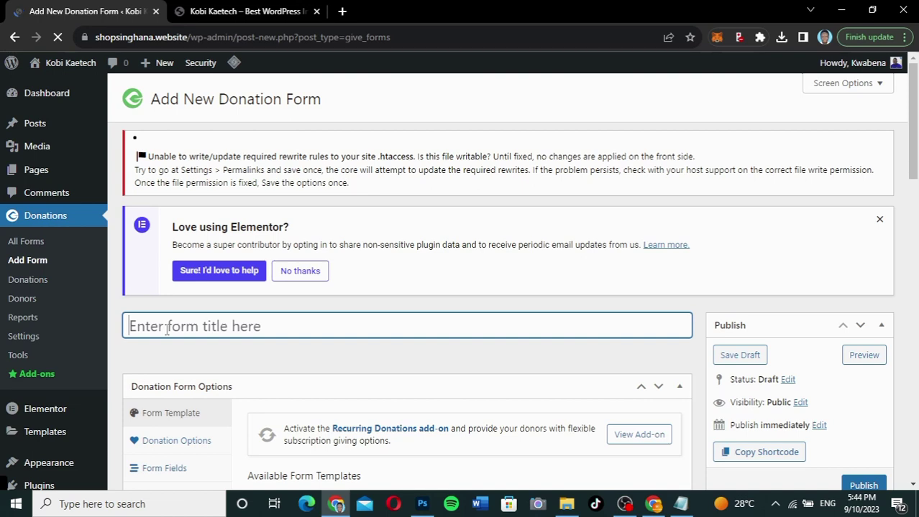
{"action": "type", "text": "Support kobi"}
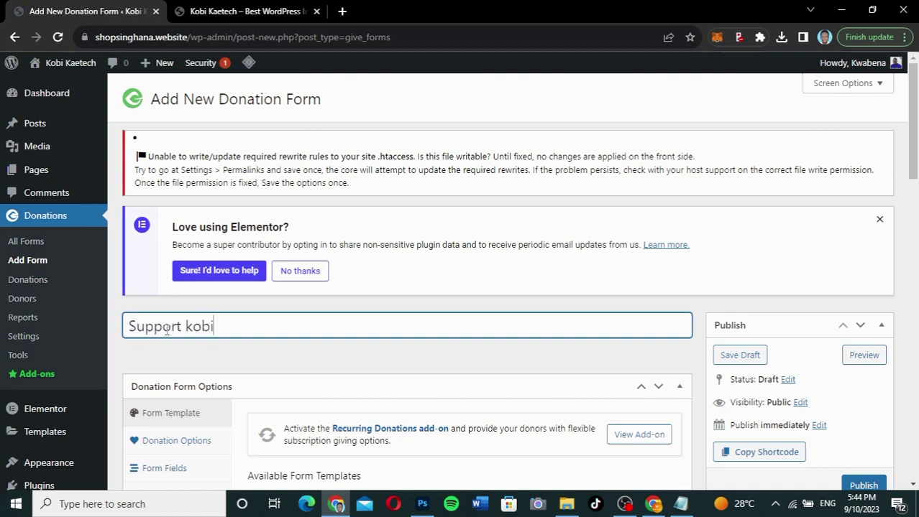
{"action": "key", "text": "BackSpace"}
{"action": "key", "text": "BackSpace"}
{"action": "key", "text": "BackSpace"}
{"action": "key", "text": "BackSpace"}
{"action": "type", "text": "Kobby"}
- Activate the Multi-Step Form template from Available Form Templates
{"action": "scroll", "coordinate": [309, 380], "scroll_direction": "down", "scroll_amount": 2}
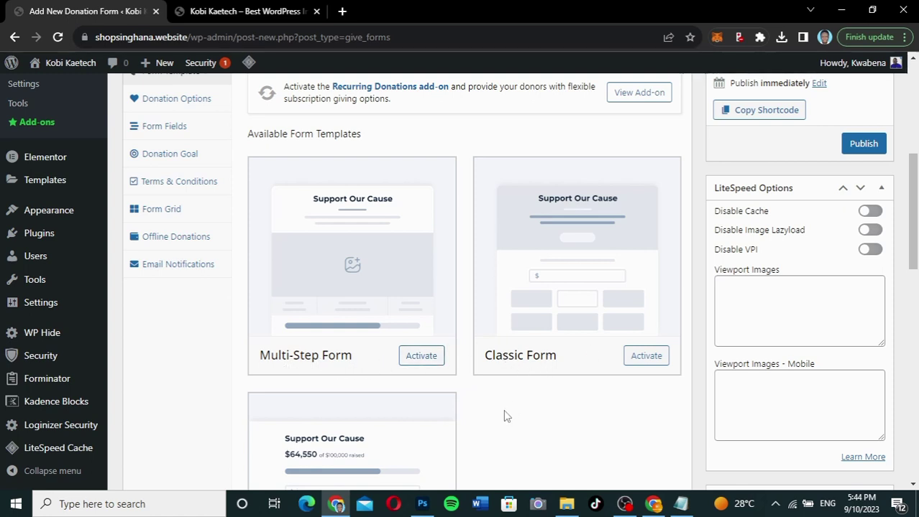
{"action": "scroll", "coordinate": [504, 416], "scroll_direction": "down", "scroll_amount": 2}
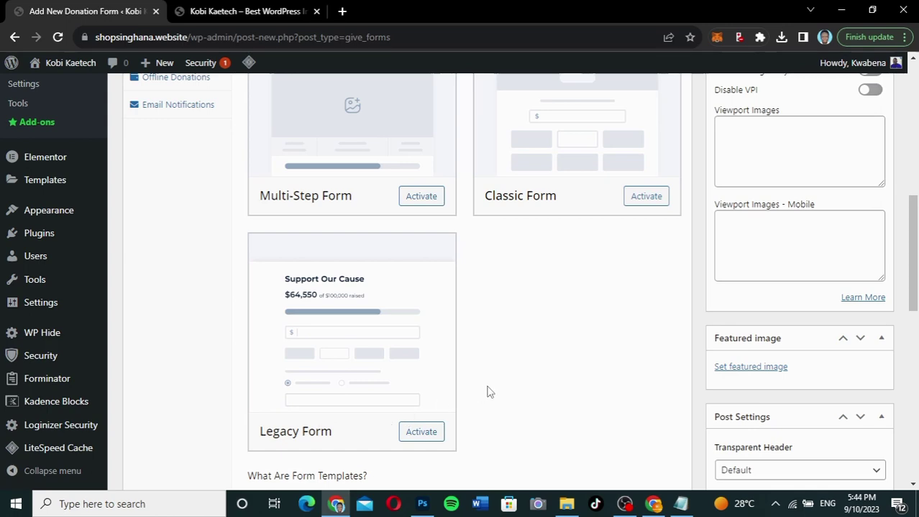
{"action": "scroll", "coordinate": [521, 288], "scroll_direction": "up", "scroll_amount": 2}
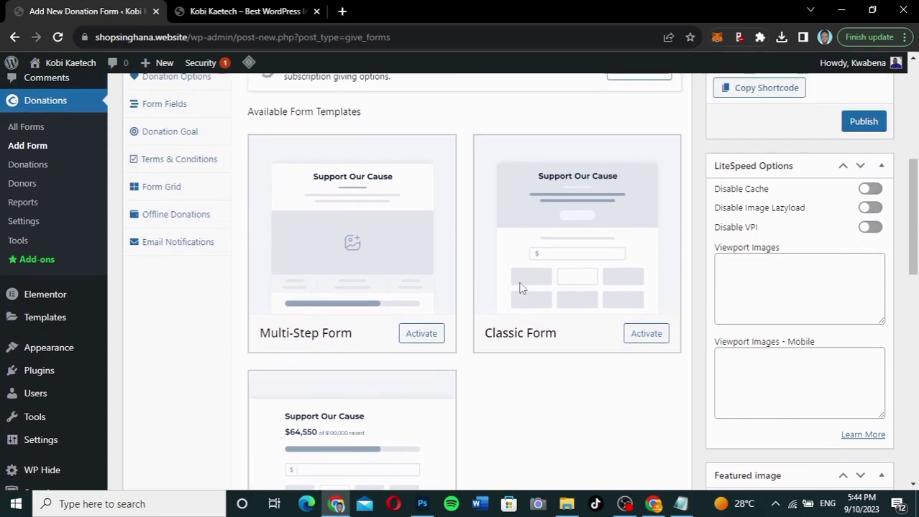
{"action": "scroll", "coordinate": [522, 287], "scroll_direction": "down", "scroll_amount": 1}
{"action": "scroll", "coordinate": [521, 287], "scroll_direction": "up", "scroll_amount": 2}
{"action": "scroll", "coordinate": [521, 288], "scroll_direction": "down", "scroll_amount": 3}
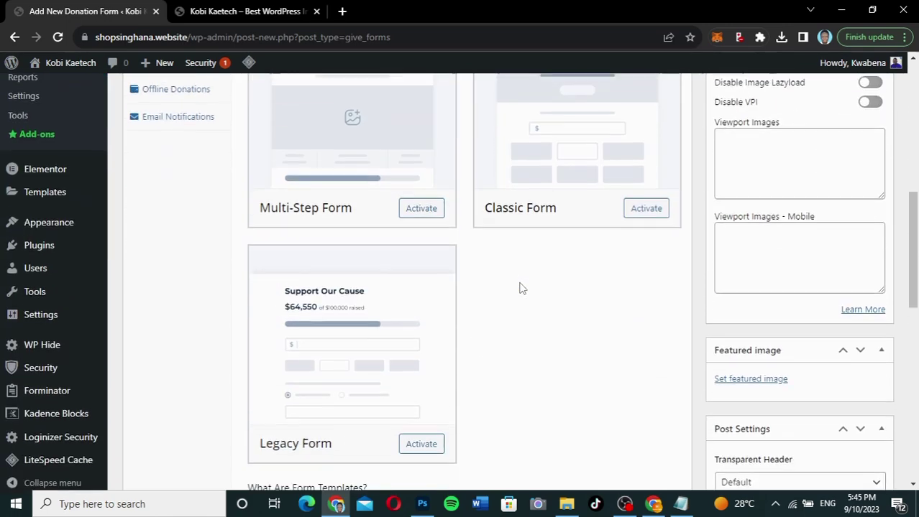
{"action": "scroll", "coordinate": [521, 287], "scroll_direction": "up", "scroll_amount": 2}
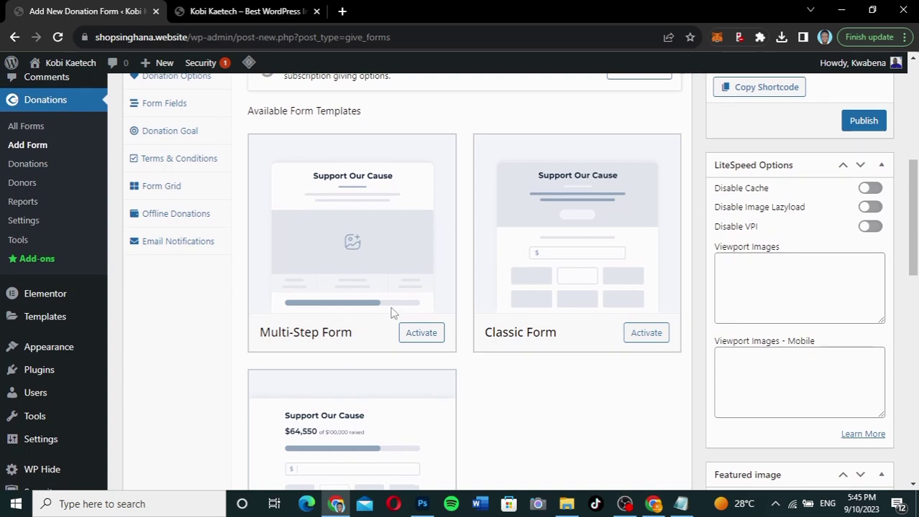
{"action": "left_click", "coordinate": [429, 335]}
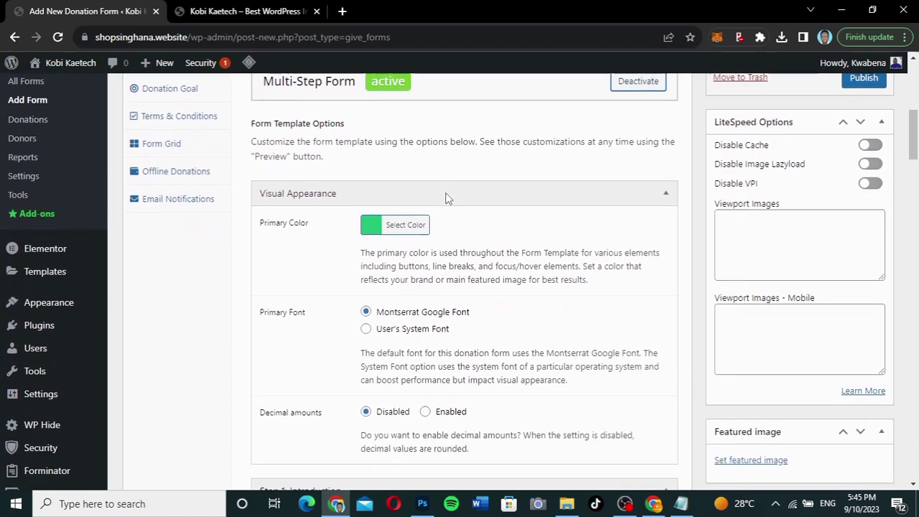
{"action": "scroll", "coordinate": [446, 197], "scroll_direction": "down", "scroll_amount": 1}
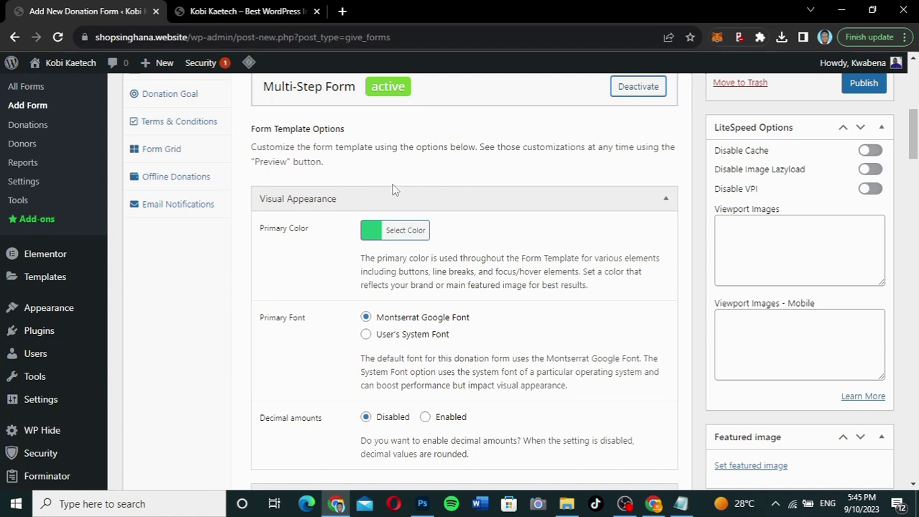
- Set the Multi-Step template's Primary Color under Visual Appearance to purple (#ad24b5)
{"action": "left_click", "coordinate": [372, 239]}
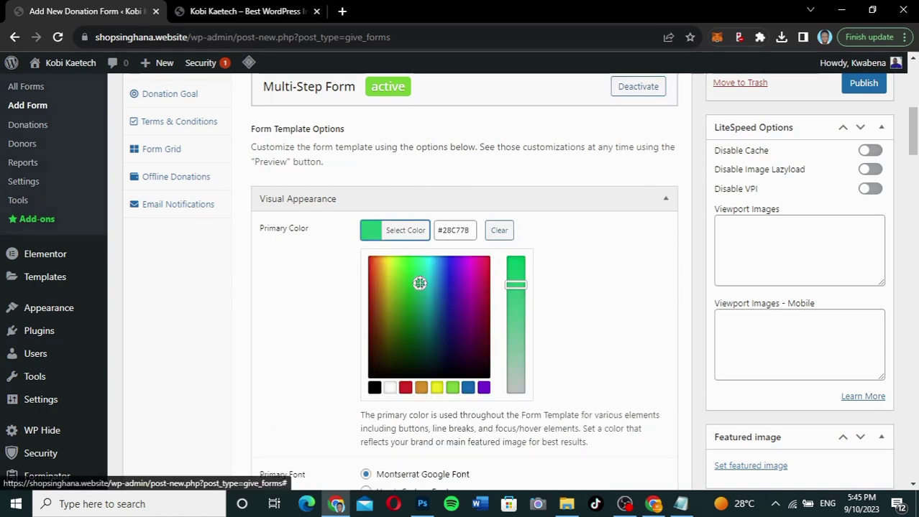
{"action": "left_click_drag", "start_coordinate": [421, 282], "coordinate": [470, 291]}
{"action": "left_click", "coordinate": [371, 231]}
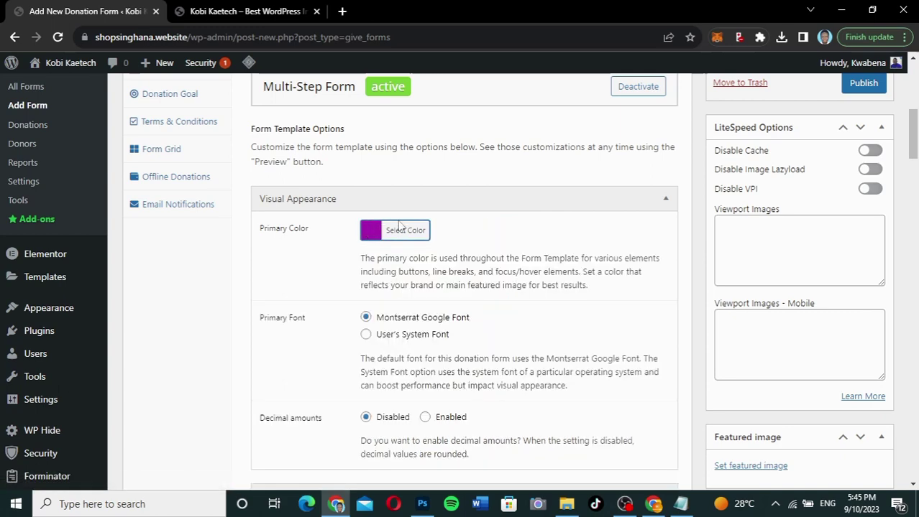
{"action": "scroll", "coordinate": [486, 318], "scroll_direction": "down", "scroll_amount": 3}
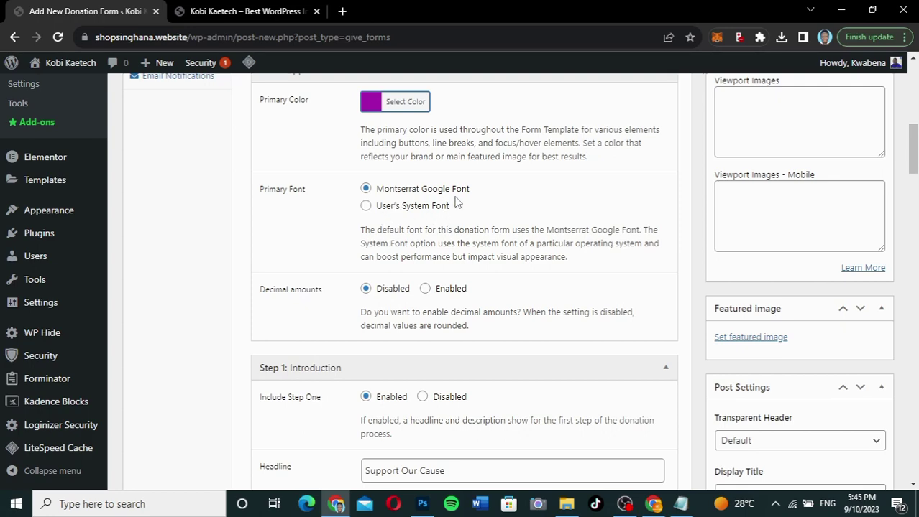
- Change the step one headline ending from 'Our Cause' to 'Kobi to Get A Laptop'
{"action": "scroll", "coordinate": [493, 288], "scroll_direction": "down", "scroll_amount": 1}
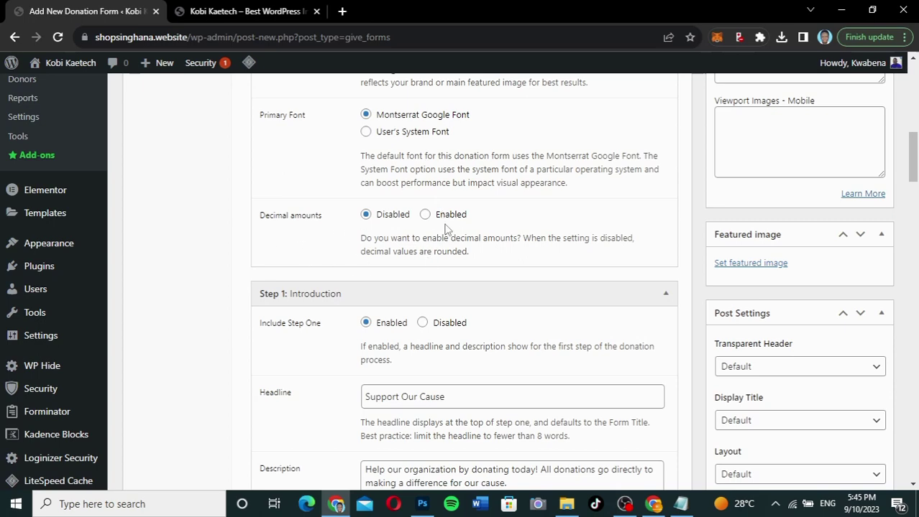
{"action": "scroll", "coordinate": [512, 244], "scroll_direction": "down", "scroll_amount": 1}
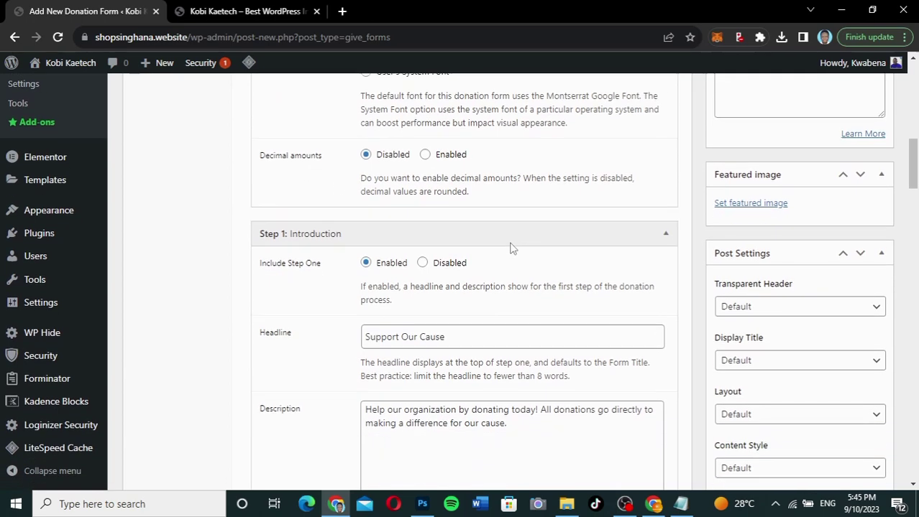
{"action": "scroll", "coordinate": [490, 222], "scroll_direction": "down", "scroll_amount": 2}
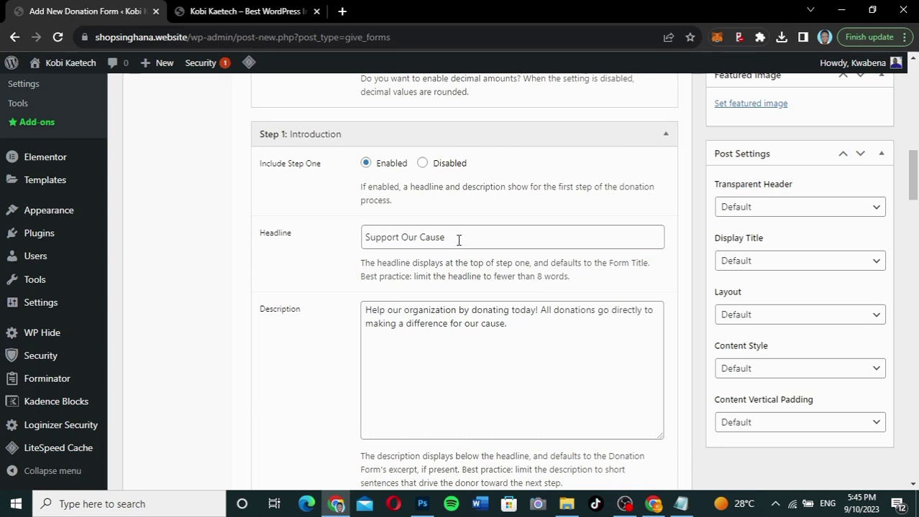
{"action": "left_click_drag", "start_coordinate": [458, 240], "coordinate": [401, 238]}
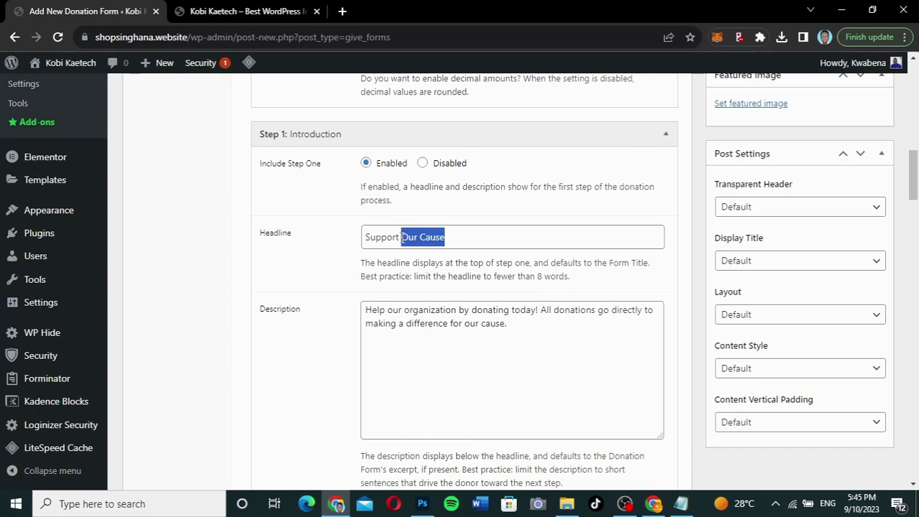
{"action": "type", "text": "Kobi"}
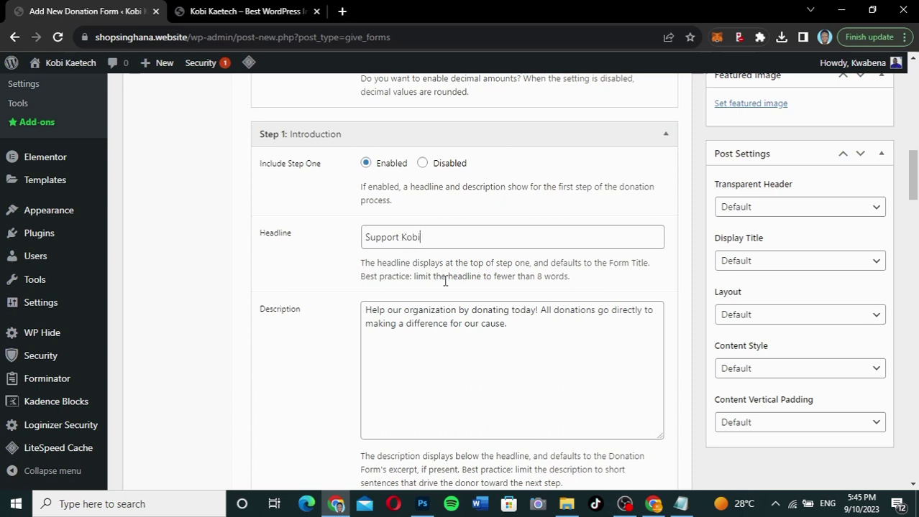
{"action": "scroll", "coordinate": [445, 281], "scroll_direction": "down", "scroll_amount": 1}
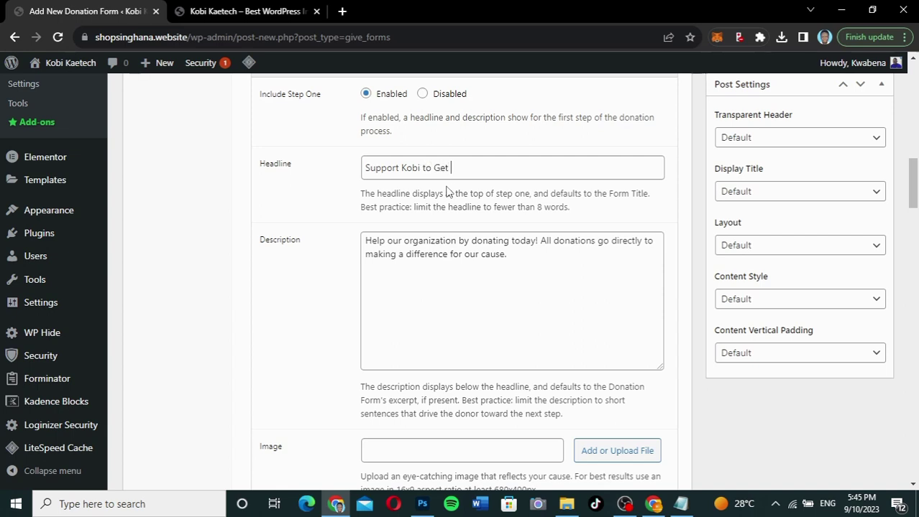
{"action": "type", "text": "bi to Get A Laptop"}
{"action": "scroll", "coordinate": [486, 221], "scroll_direction": "down", "scroll_amount": 1}
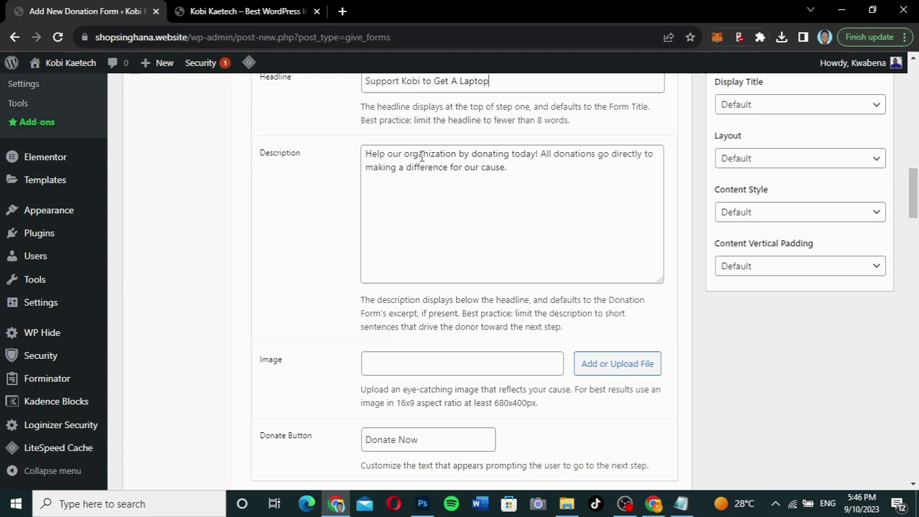
- Rewrite the step one description to 'Help Kobi by donating to help Kobi get a new Laptop'
{"action": "left_click", "coordinate": [514, 169]}
{"action": "left_click", "coordinate": [393, 155], "text": "shift"}
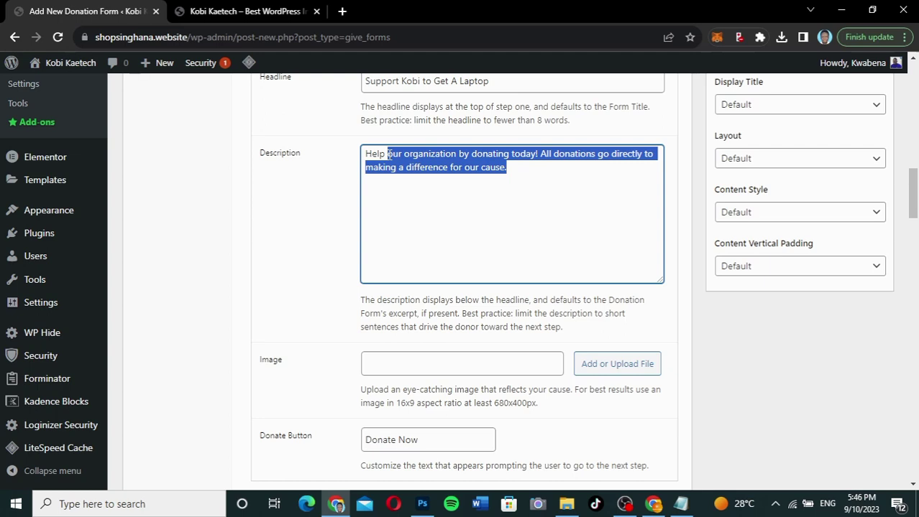
{"action": "type", "text": "Kobi by dona"}
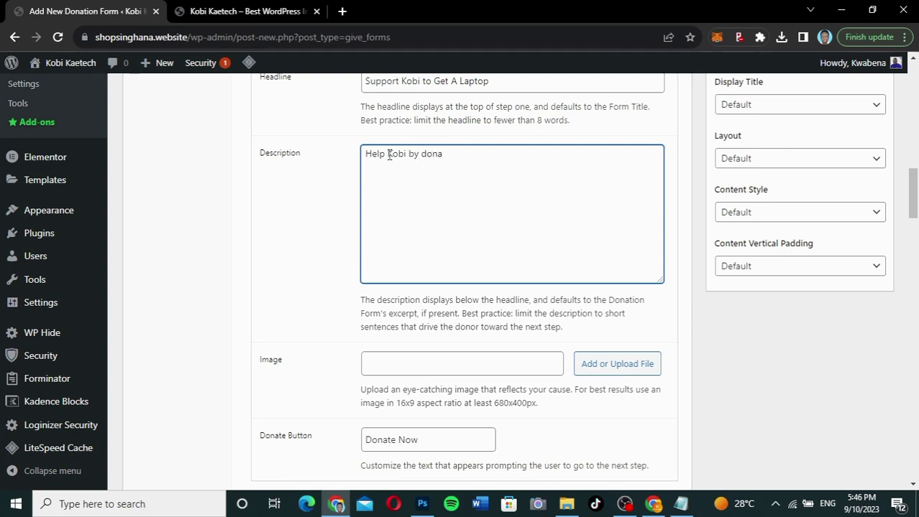
{"action": "type", "text": "ting to get a new Laptop"}
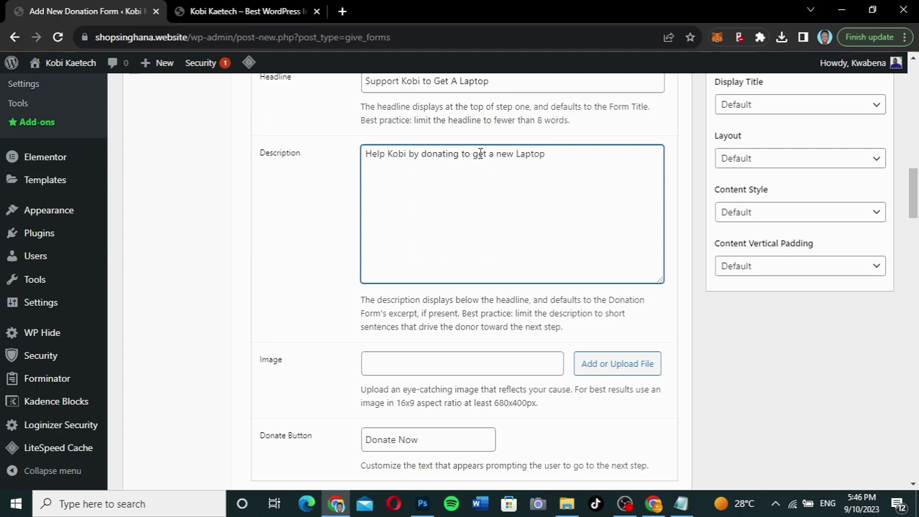
{"action": "key", "text": "BackSpace"}
{"action": "left_click", "coordinate": [472, 153]}
{"action": "type", "text": "help "}
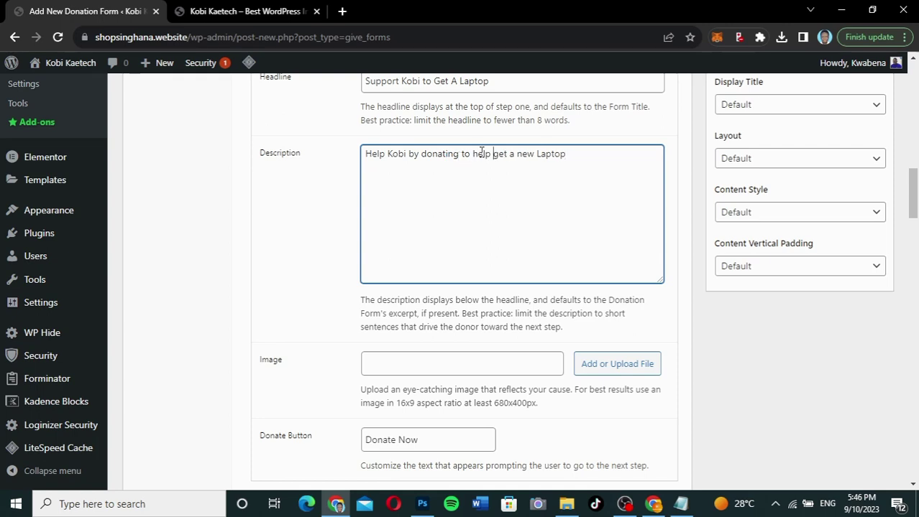
{"action": "type", "text": "Kobi"}
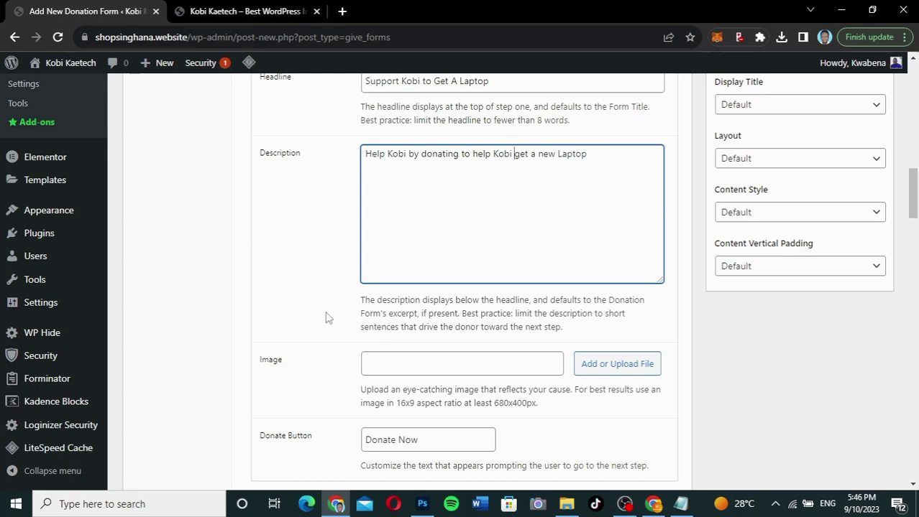
{"action": "scroll", "coordinate": [325, 332], "scroll_direction": "down", "scroll_amount": 3}
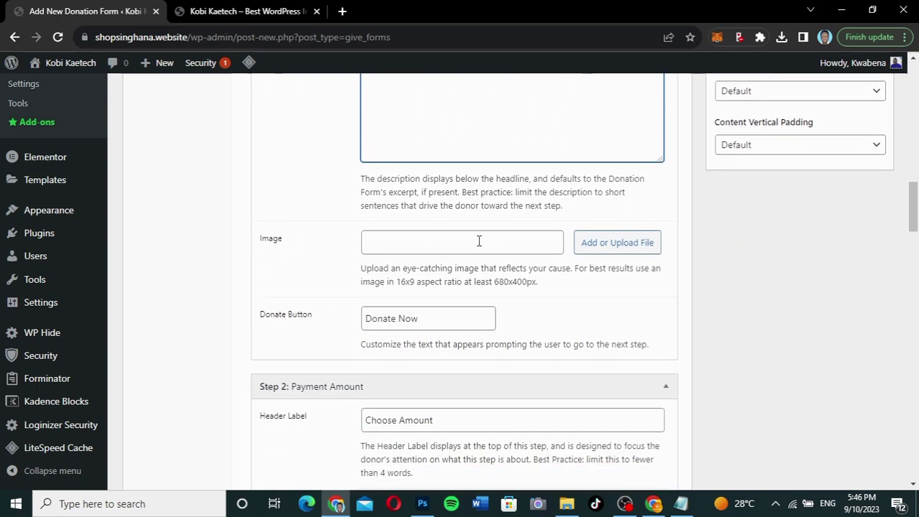
- Choose laptop.jpeg from the Media Library as the step one image
{"action": "left_click", "coordinate": [629, 244]}
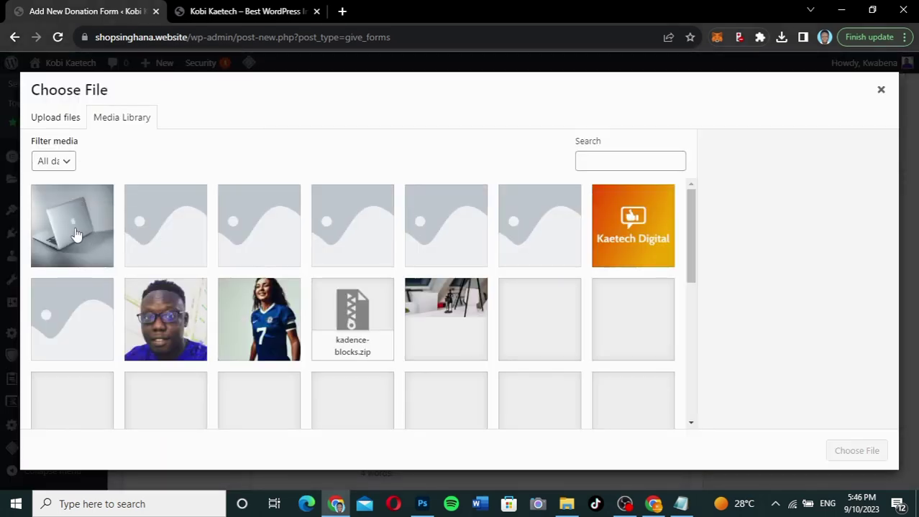
{"action": "left_click", "coordinate": [66, 227]}
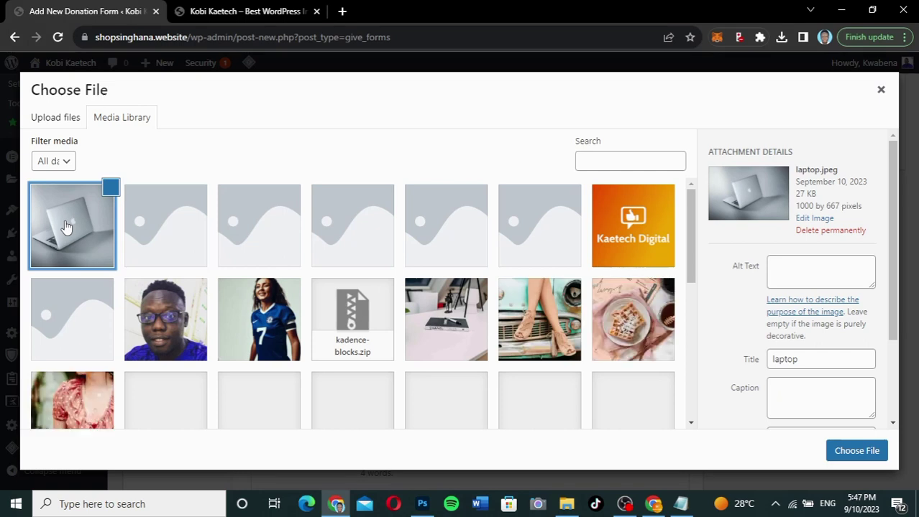
{"action": "left_click", "coordinate": [70, 227]}
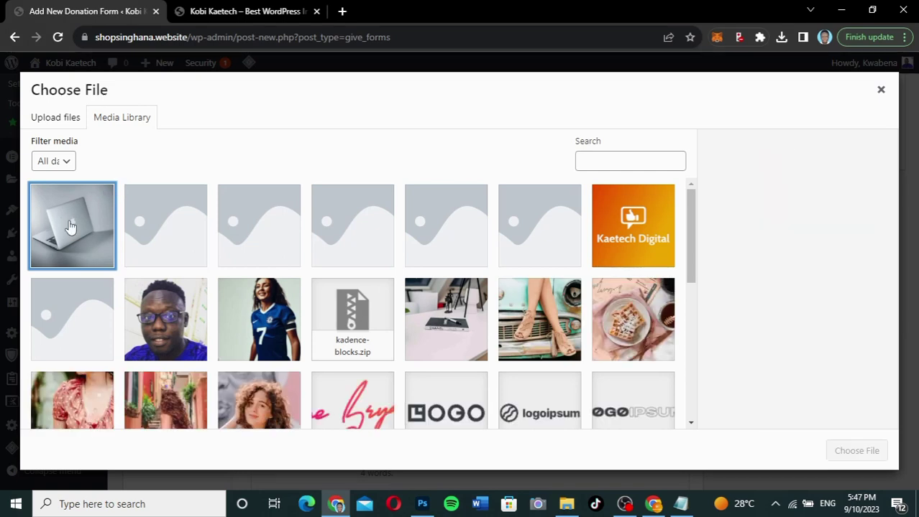
{"action": "left_click", "coordinate": [70, 227]}
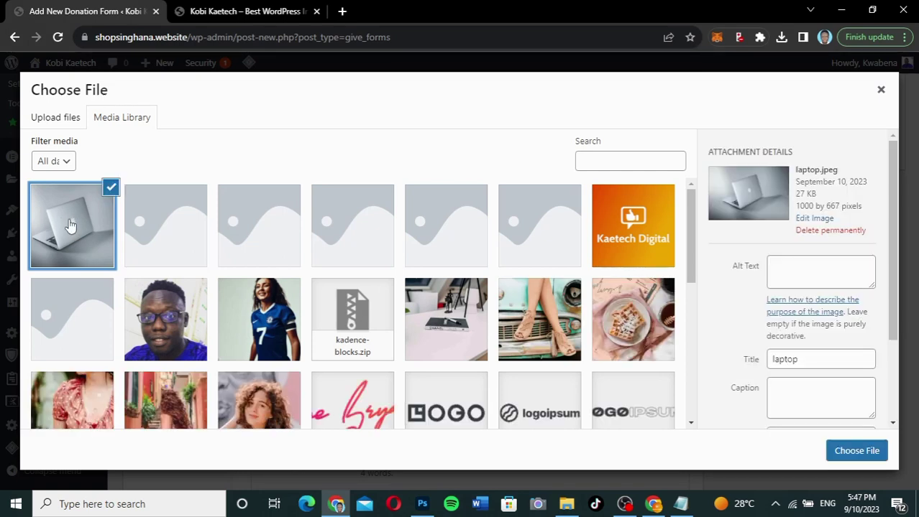
{"action": "left_click", "coordinate": [181, 230]}
{"action": "left_click", "coordinate": [180, 230]}
{"action": "left_click", "coordinate": [851, 448]}
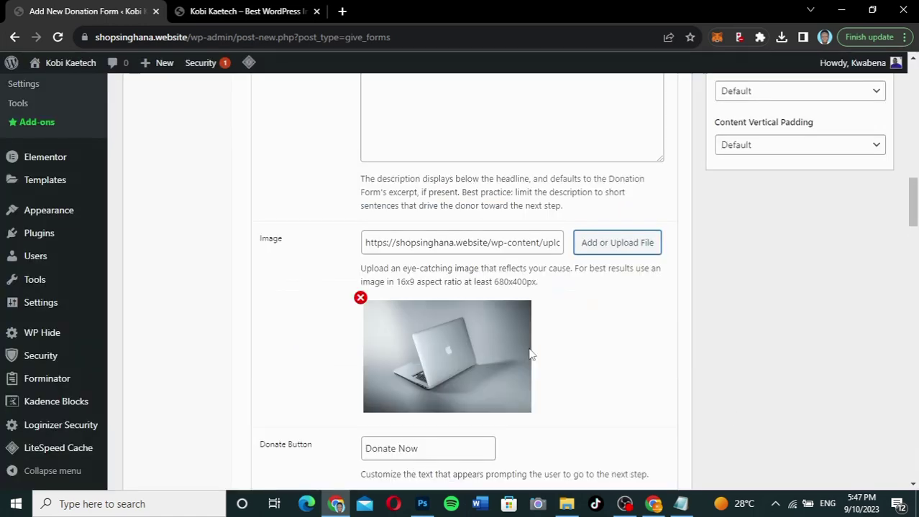
{"action": "scroll", "coordinate": [565, 383], "scroll_direction": "down", "scroll_amount": 2}
{"action": "scroll", "coordinate": [564, 381], "scroll_direction": "down", "scroll_amount": 2}
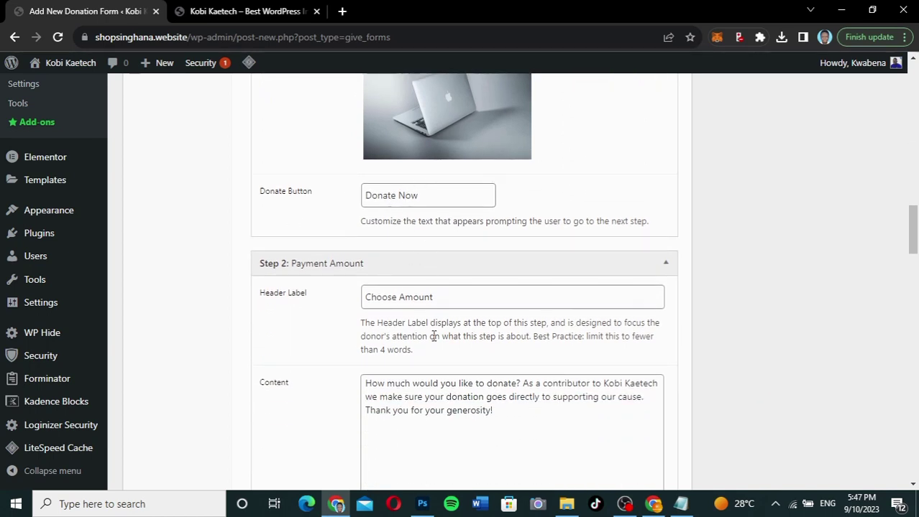
{"action": "scroll", "coordinate": [458, 342], "scroll_direction": "down", "scroll_amount": 10}
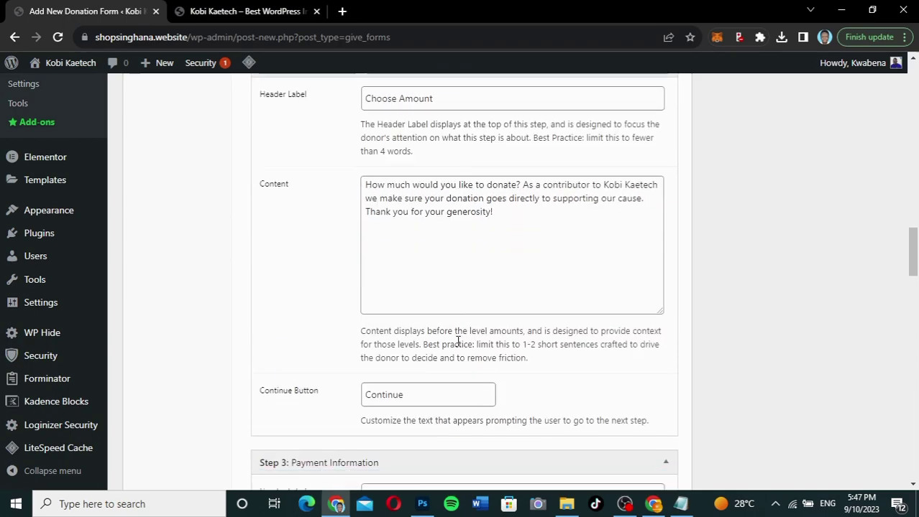
{"action": "scroll", "coordinate": [458, 342], "scroll_direction": "down", "scroll_amount": 3}
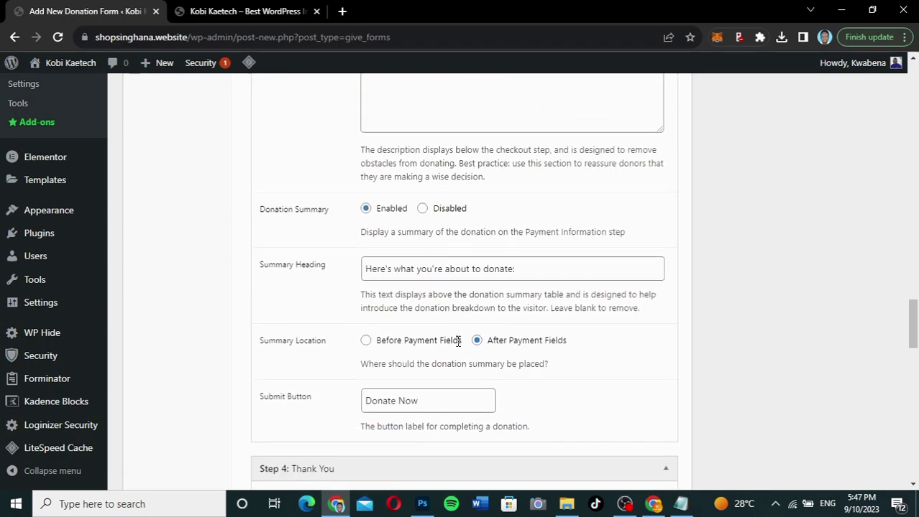
{"action": "scroll", "coordinate": [458, 342], "scroll_direction": "up", "scroll_amount": 15}
{"action": "scroll", "coordinate": [458, 342], "scroll_direction": "up", "scroll_amount": 5}
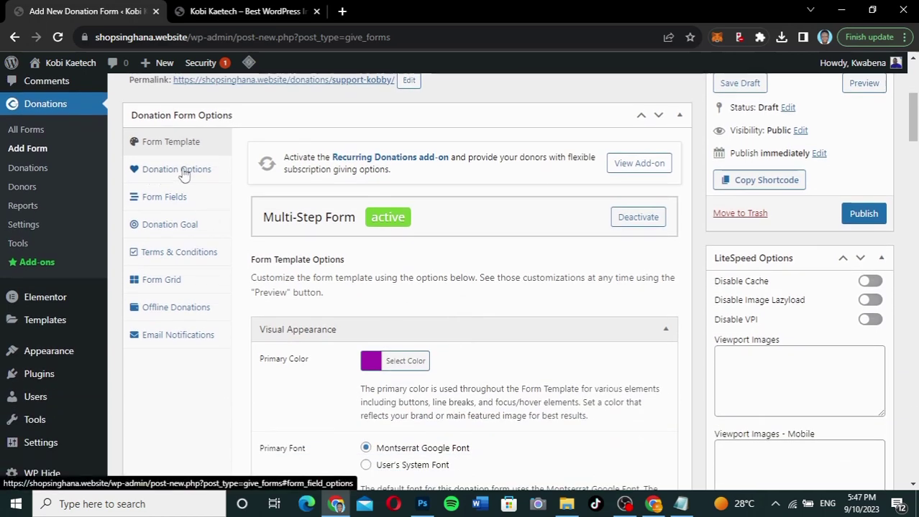
- In Donation Options, change the custom amount text to 'Donate What You Want'
{"action": "left_click", "coordinate": [184, 173]}
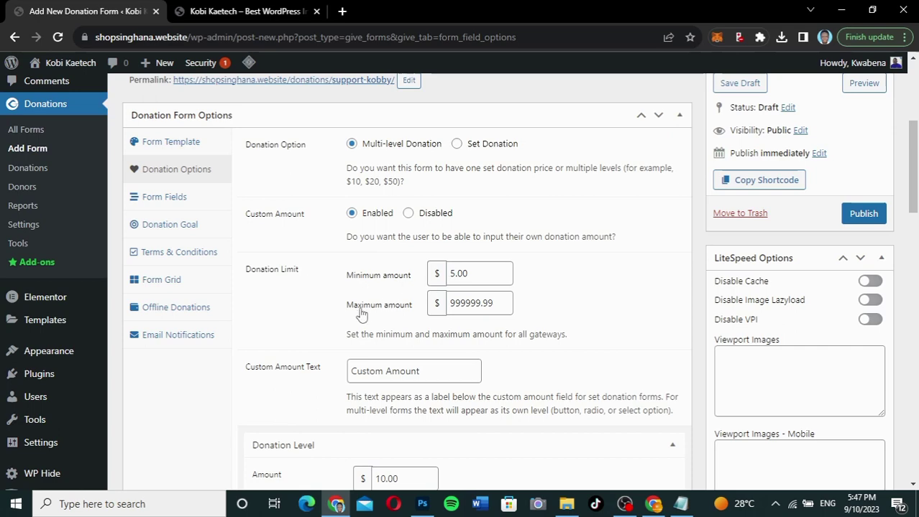
{"action": "scroll", "coordinate": [542, 346], "scroll_direction": "down", "scroll_amount": 1}
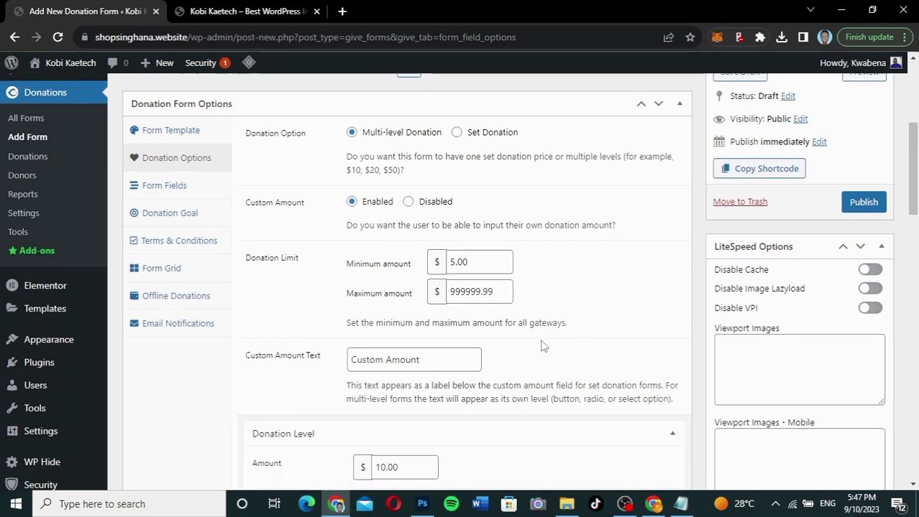
{"action": "scroll", "coordinate": [542, 347], "scroll_direction": "down", "scroll_amount": 2}
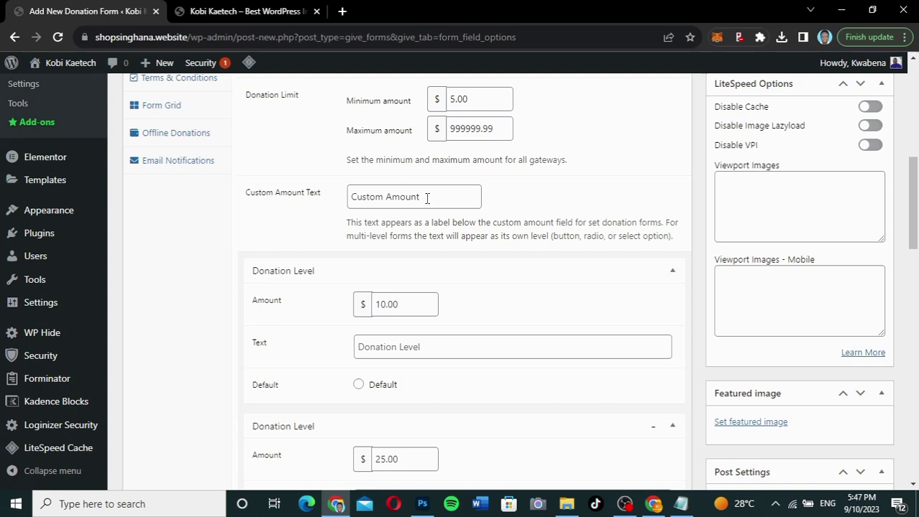
{"action": "left_click_drag", "start_coordinate": [427, 199], "coordinate": [335, 204]}
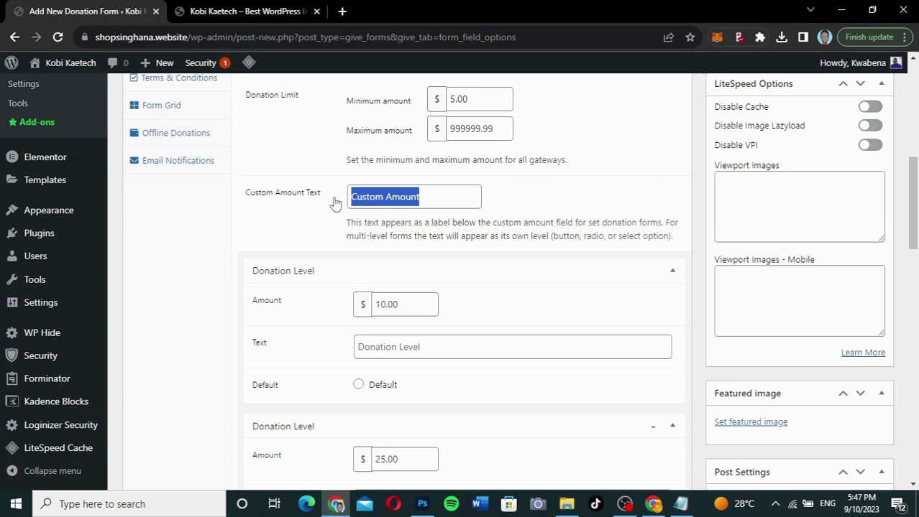
{"action": "type", "text": "Donate What You Want"}
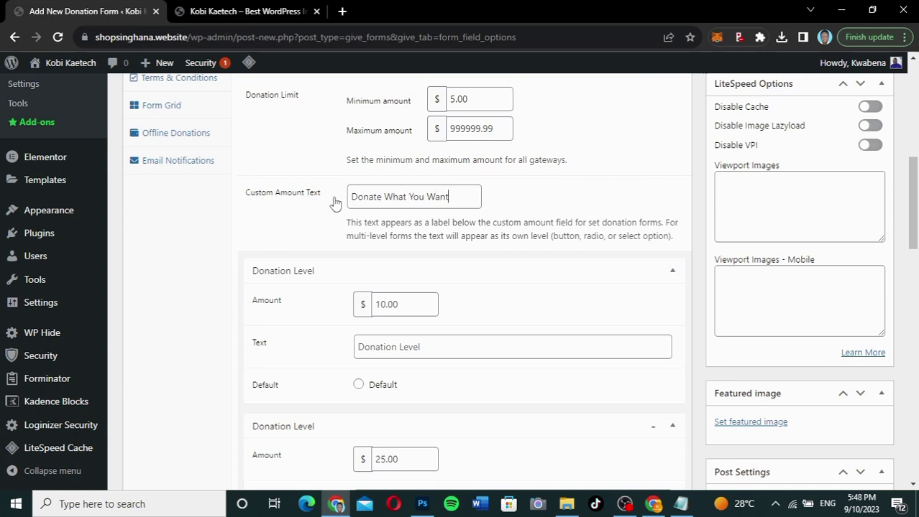
- Review the multi-level amounts of $10, $25, $50, $100 and $250
{"action": "scroll", "coordinate": [478, 305], "scroll_direction": "down", "scroll_amount": 3}
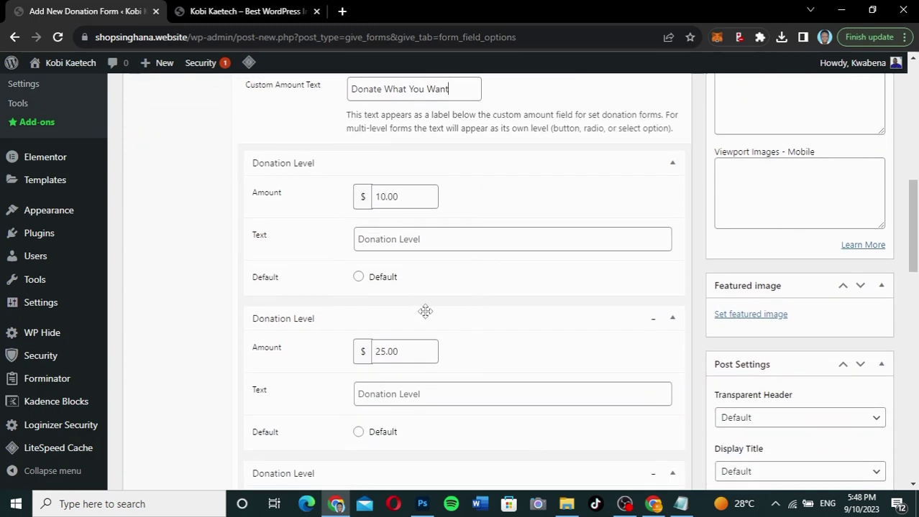
{"action": "scroll", "coordinate": [424, 309], "scroll_direction": "down", "scroll_amount": 8}
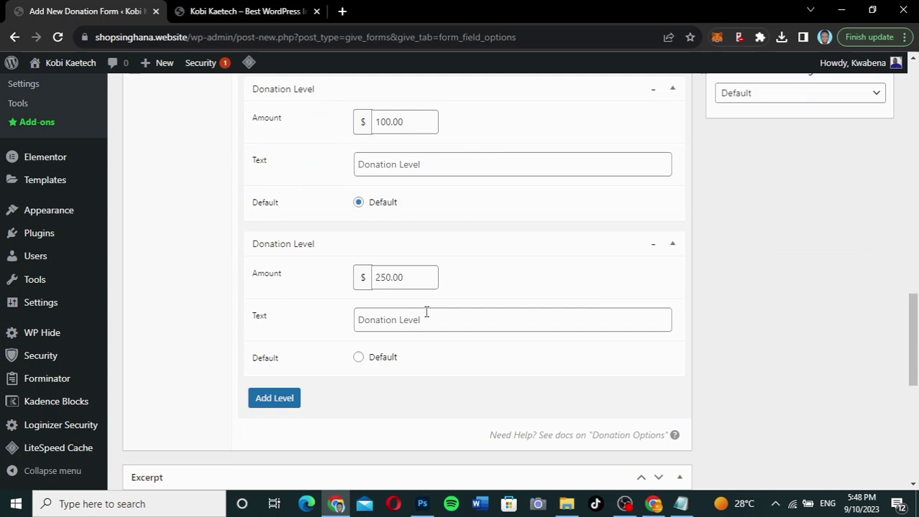
{"action": "scroll", "coordinate": [484, 327], "scroll_direction": "down", "scroll_amount": 3}
{"action": "middle_click", "coordinate": [484, 334]}
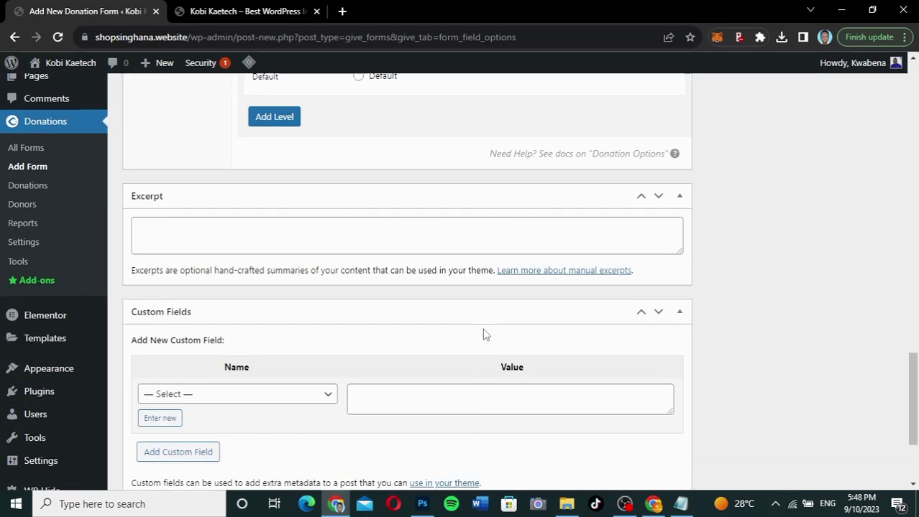
{"action": "scroll", "coordinate": [483, 329], "scroll_direction": "up", "scroll_amount": 10}
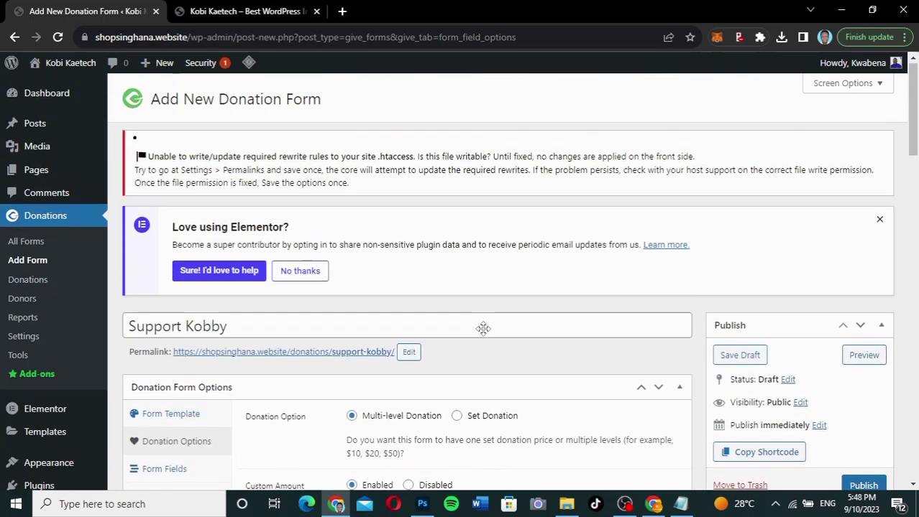
{"action": "scroll", "coordinate": [483, 328], "scroll_direction": "down", "scroll_amount": 3}
{"action": "scroll", "coordinate": [308, 273], "scroll_direction": "down", "scroll_amount": 5}
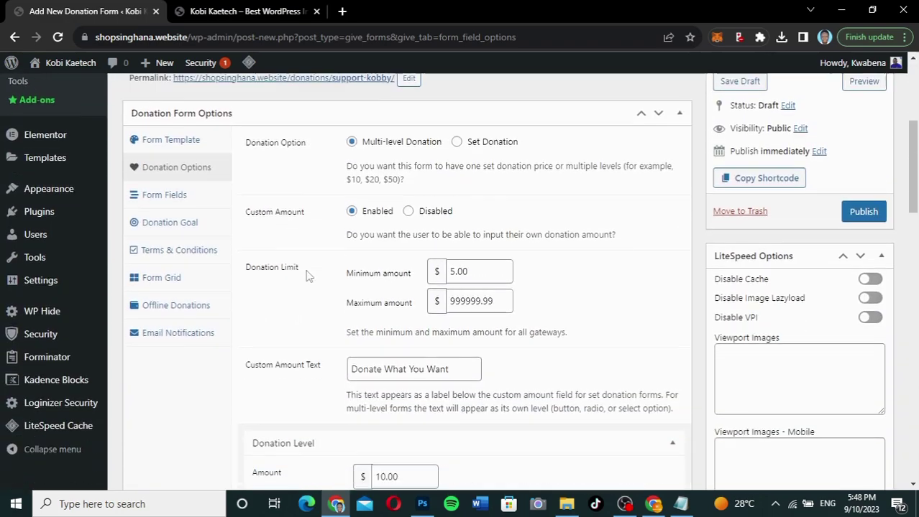
{"action": "scroll", "coordinate": [308, 274], "scroll_direction": "down", "scroll_amount": 1}
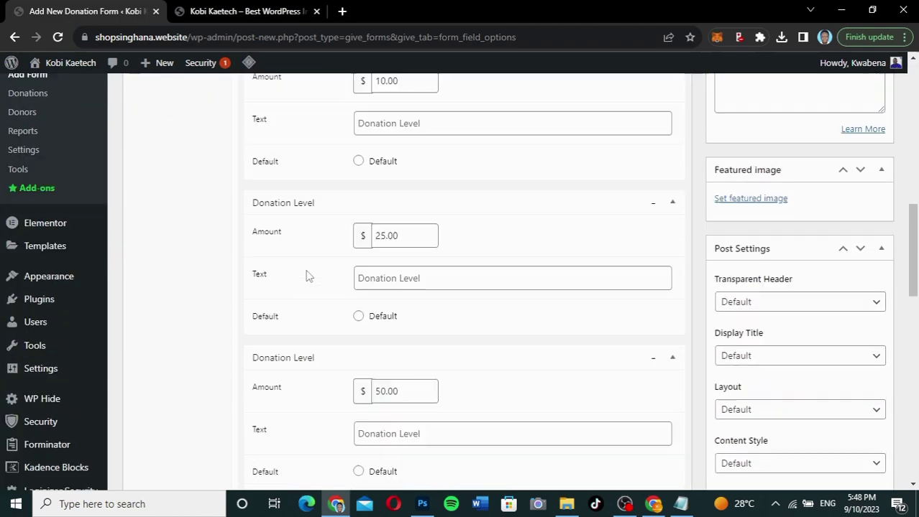
{"action": "scroll", "coordinate": [308, 274], "scroll_direction": "up", "scroll_amount": 6}
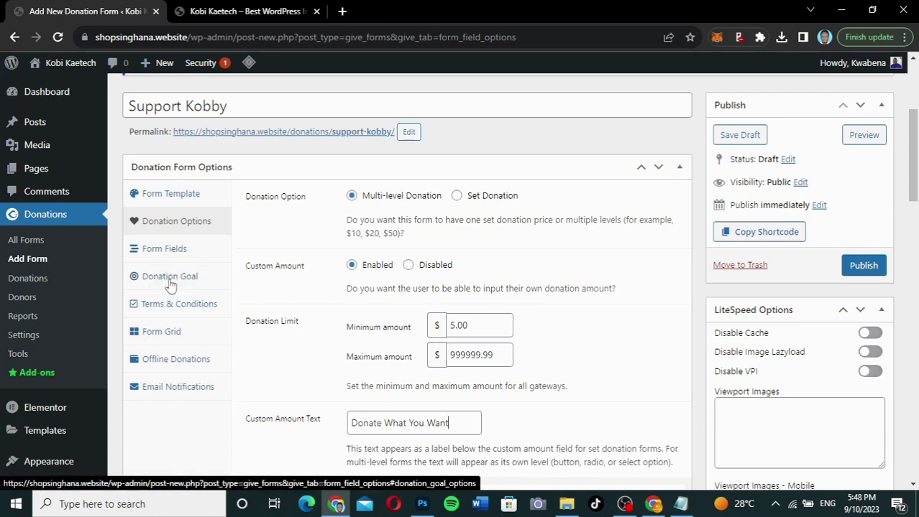
- Enable the Donation Goal, tracked as Amount Raised, with a 2500.00 goal amount
{"action": "left_click", "coordinate": [169, 280]}
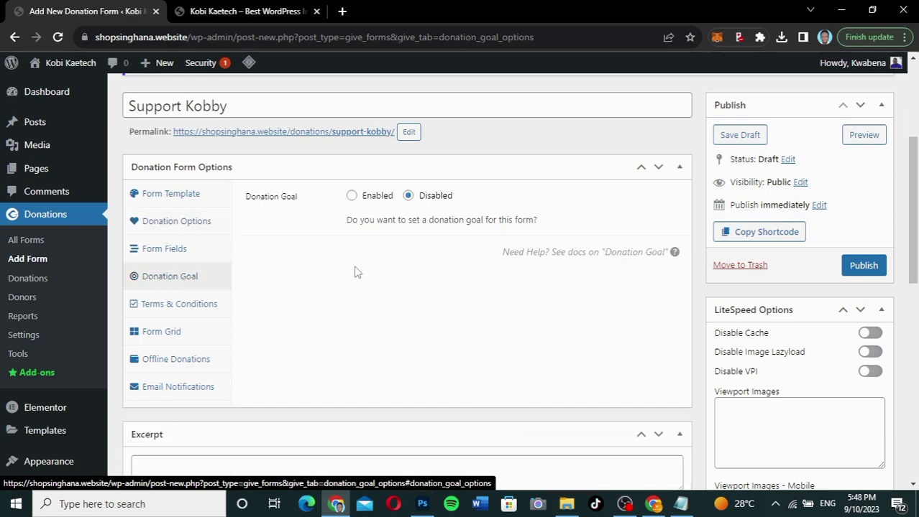
{"action": "left_click", "coordinate": [352, 197]}
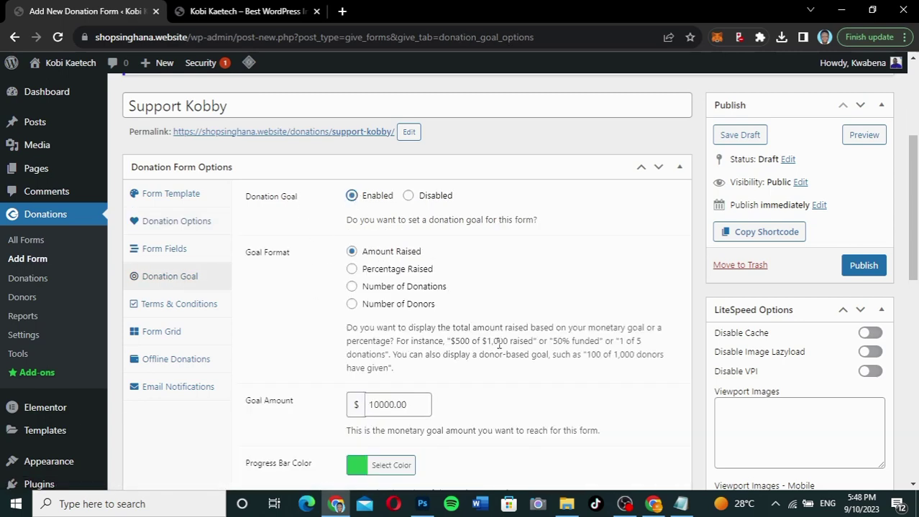
{"action": "scroll", "coordinate": [498, 345], "scroll_direction": "down", "scroll_amount": 2}
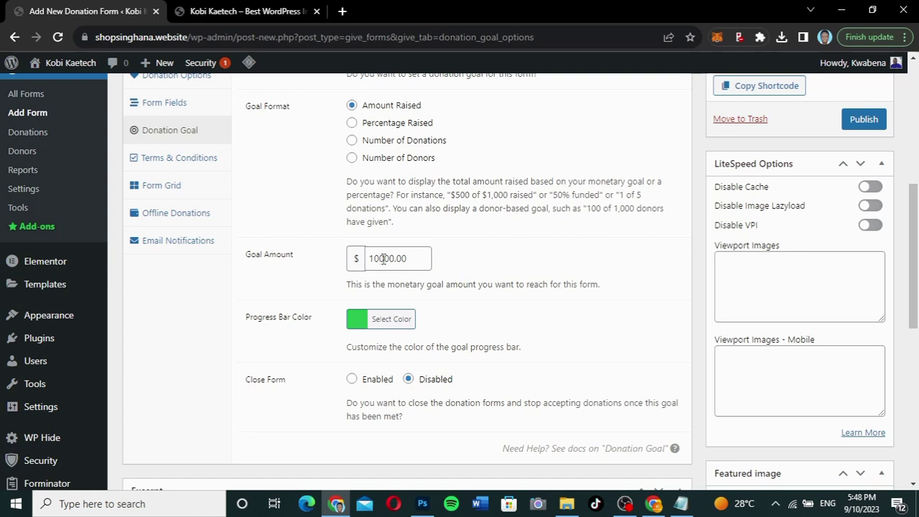
{"action": "left_click_drag", "start_coordinate": [383, 258], "coordinate": [363, 259]}
{"action": "type", "text": "25"}
{"action": "scroll", "coordinate": [558, 342], "scroll_direction": "down", "scroll_amount": 2}
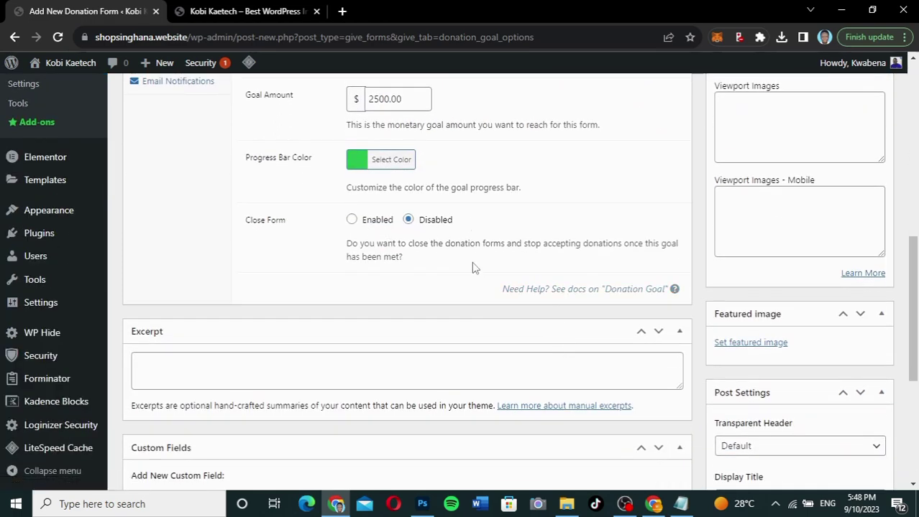
{"action": "scroll", "coordinate": [472, 267], "scroll_direction": "down", "scroll_amount": 2}
{"action": "scroll", "coordinate": [472, 267], "scroll_direction": "down", "scroll_amount": 2}
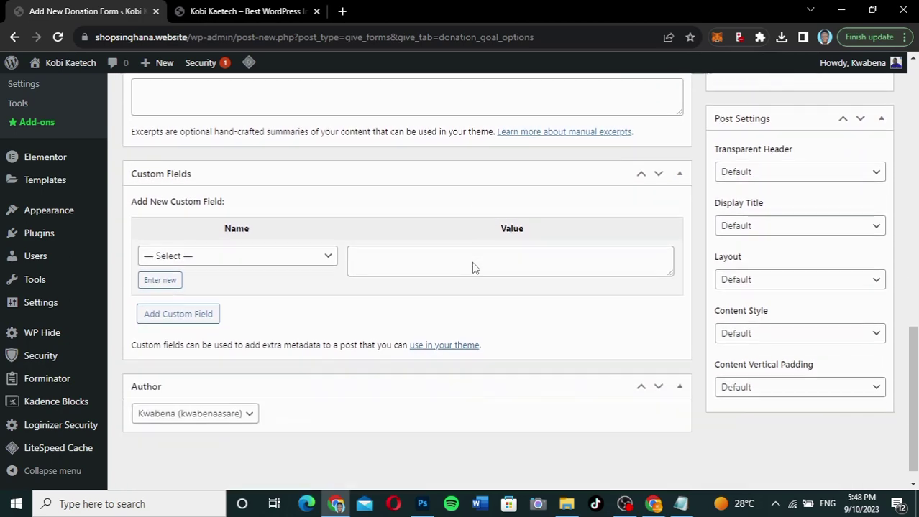
{"action": "scroll", "coordinate": [472, 267], "scroll_direction": "up", "scroll_amount": 10}
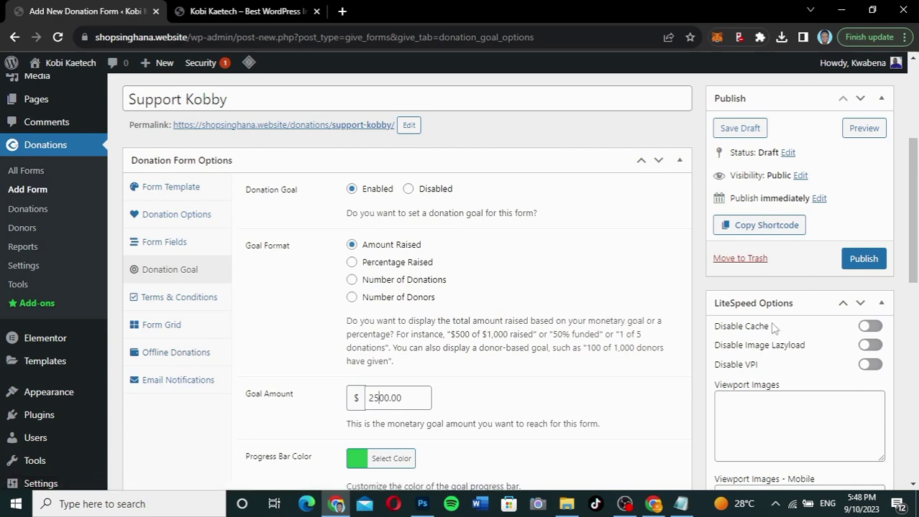
{"action": "scroll", "coordinate": [688, 330], "scroll_direction": "down", "scroll_amount": 5}
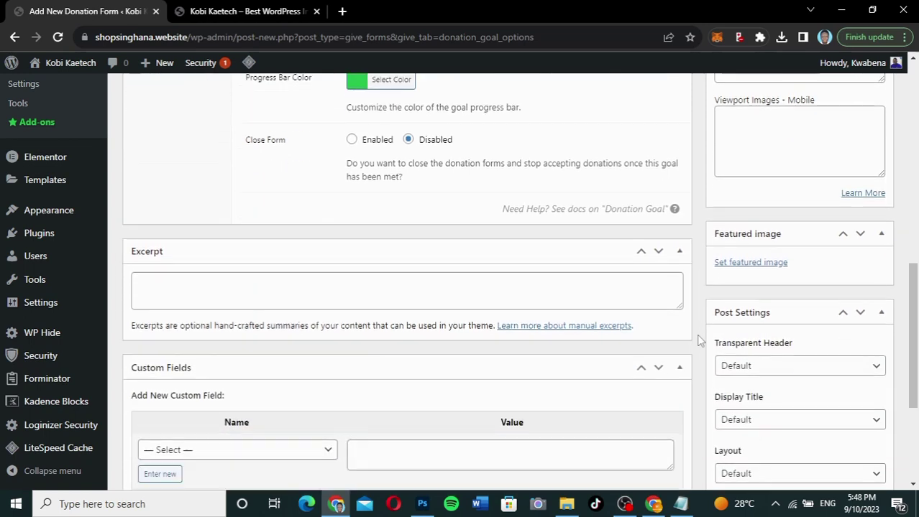
- Pick the laptop photo in the Media Library as the form's featured image
{"action": "left_click", "coordinate": [751, 263]}
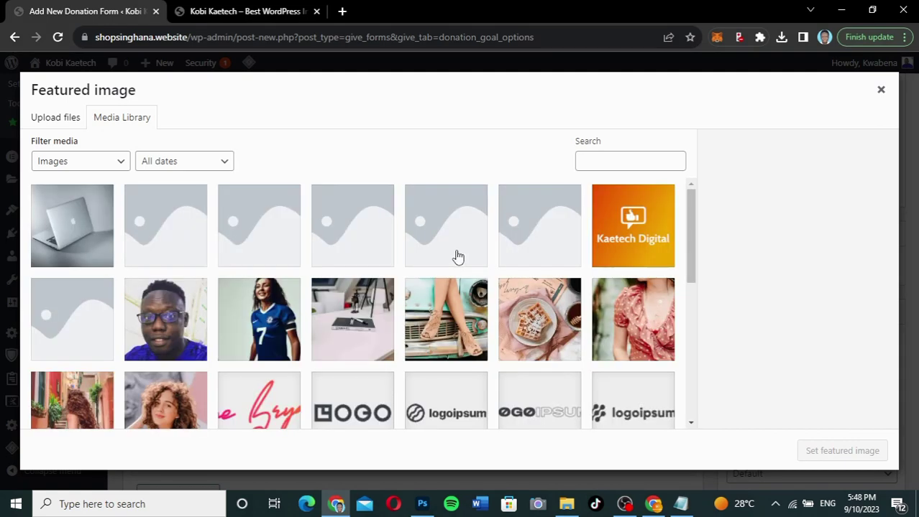
{"action": "left_click", "coordinate": [94, 242]}
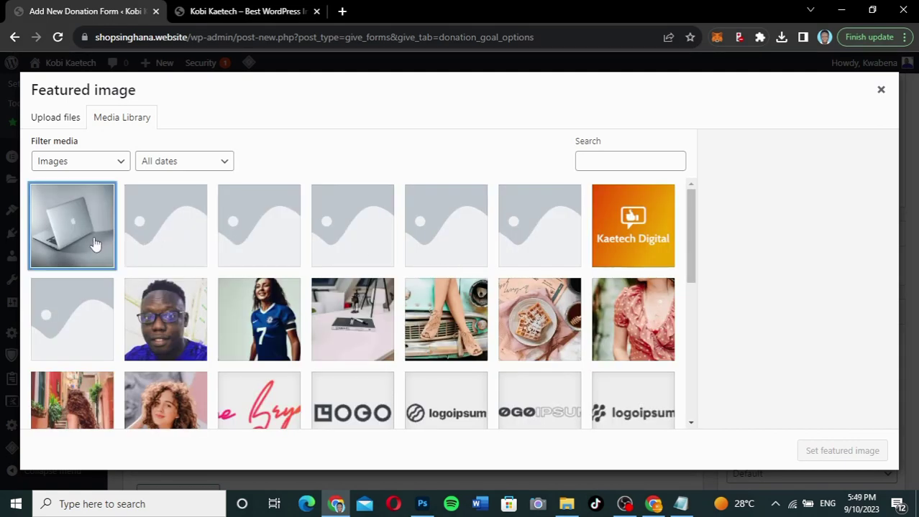
{"action": "left_click", "coordinate": [807, 451]}
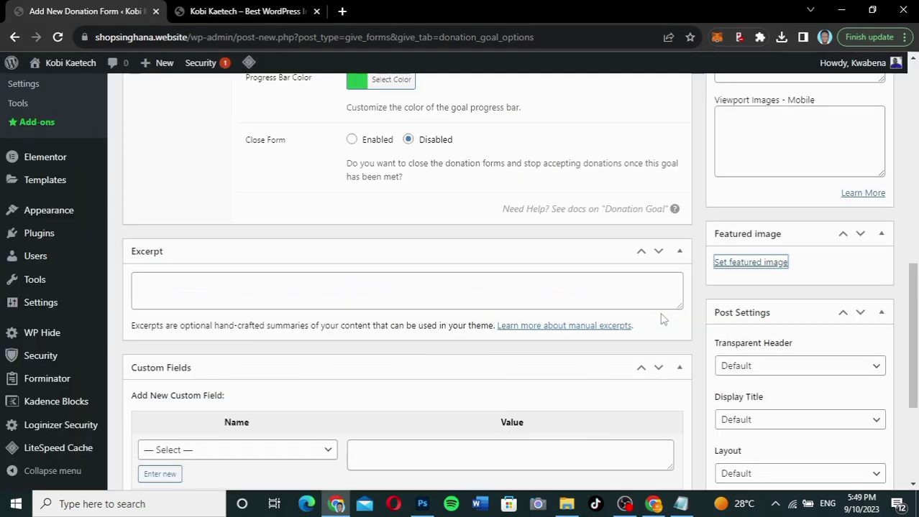
{"action": "scroll", "coordinate": [744, 228], "scroll_direction": "up", "scroll_amount": 5}
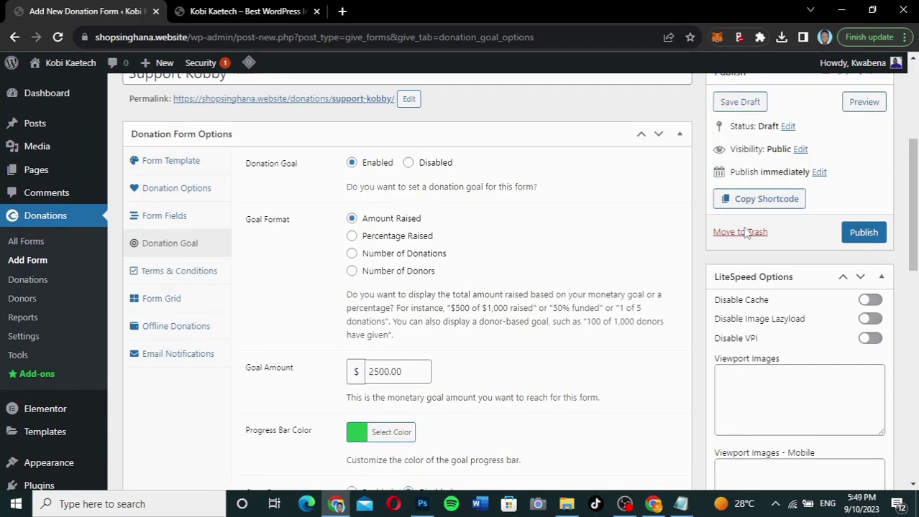
- Publish the Support Kobby form and check the 'Form published' notice
{"action": "left_click", "coordinate": [865, 252]}
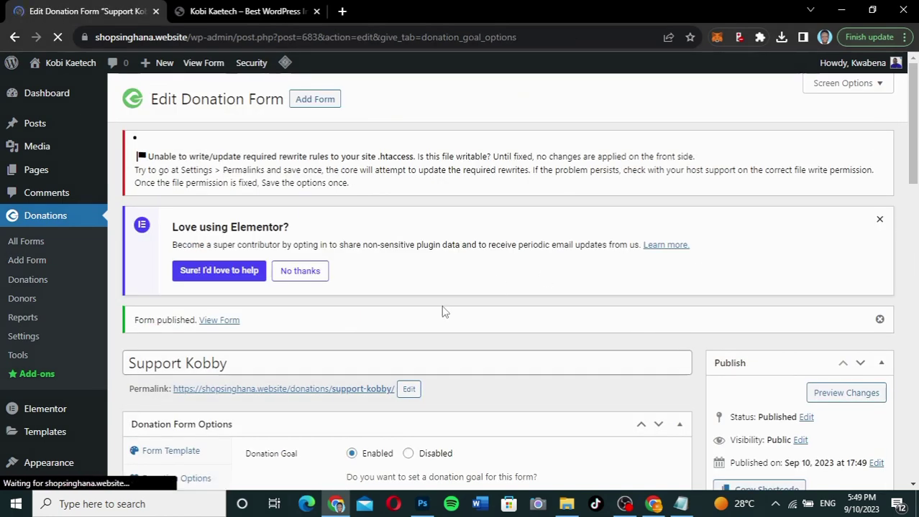
{"action": "scroll", "coordinate": [542, 426], "scroll_direction": "down", "scroll_amount": 4}
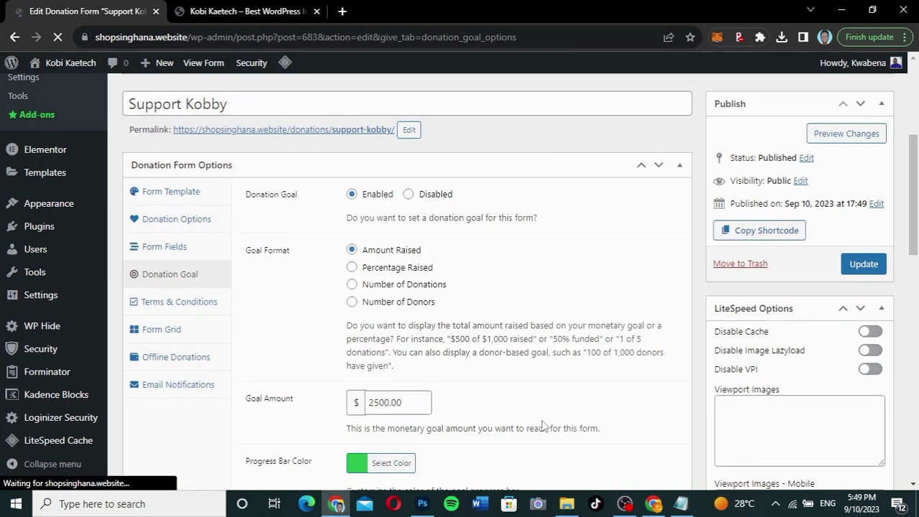
{"action": "scroll", "coordinate": [543, 426], "scroll_direction": "up", "scroll_amount": 2}
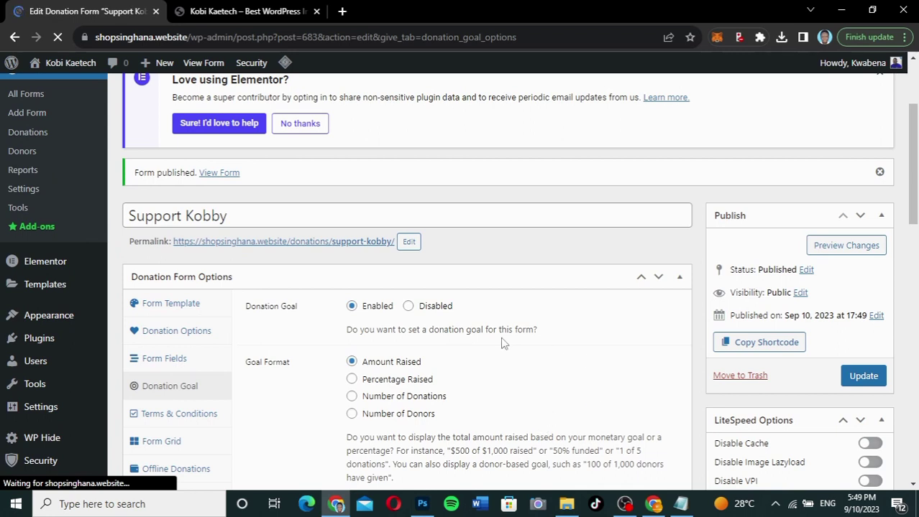
- Open the form's permalink in a new tab and view the live Support Kobby form
{"action": "right_click", "coordinate": [291, 244]}
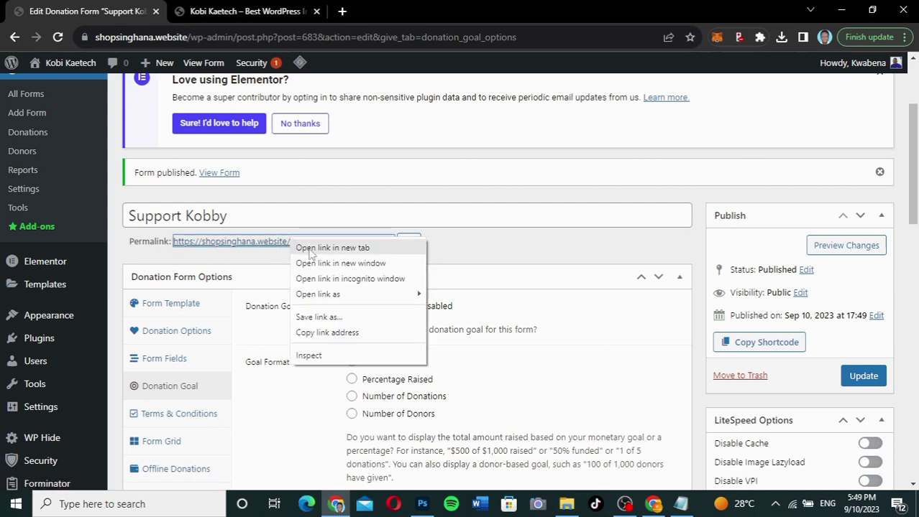
{"action": "left_click", "coordinate": [310, 249]}
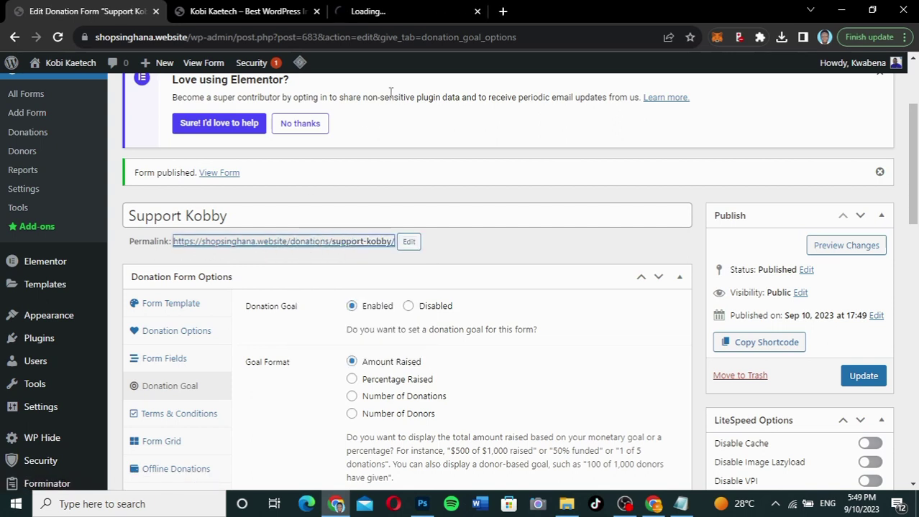
{"action": "left_click", "coordinate": [408, 16]}
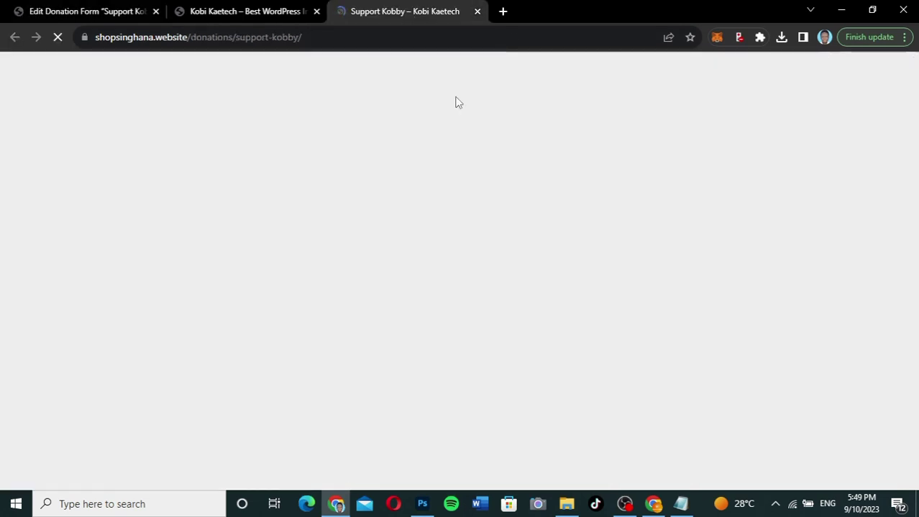
{"action": "scroll", "coordinate": [658, 338], "scroll_direction": "down", "scroll_amount": 3}
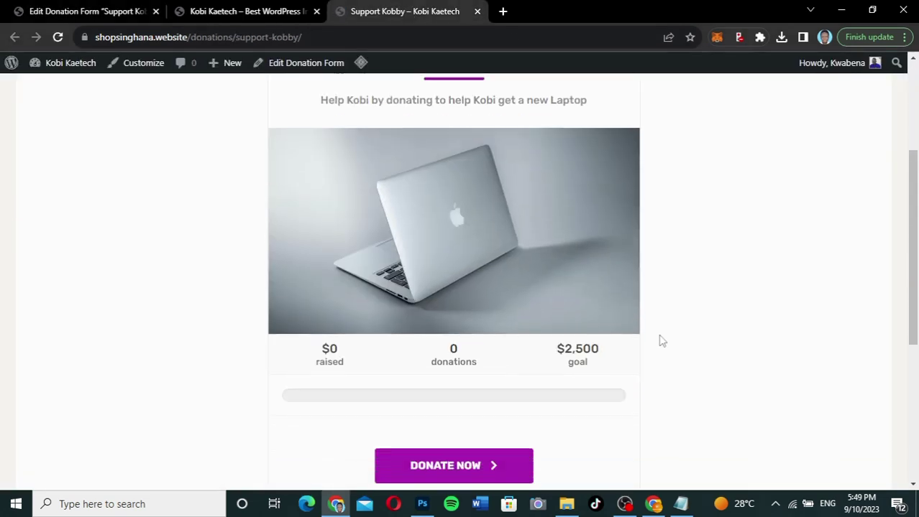
{"action": "scroll", "coordinate": [660, 340], "scroll_direction": "up", "scroll_amount": 2}
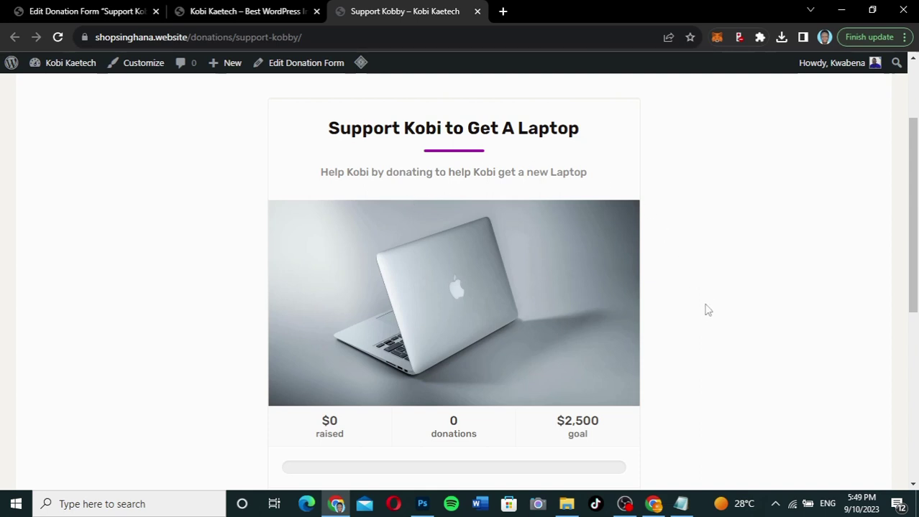
{"action": "scroll", "coordinate": [706, 309], "scroll_direction": "down", "scroll_amount": 3}
{"action": "scroll", "coordinate": [707, 309], "scroll_direction": "up", "scroll_amount": 5}
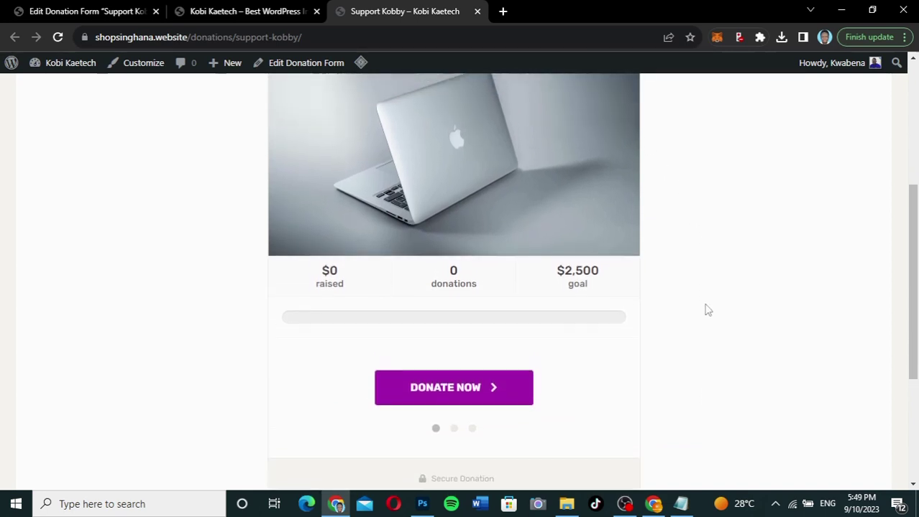
{"action": "scroll", "coordinate": [707, 309], "scroll_direction": "down", "scroll_amount": 4}
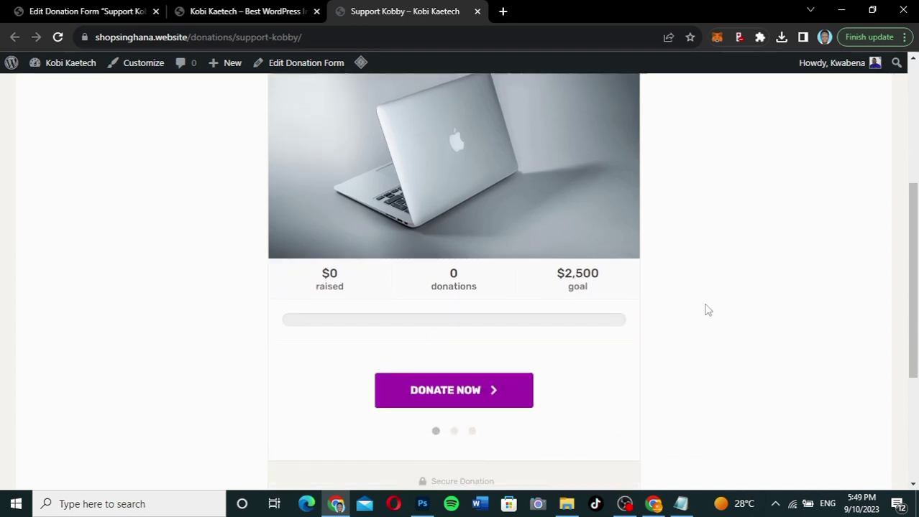
- Start a $10 donation and reach the information step offering Offline and Test Donation
{"action": "left_click", "coordinate": [464, 373]}
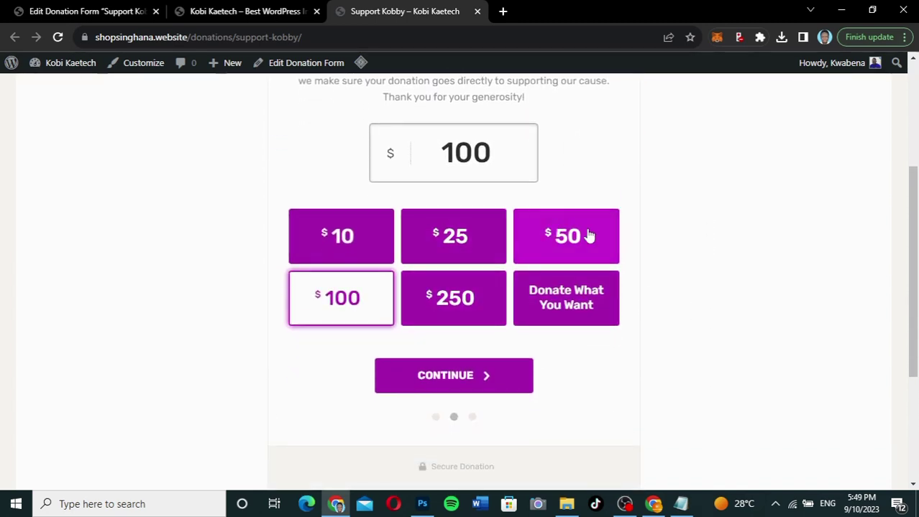
{"action": "left_click", "coordinate": [569, 308]}
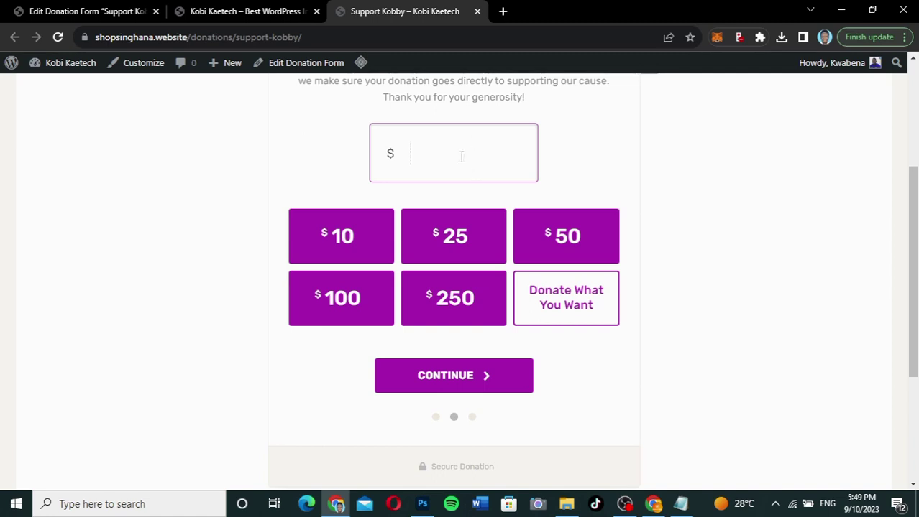
{"action": "left_click", "coordinate": [341, 237]}
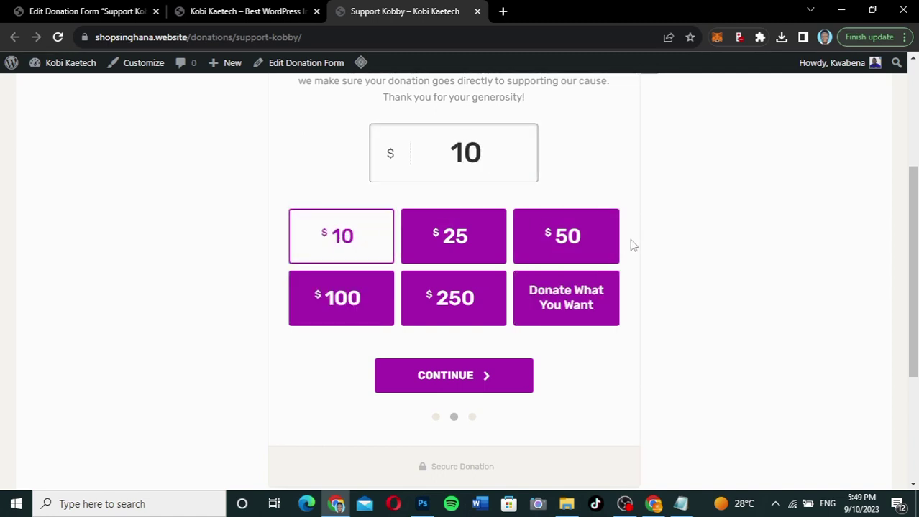
{"action": "left_click", "coordinate": [493, 379]}
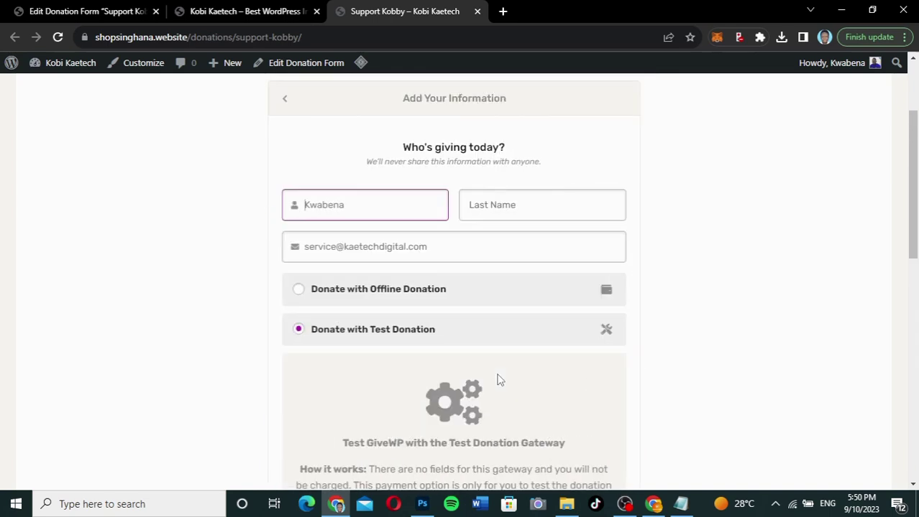
{"action": "scroll", "coordinate": [688, 338], "scroll_direction": "down", "scroll_amount": 2}
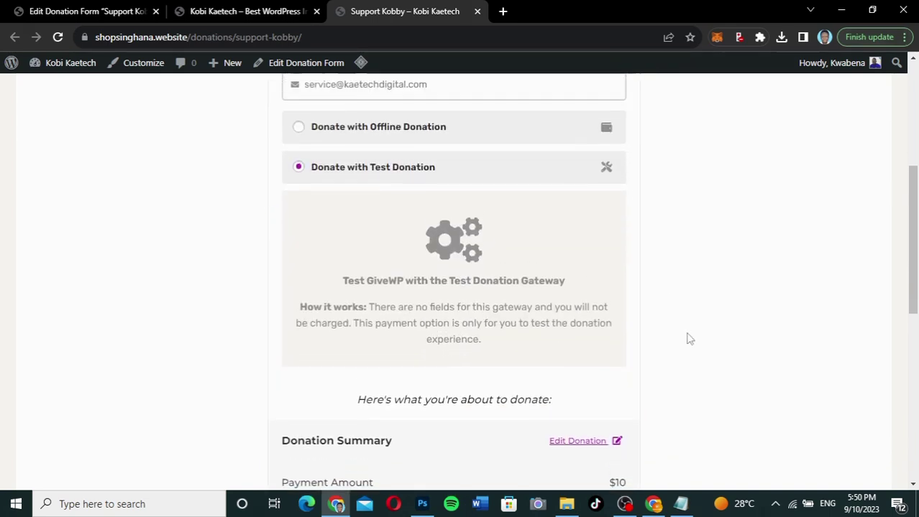
{"action": "scroll", "coordinate": [575, 287], "scroll_direction": "up", "scroll_amount": 1}
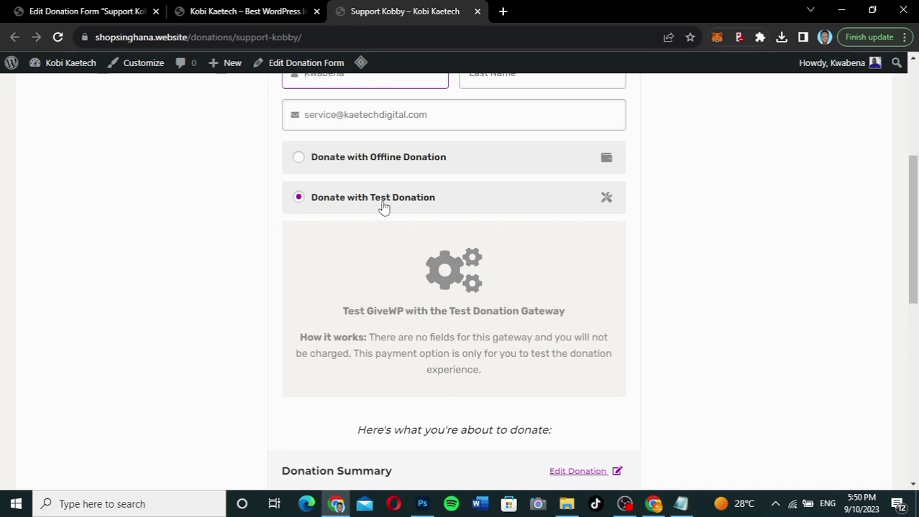
{"action": "scroll", "coordinate": [382, 251], "scroll_direction": "down", "scroll_amount": 3}
{"action": "scroll", "coordinate": [383, 251], "scroll_direction": "up", "scroll_amount": 2}
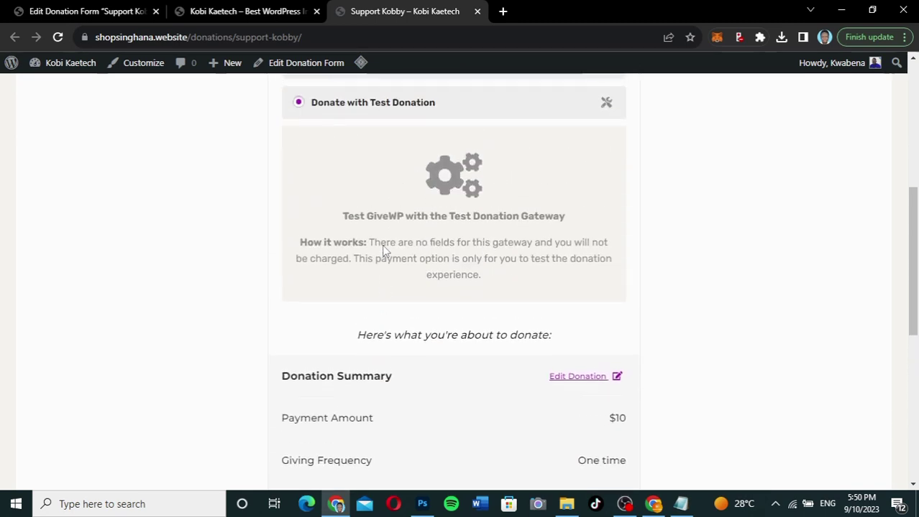
{"action": "scroll", "coordinate": [411, 145], "scroll_direction": "up", "scroll_amount": 1}
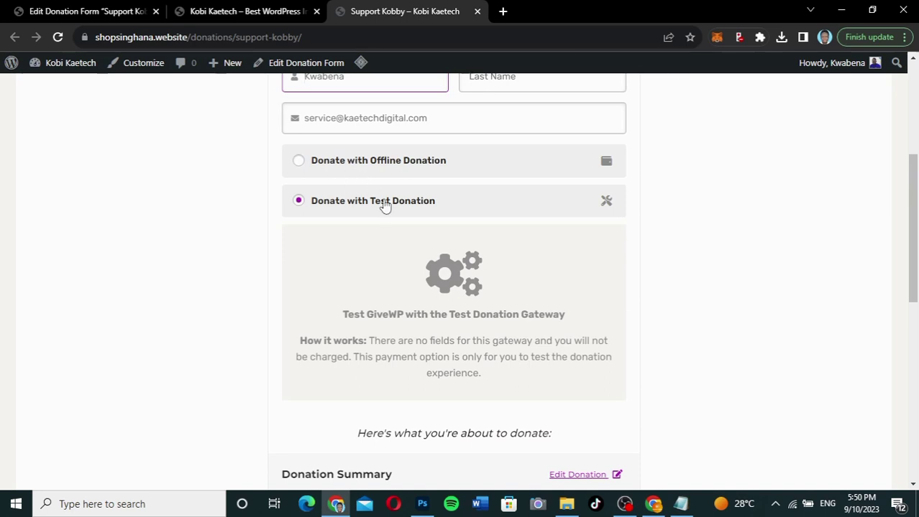
- Return to the form editor and go to Donations > Settings > Payment Gateways
{"action": "left_click", "coordinate": [251, 14]}
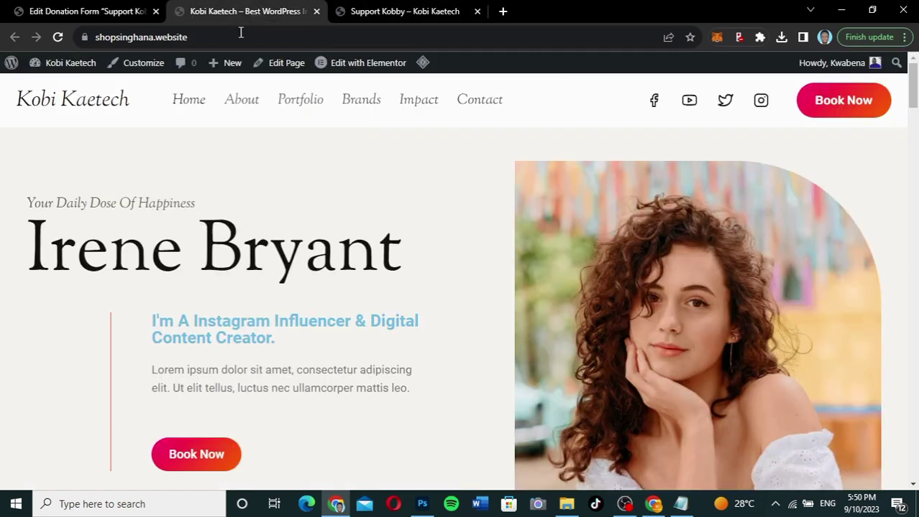
{"action": "left_click", "coordinate": [106, 12]}
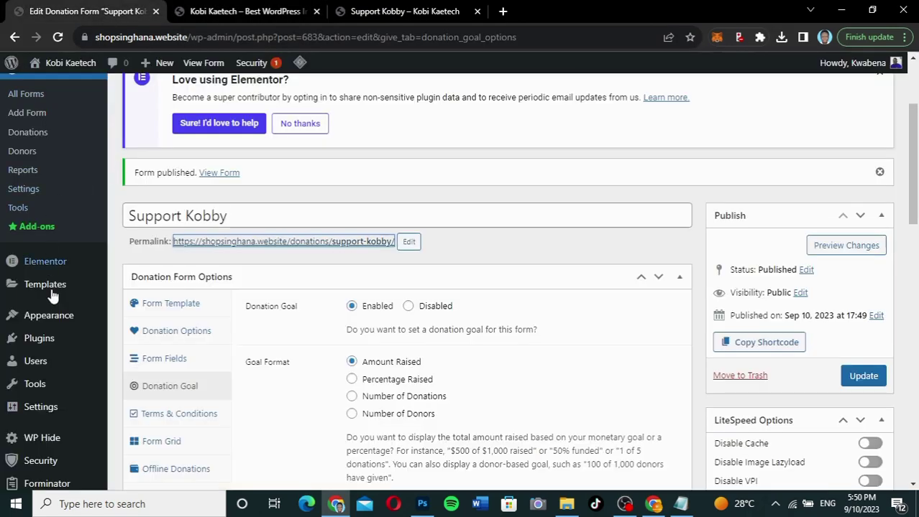
{"action": "mouse_move", "coordinate": [53, 298]}
{"action": "scroll", "coordinate": [53, 298], "scroll_direction": "up", "scroll_amount": 2}
{"action": "left_click", "coordinate": [30, 282]}
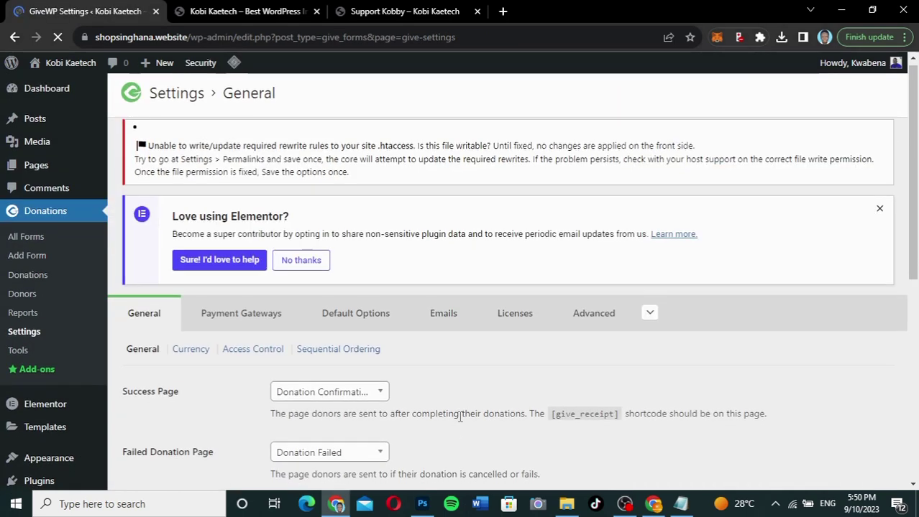
{"action": "scroll", "coordinate": [460, 417], "scroll_direction": "down", "scroll_amount": 3}
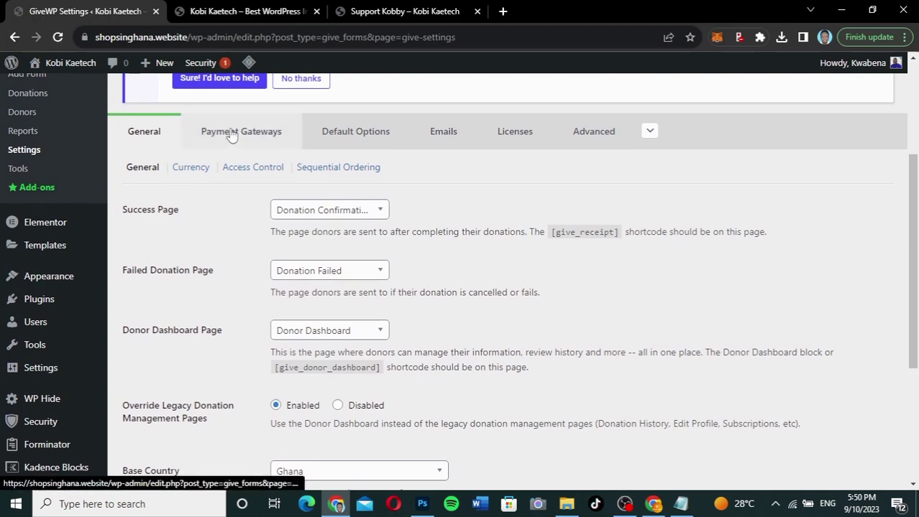
{"action": "left_click", "coordinate": [232, 134]}
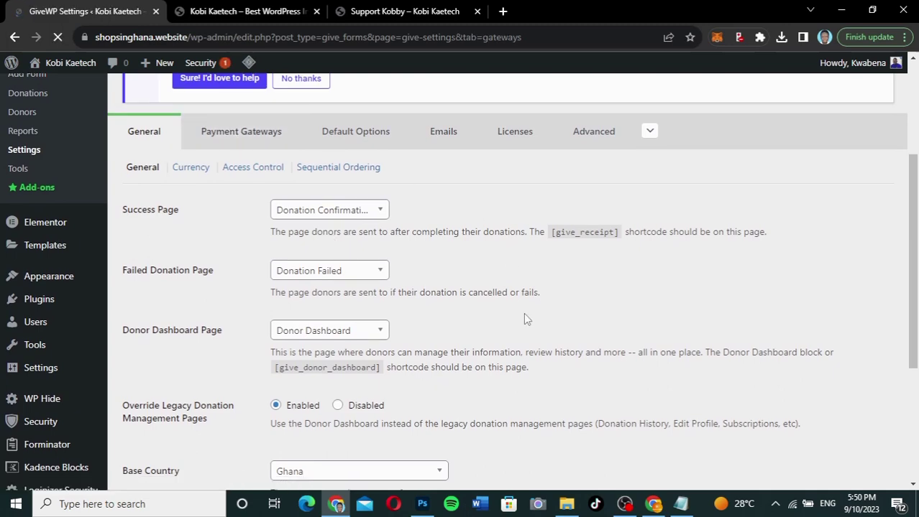
{"action": "scroll", "coordinate": [492, 431], "scroll_direction": "down", "scroll_amount": 3}
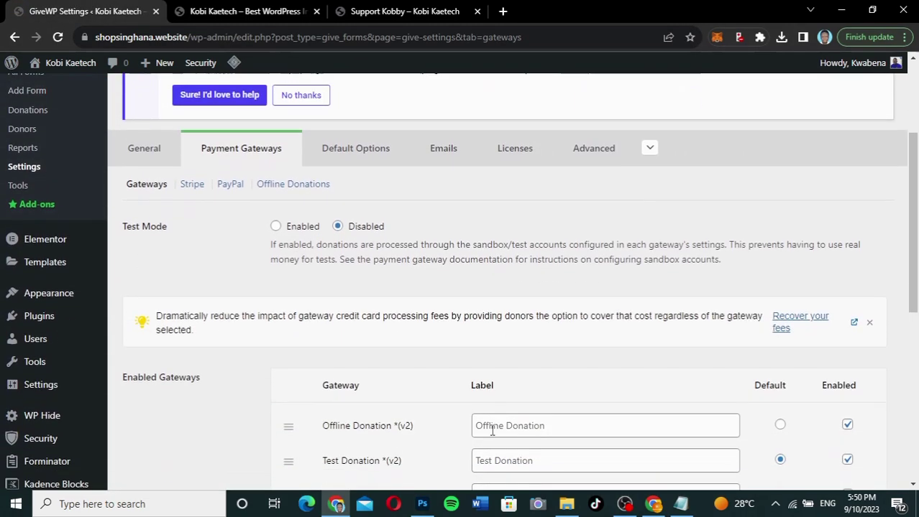
{"action": "scroll", "coordinate": [491, 430], "scroll_direction": "down", "scroll_amount": 5}
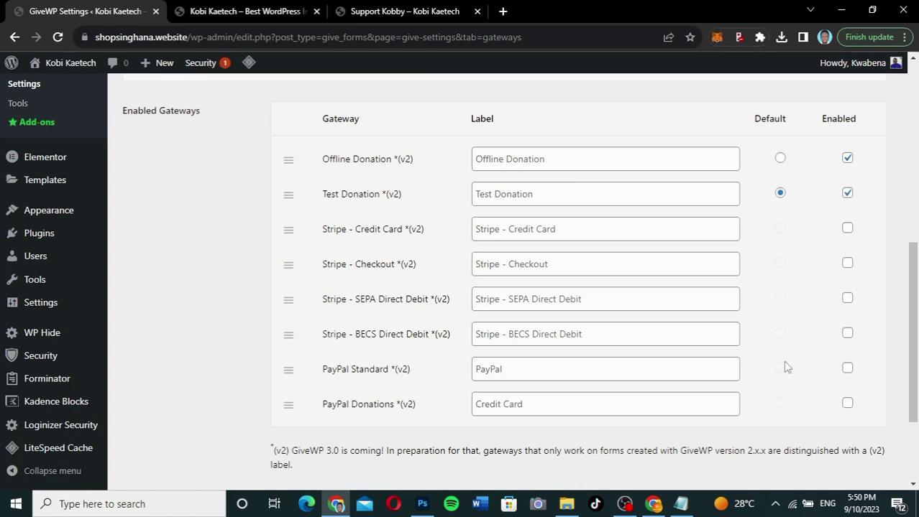
- Enable PayPal Donations as the default gateway, disable Test Donation, and save
{"action": "left_click", "coordinate": [847, 403]}
{"action": "left_click", "coordinate": [780, 403]}
{"action": "left_click", "coordinate": [848, 194]}
{"action": "scroll", "coordinate": [759, 269], "scroll_direction": "down", "scroll_amount": 3}
{"action": "left_click", "coordinate": [162, 420]}
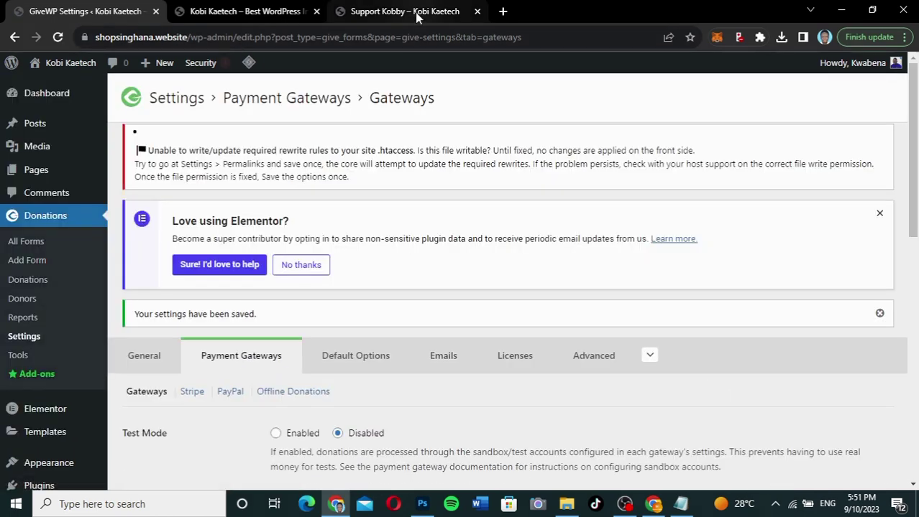
- Reload the live Support Kobby form and continue a $100 donation to the information step
{"action": "left_click", "coordinate": [404, 11]}
{"action": "key", "text": "F5"}
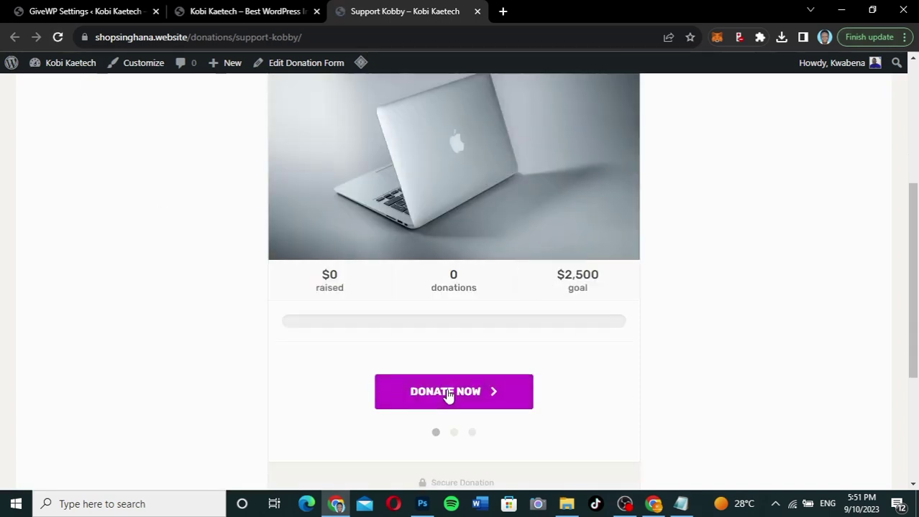
{"action": "scroll", "coordinate": [585, 394], "scroll_direction": "up", "scroll_amount": 3}
{"action": "scroll", "coordinate": [582, 396], "scroll_direction": "down", "scroll_amount": 4}
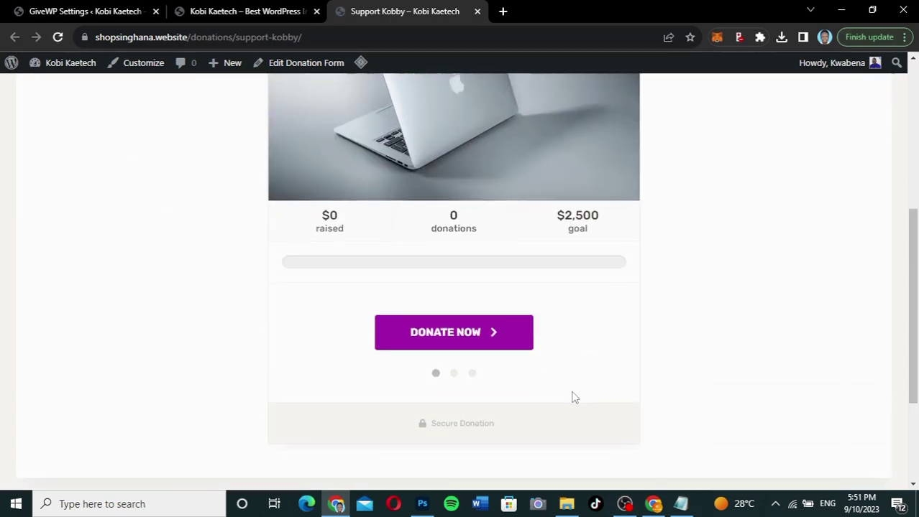
{"action": "left_click", "coordinate": [474, 346]}
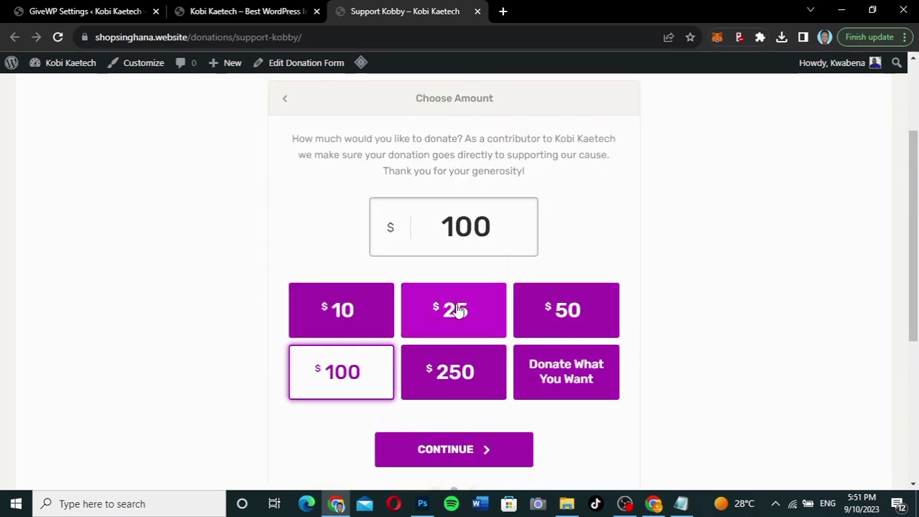
{"action": "left_click", "coordinate": [465, 458]}
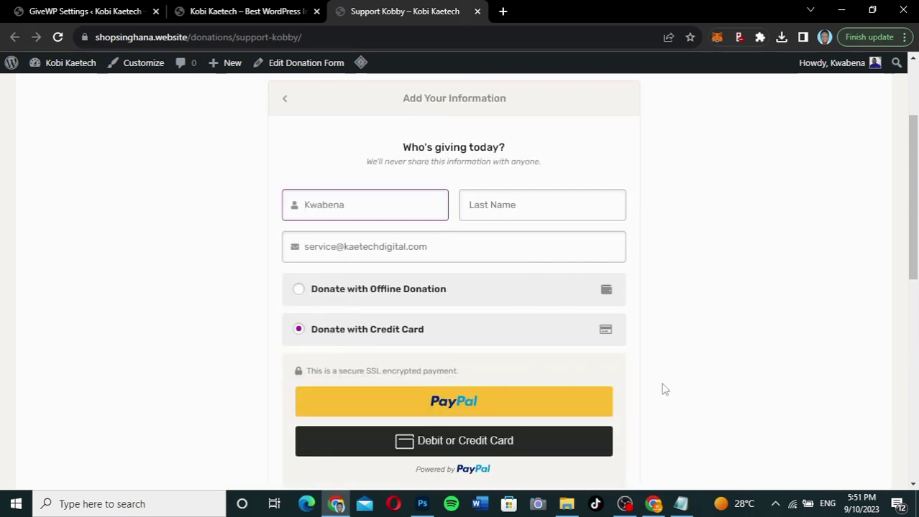
{"action": "scroll", "coordinate": [662, 385], "scroll_direction": "down", "scroll_amount": 1}
{"action": "scroll", "coordinate": [665, 389], "scroll_direction": "down", "scroll_amount": 1}
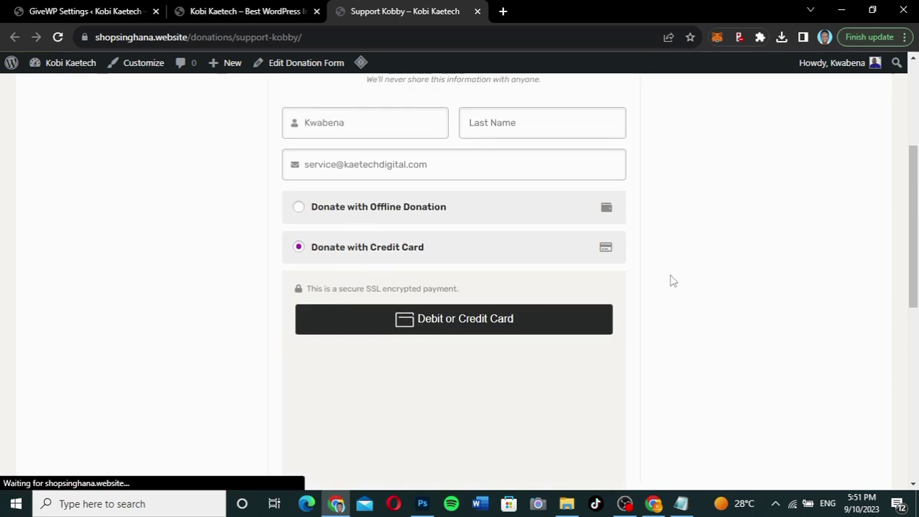
{"action": "scroll", "coordinate": [672, 281], "scroll_direction": "down", "scroll_amount": 3}
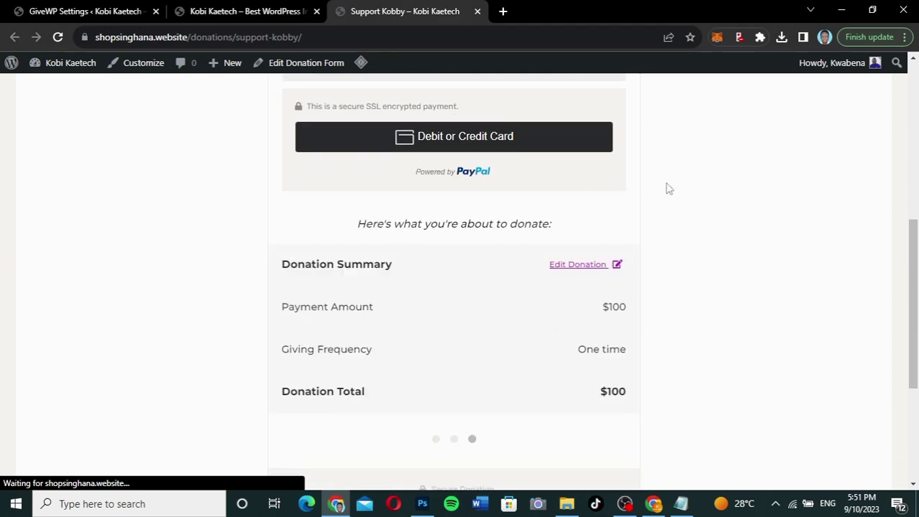
{"action": "scroll", "coordinate": [667, 188], "scroll_direction": "up", "scroll_amount": 1}
{"action": "scroll", "coordinate": [666, 189], "scroll_direction": "up", "scroll_amount": 1}
- Show the Debit or Credit Card payment fields powered by PayPal
{"action": "left_click", "coordinate": [431, 232]}
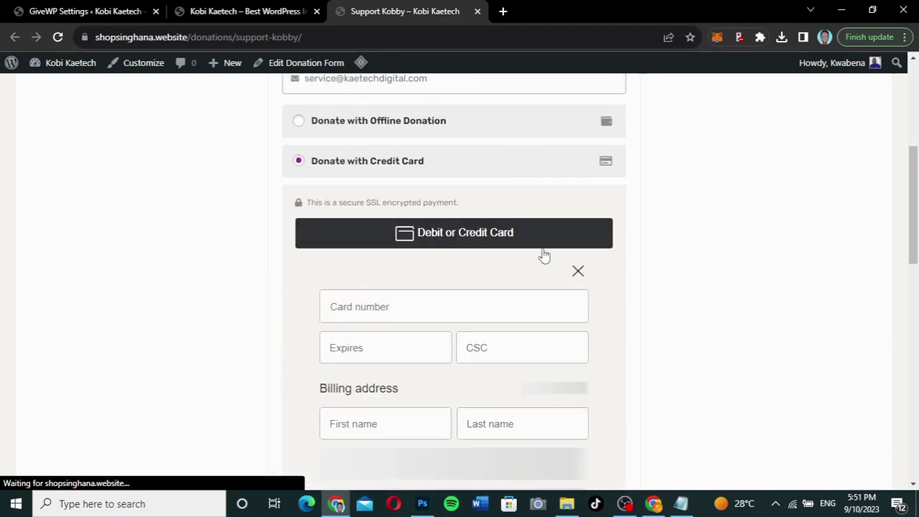
{"action": "scroll", "coordinate": [637, 407], "scroll_direction": "down", "scroll_amount": 2}
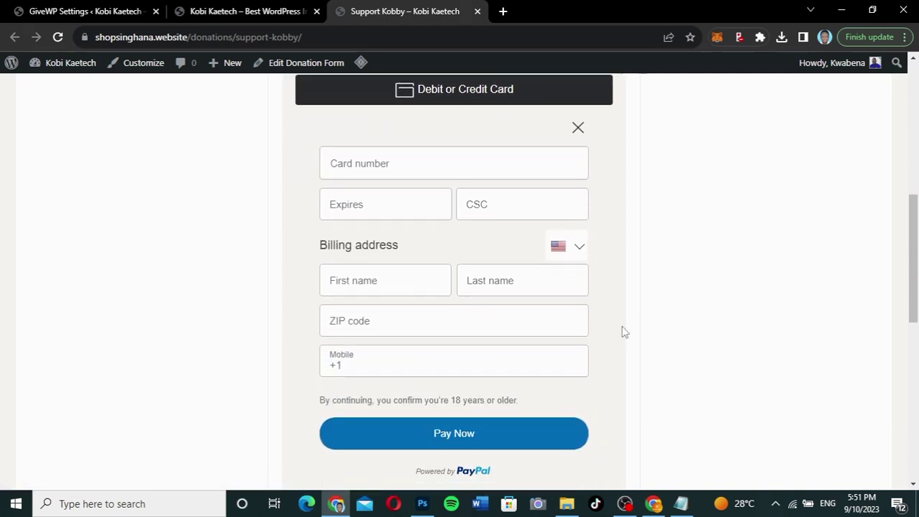
{"action": "scroll", "coordinate": [624, 332], "scroll_direction": "up", "scroll_amount": 3}
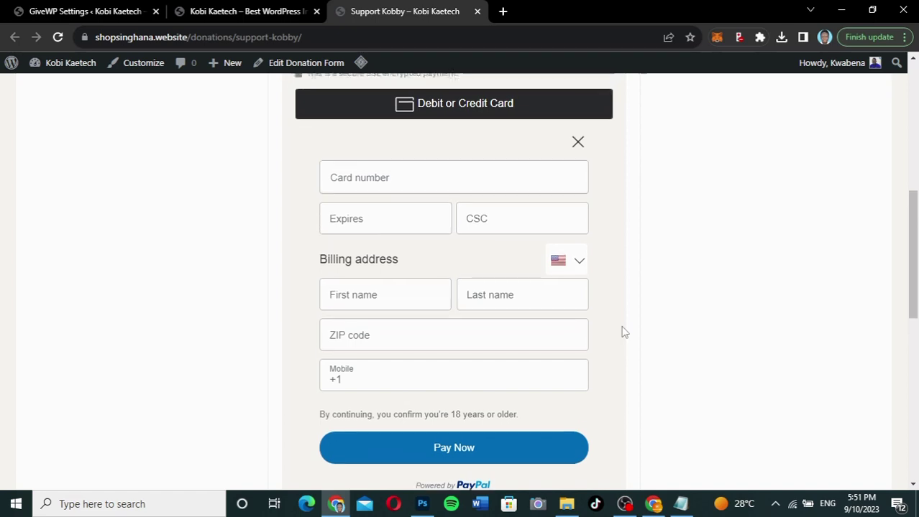
{"action": "scroll", "coordinate": [624, 332], "scroll_direction": "up", "scroll_amount": 2}
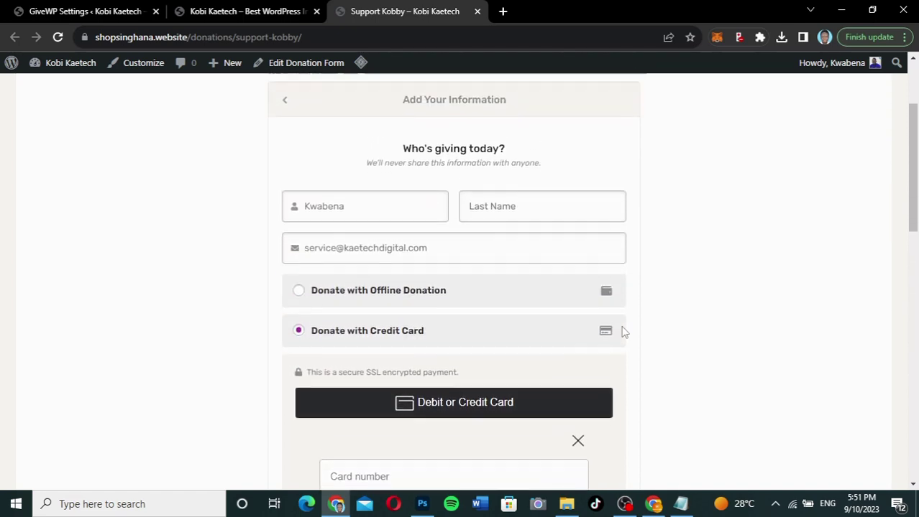
{"action": "scroll", "coordinate": [624, 332], "scroll_direction": "up", "scroll_amount": 1}
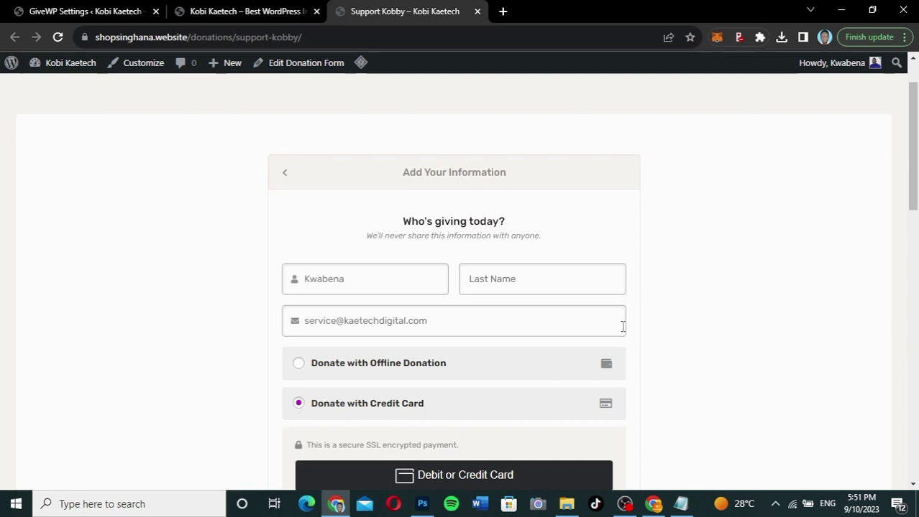
- Switch the $100 payment to Offline Donation and review the check-mailing instructions and one-time total
{"action": "left_click", "coordinate": [433, 373]}
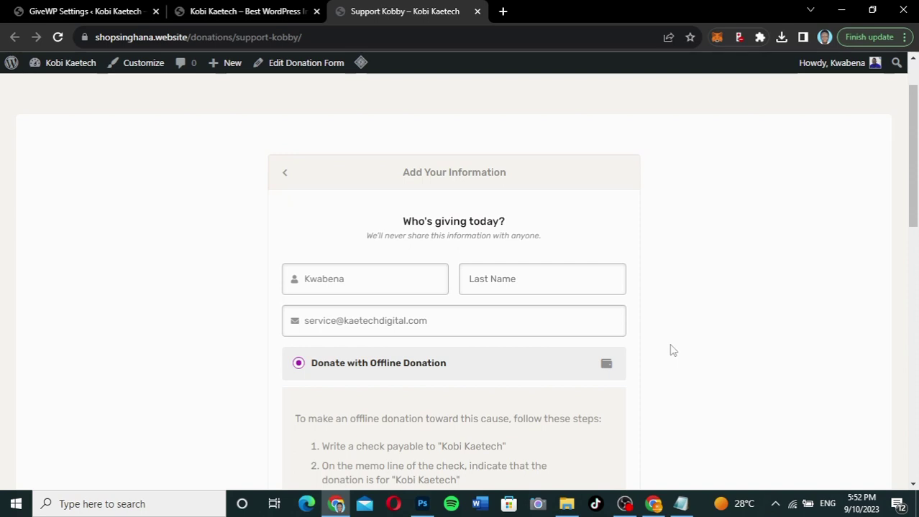
{"action": "scroll", "coordinate": [672, 351], "scroll_direction": "down", "scroll_amount": 5}
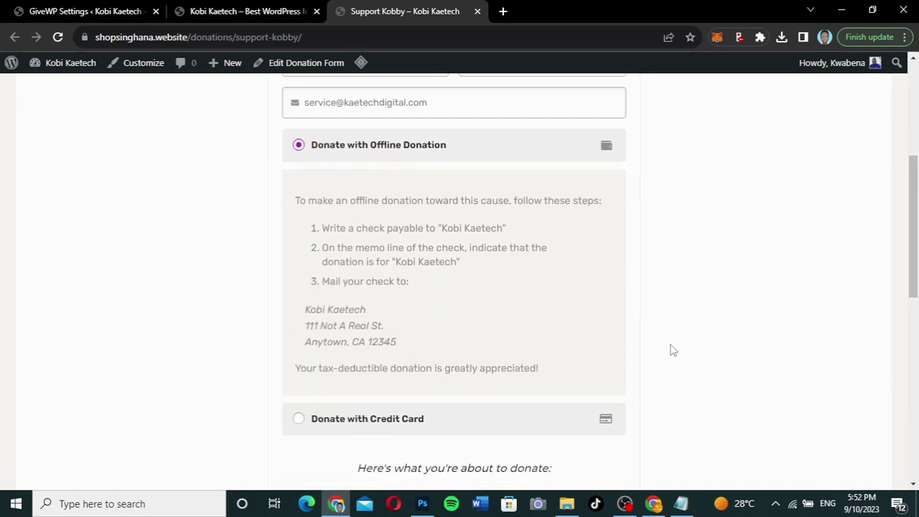
{"action": "scroll", "coordinate": [673, 350], "scroll_direction": "down", "scroll_amount": 2}
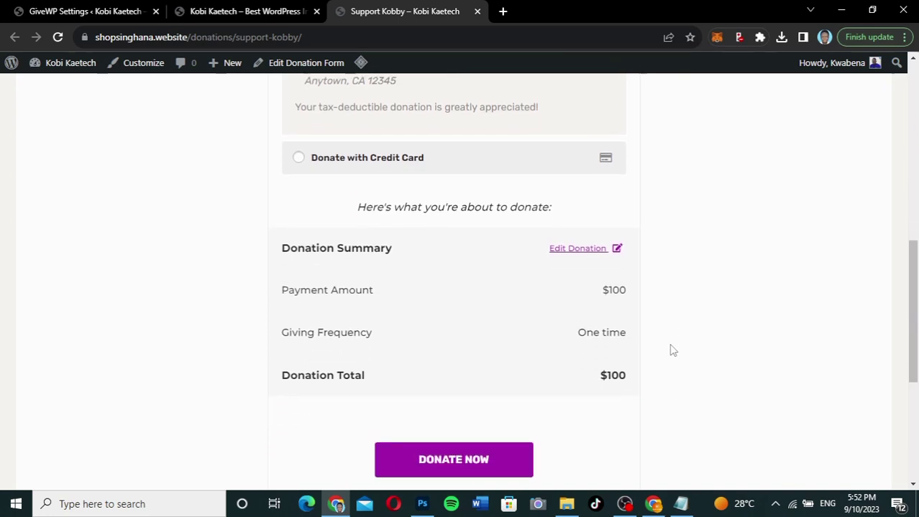
{"action": "scroll", "coordinate": [673, 351], "scroll_direction": "down", "scroll_amount": 2}
{"action": "scroll", "coordinate": [672, 350], "scroll_direction": "up", "scroll_amount": 2}
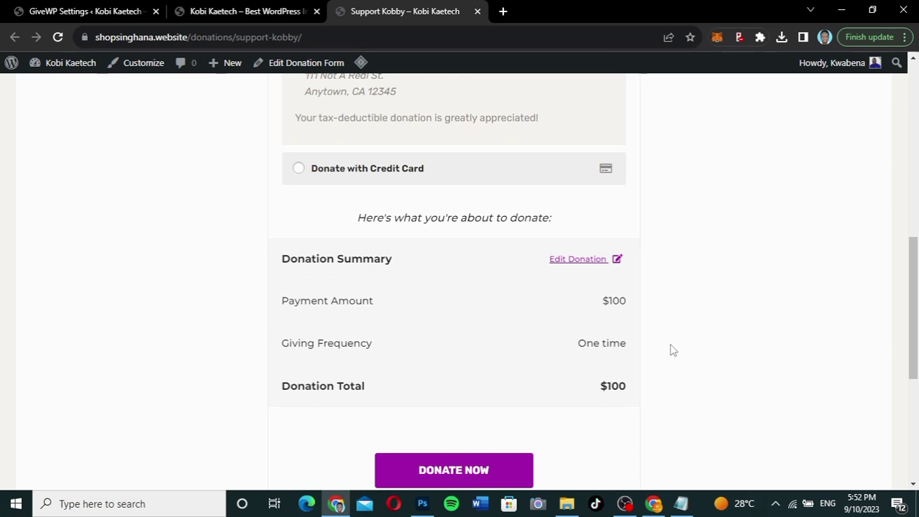
{"action": "scroll", "coordinate": [669, 350], "scroll_direction": "down", "scroll_amount": 3}
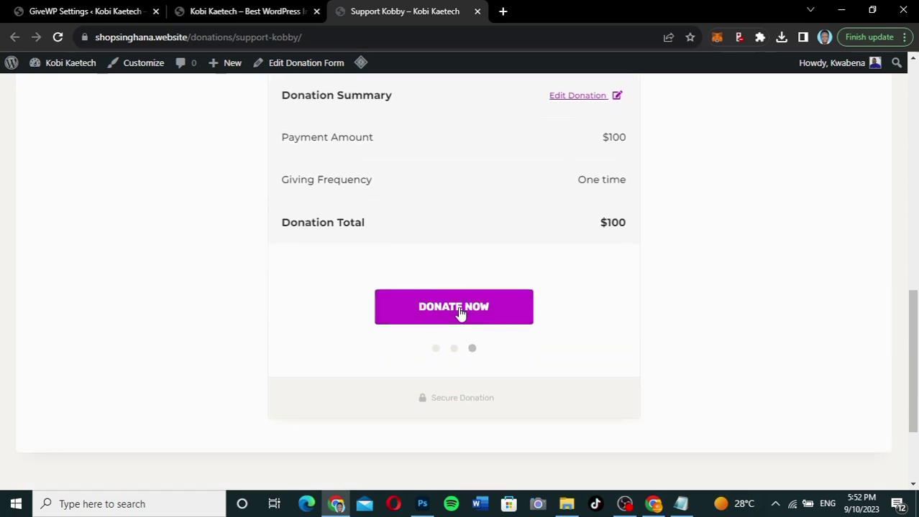
- Submit the $100 offline donation and review the receipt's donor and Pending donation details
{"action": "left_click", "coordinate": [459, 314]}
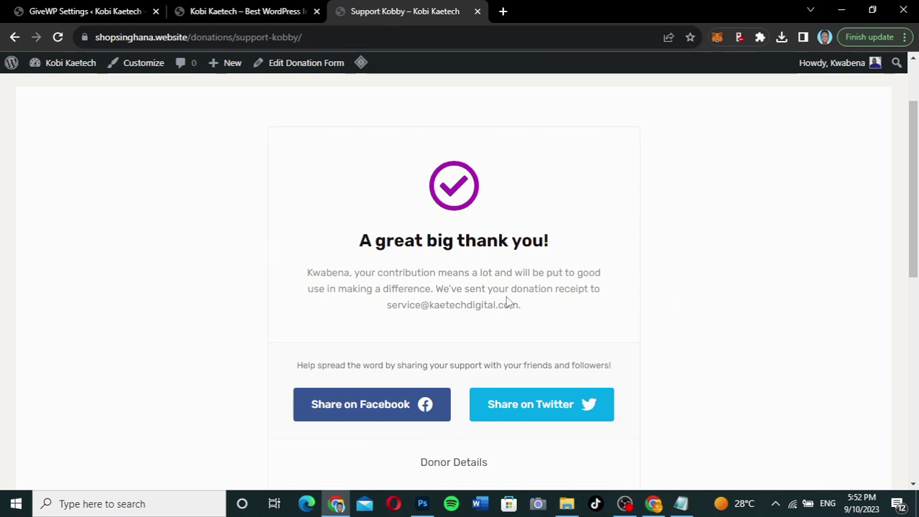
{"action": "scroll", "coordinate": [654, 400], "scroll_direction": "down", "scroll_amount": 3}
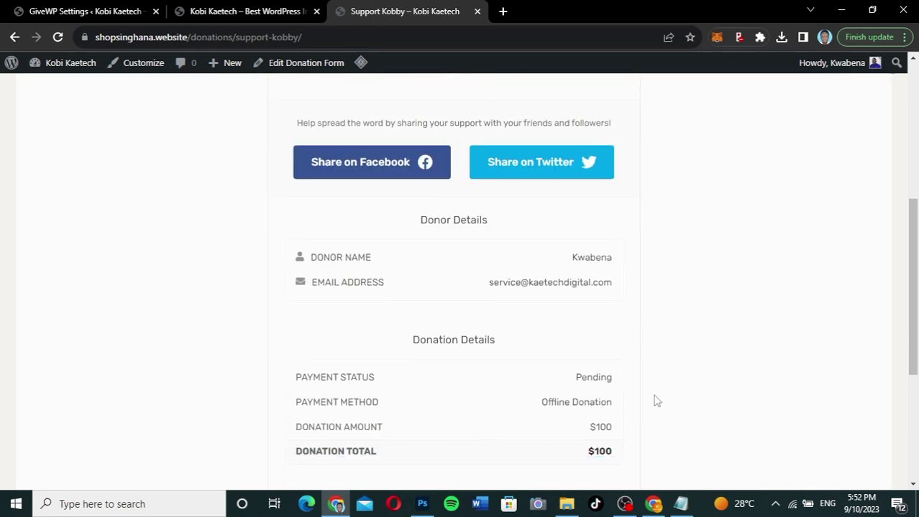
{"action": "scroll", "coordinate": [656, 400], "scroll_direction": "down", "scroll_amount": 2}
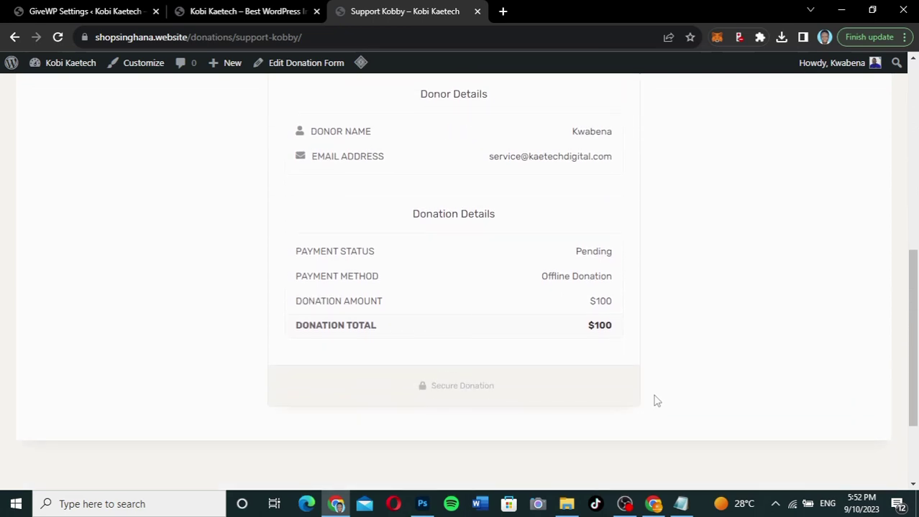
{"action": "scroll", "coordinate": [655, 401], "scroll_direction": "up", "scroll_amount": 2}
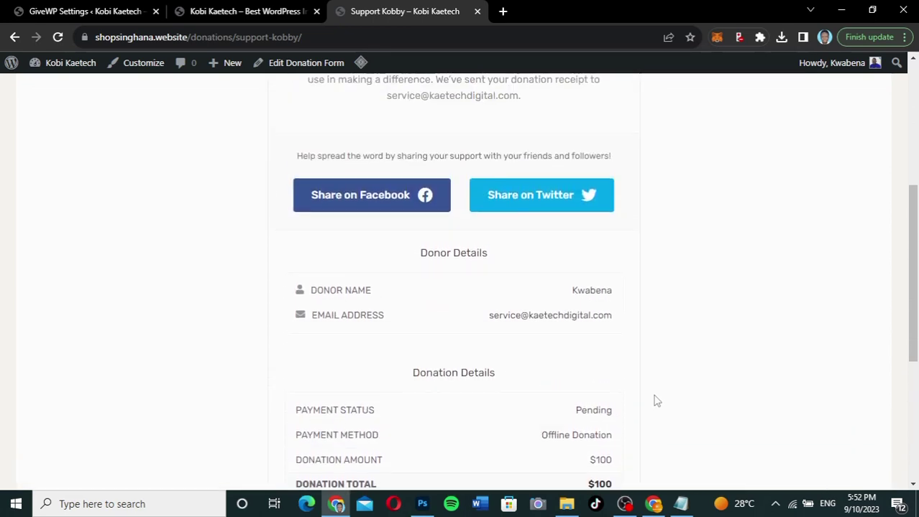